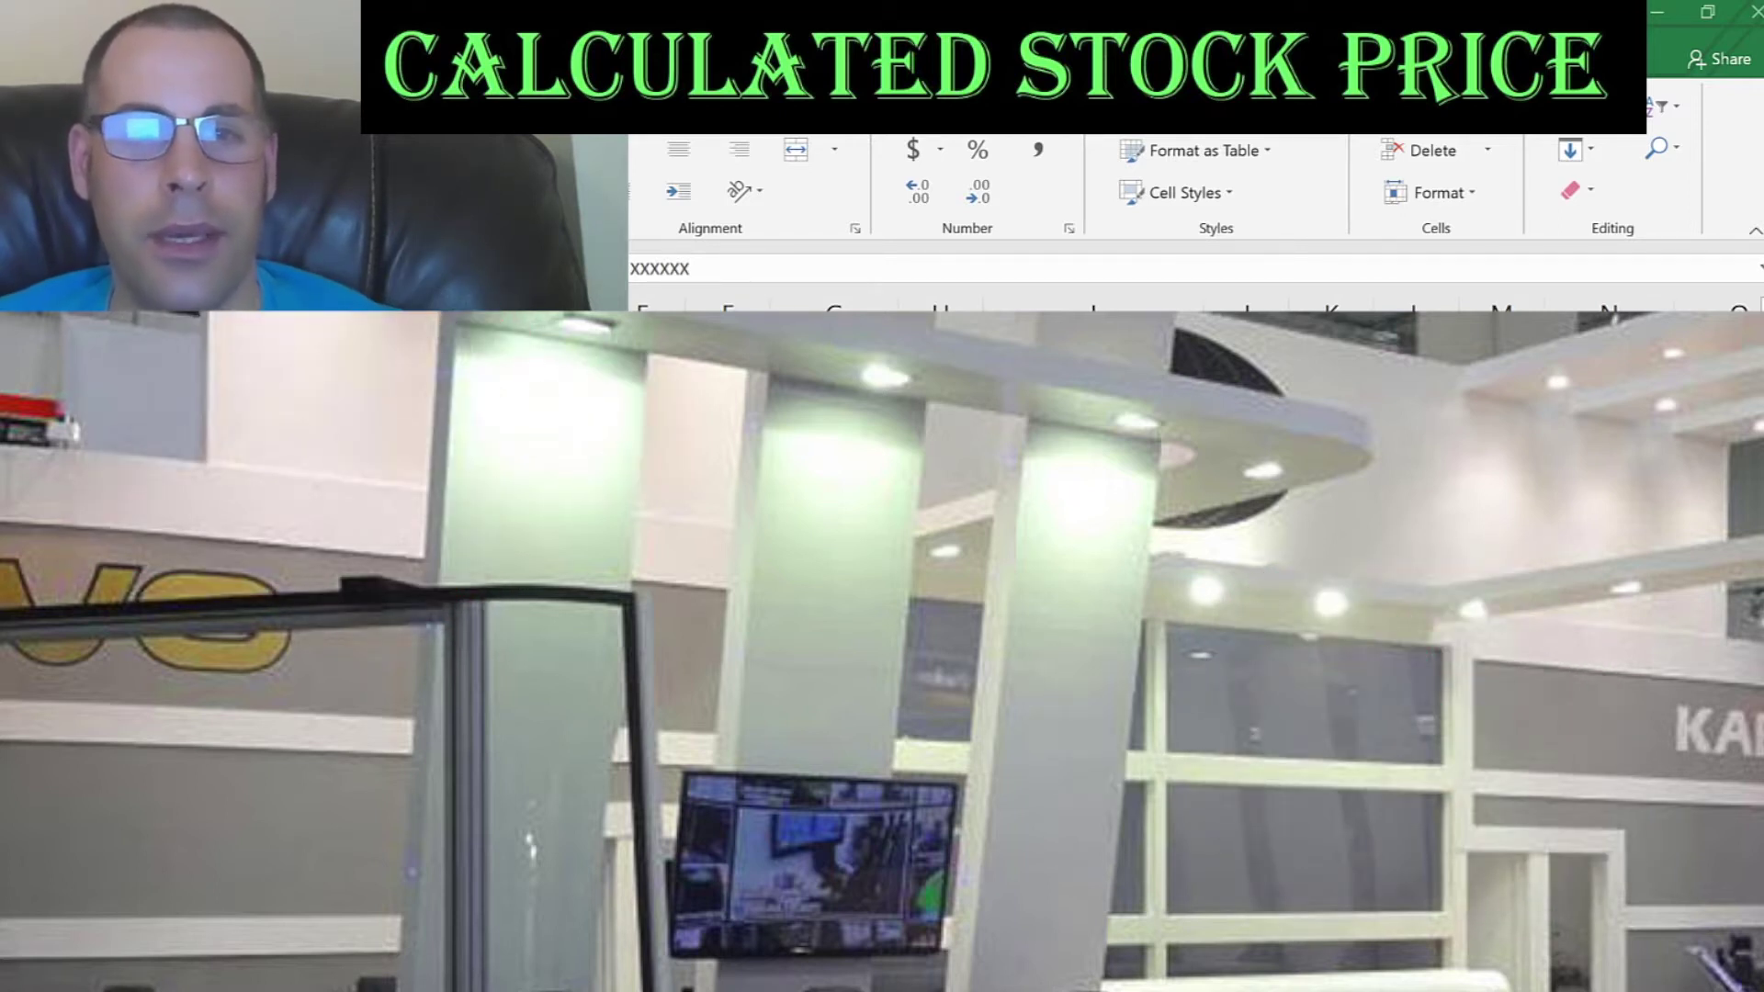
# - Look up CVGI's market cap on the Yahoo Finance summary page and enter 130.1 in the DCF workbook's MN cell
pyautogui.hotkey('ctrl', 'pagedown')
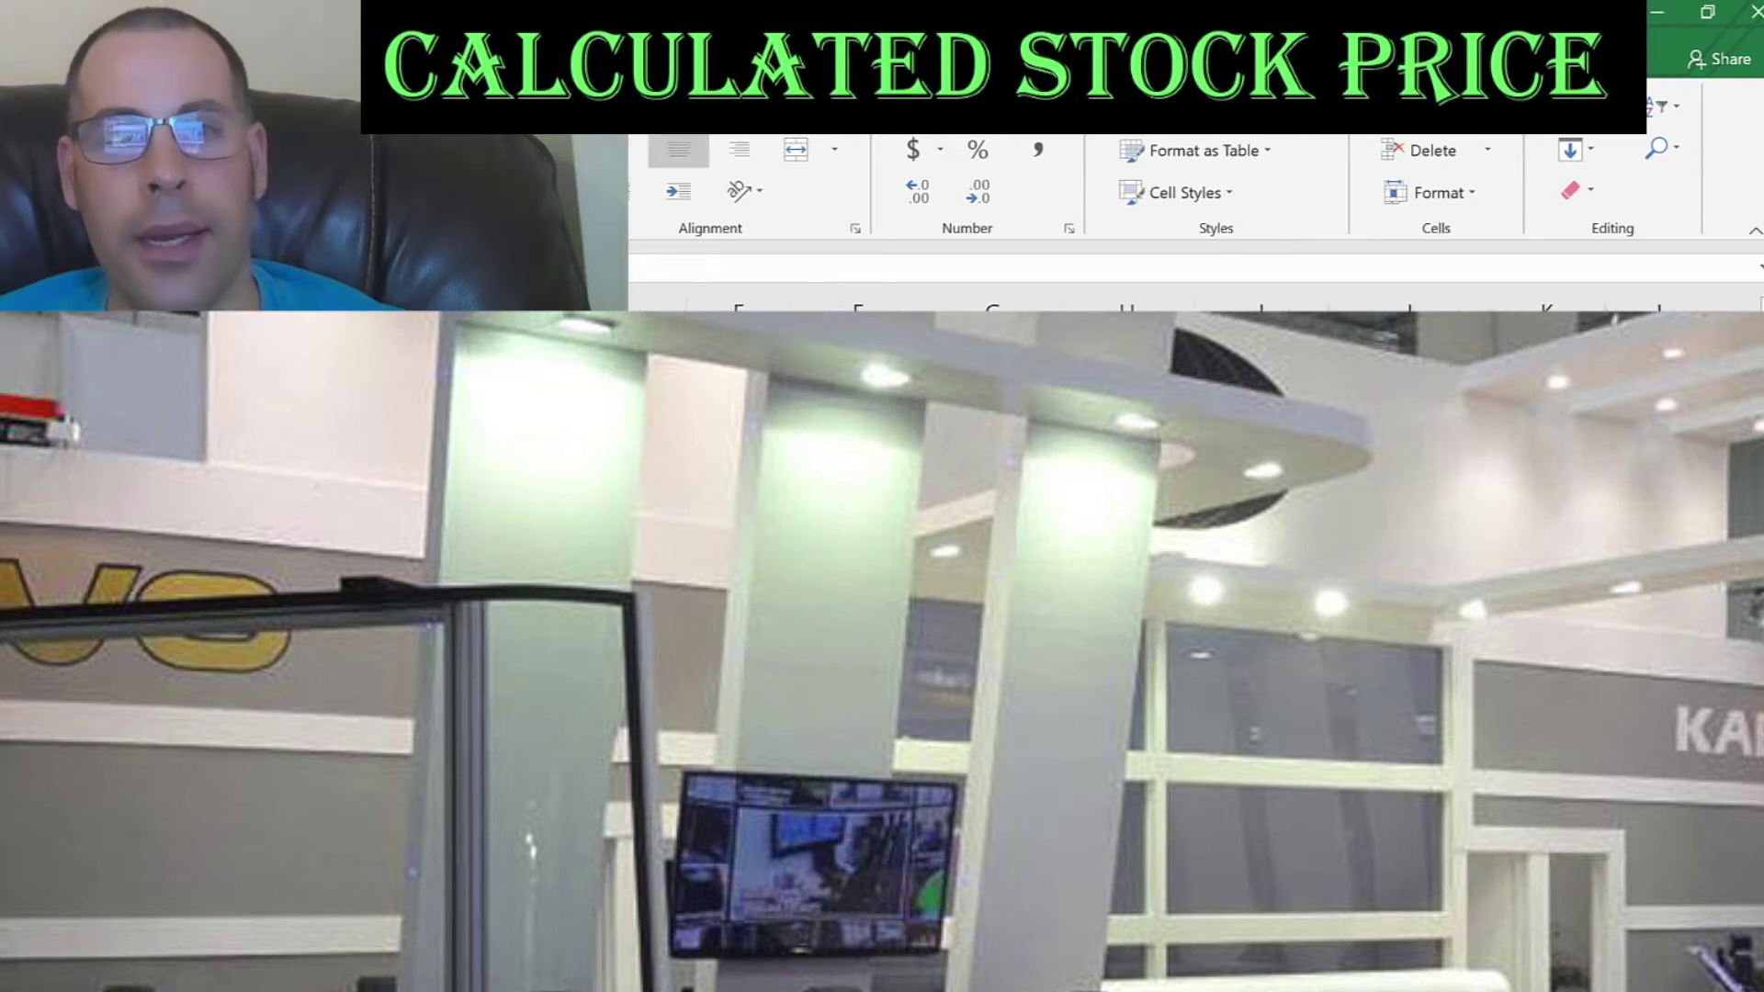
pyautogui.click(687, 441)
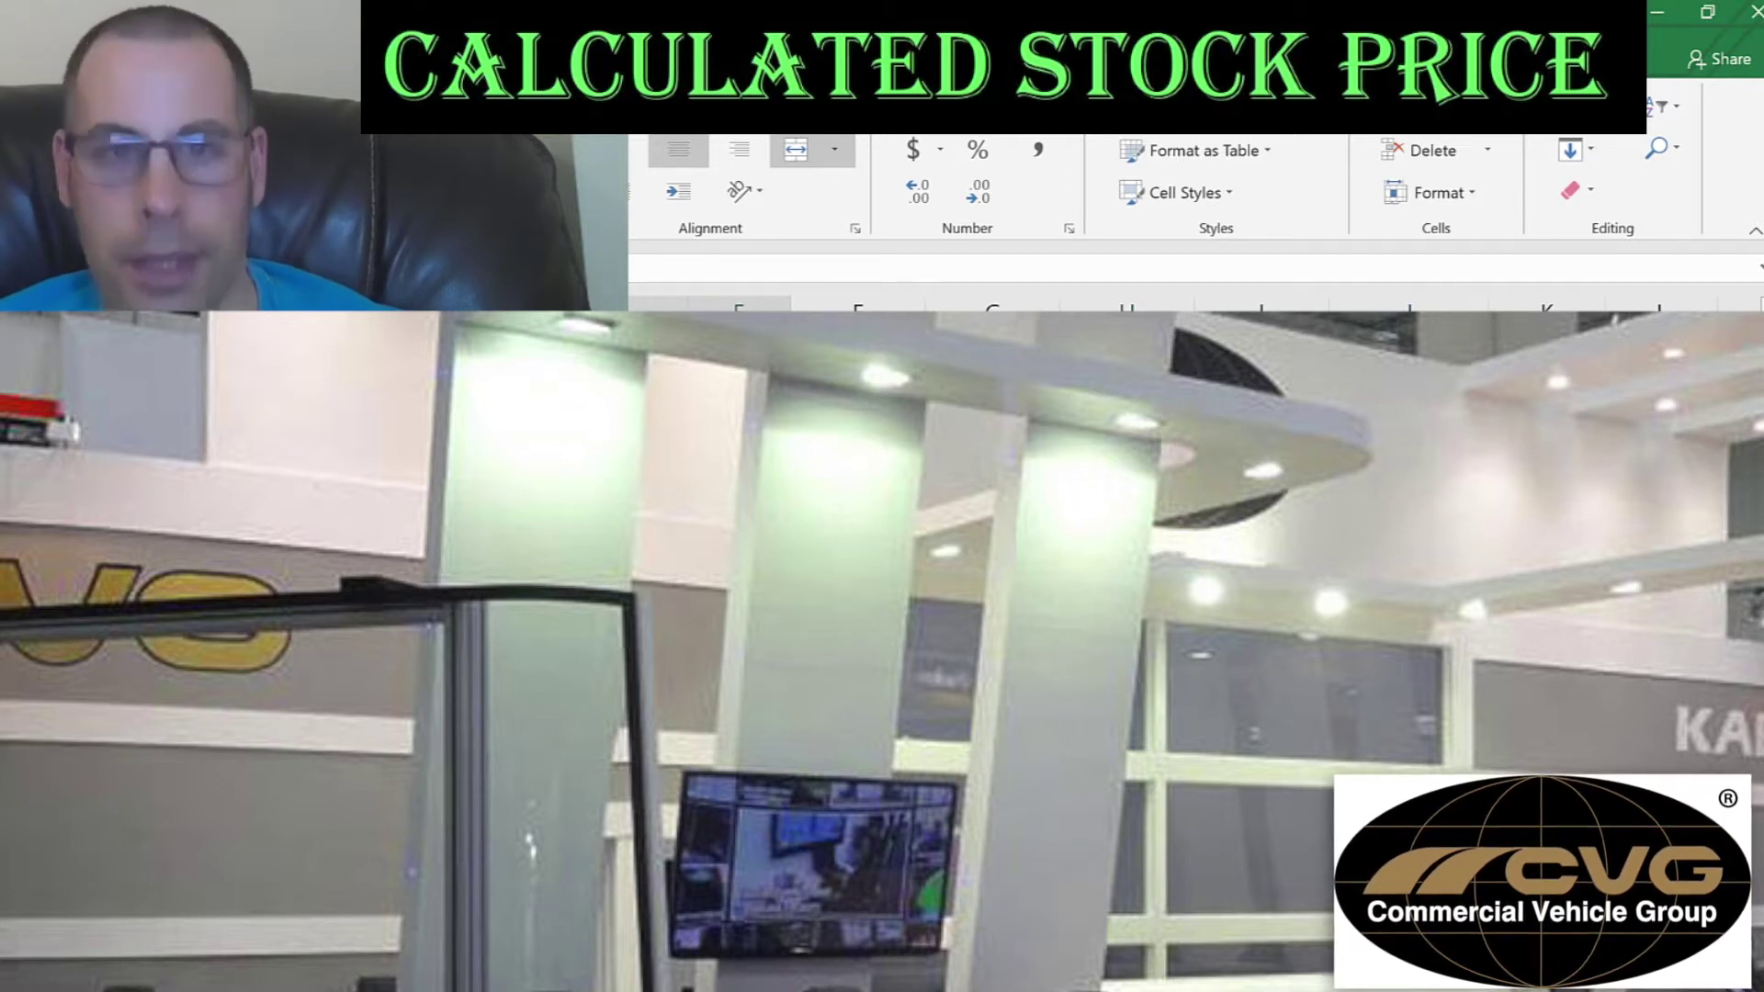
pyautogui.hotkey('alt', 'Tab')
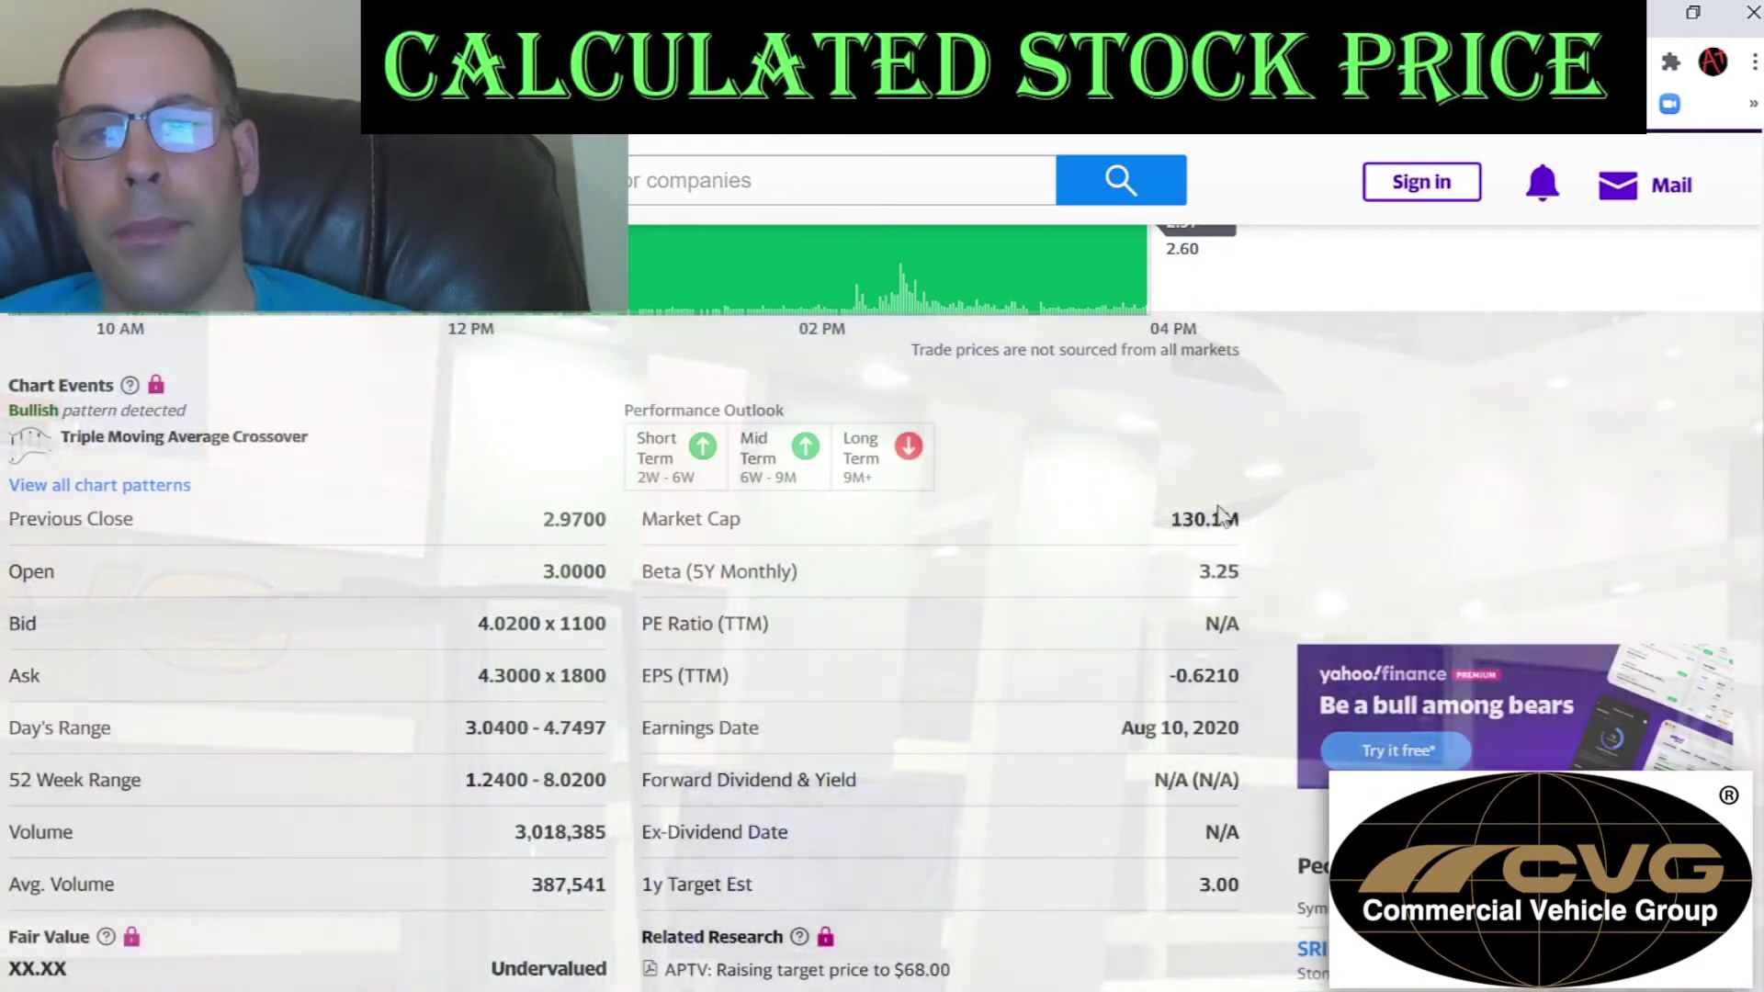
pyautogui.doubleClick(1202, 520)
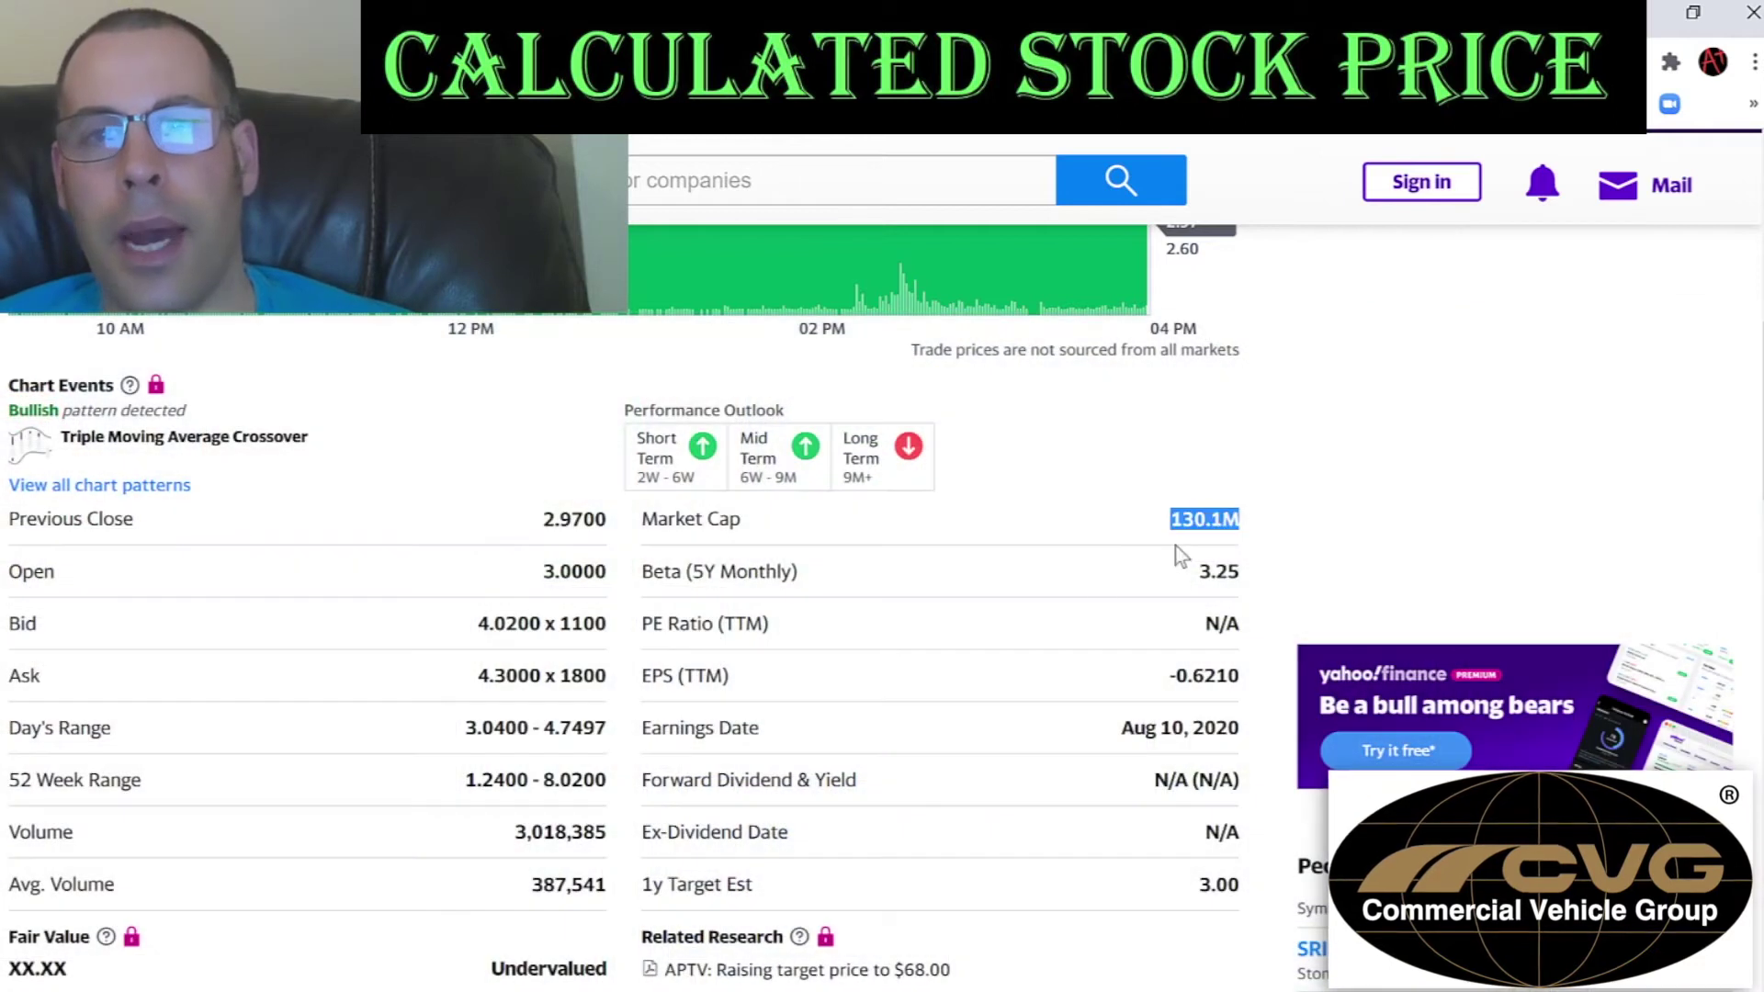
pyautogui.hotkey('alt', 'Tab')
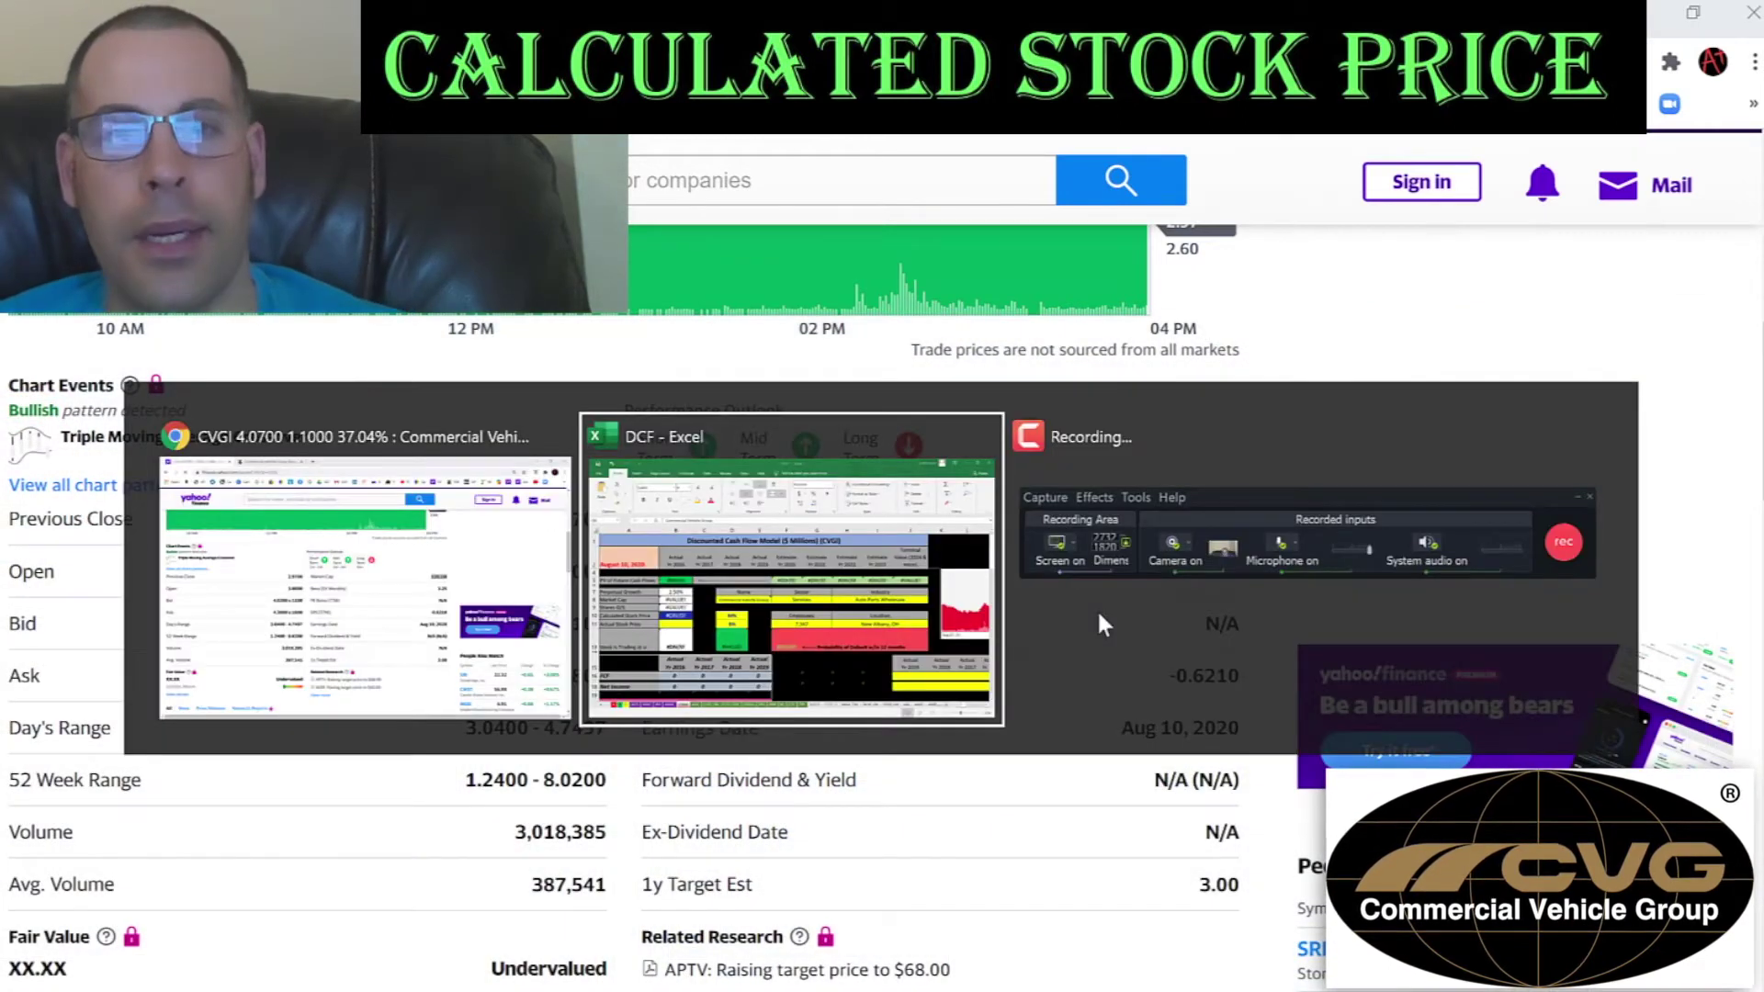
pyautogui.click(611, 693)
pyautogui.write('13')
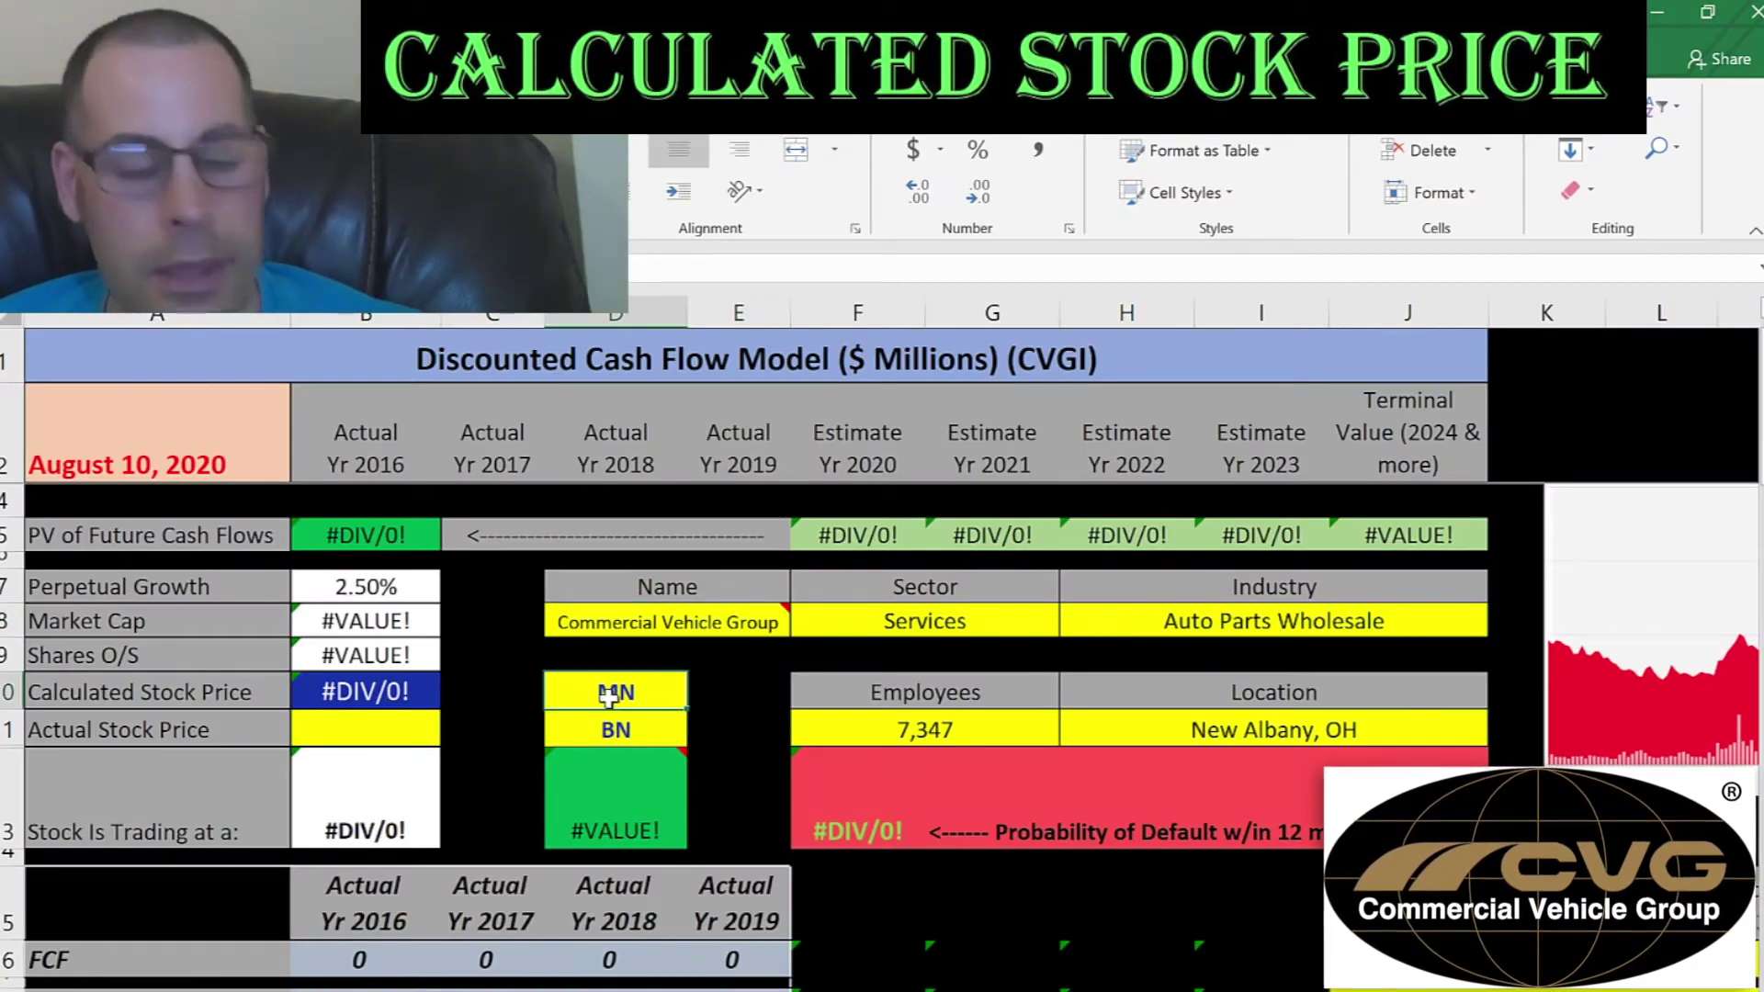
pyautogui.write('0.')
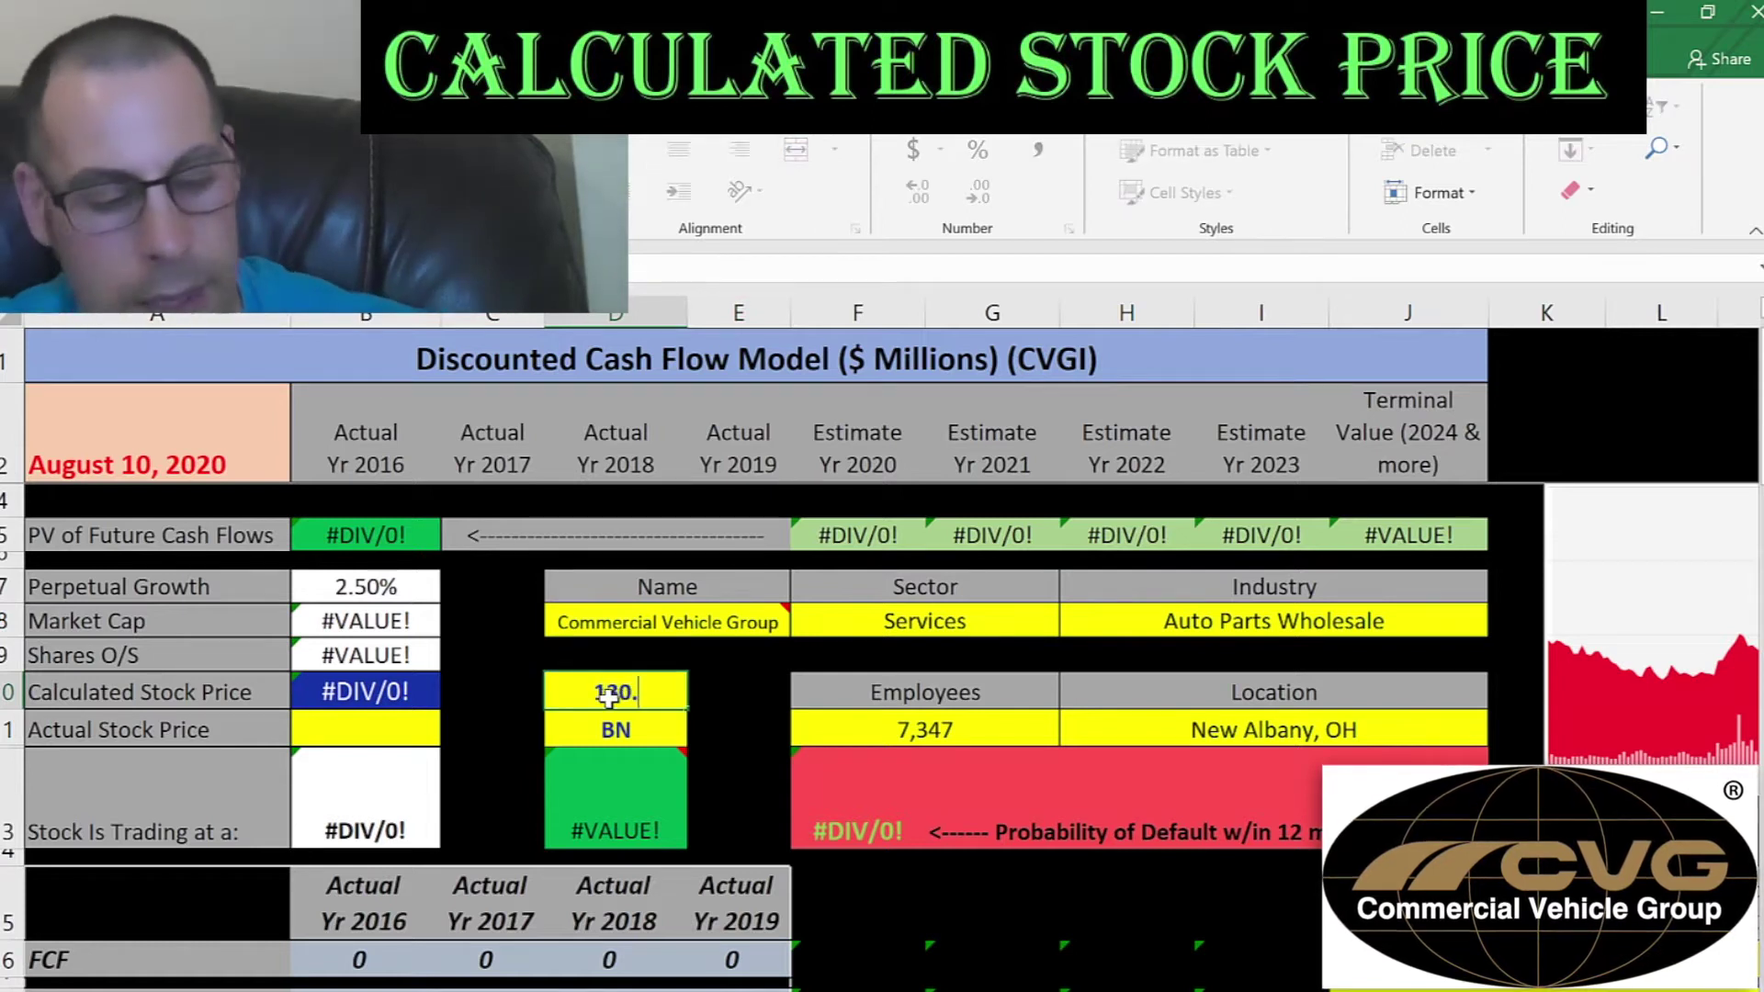
pyautogui.write('15')
pyautogui.press('Return')
# - Look up CVGI's closing price on Yahoo Finance and enter 4.07 as the Actual Stock Price in the DCF workbook
pyautogui.hotkey('alt', 'Tab')
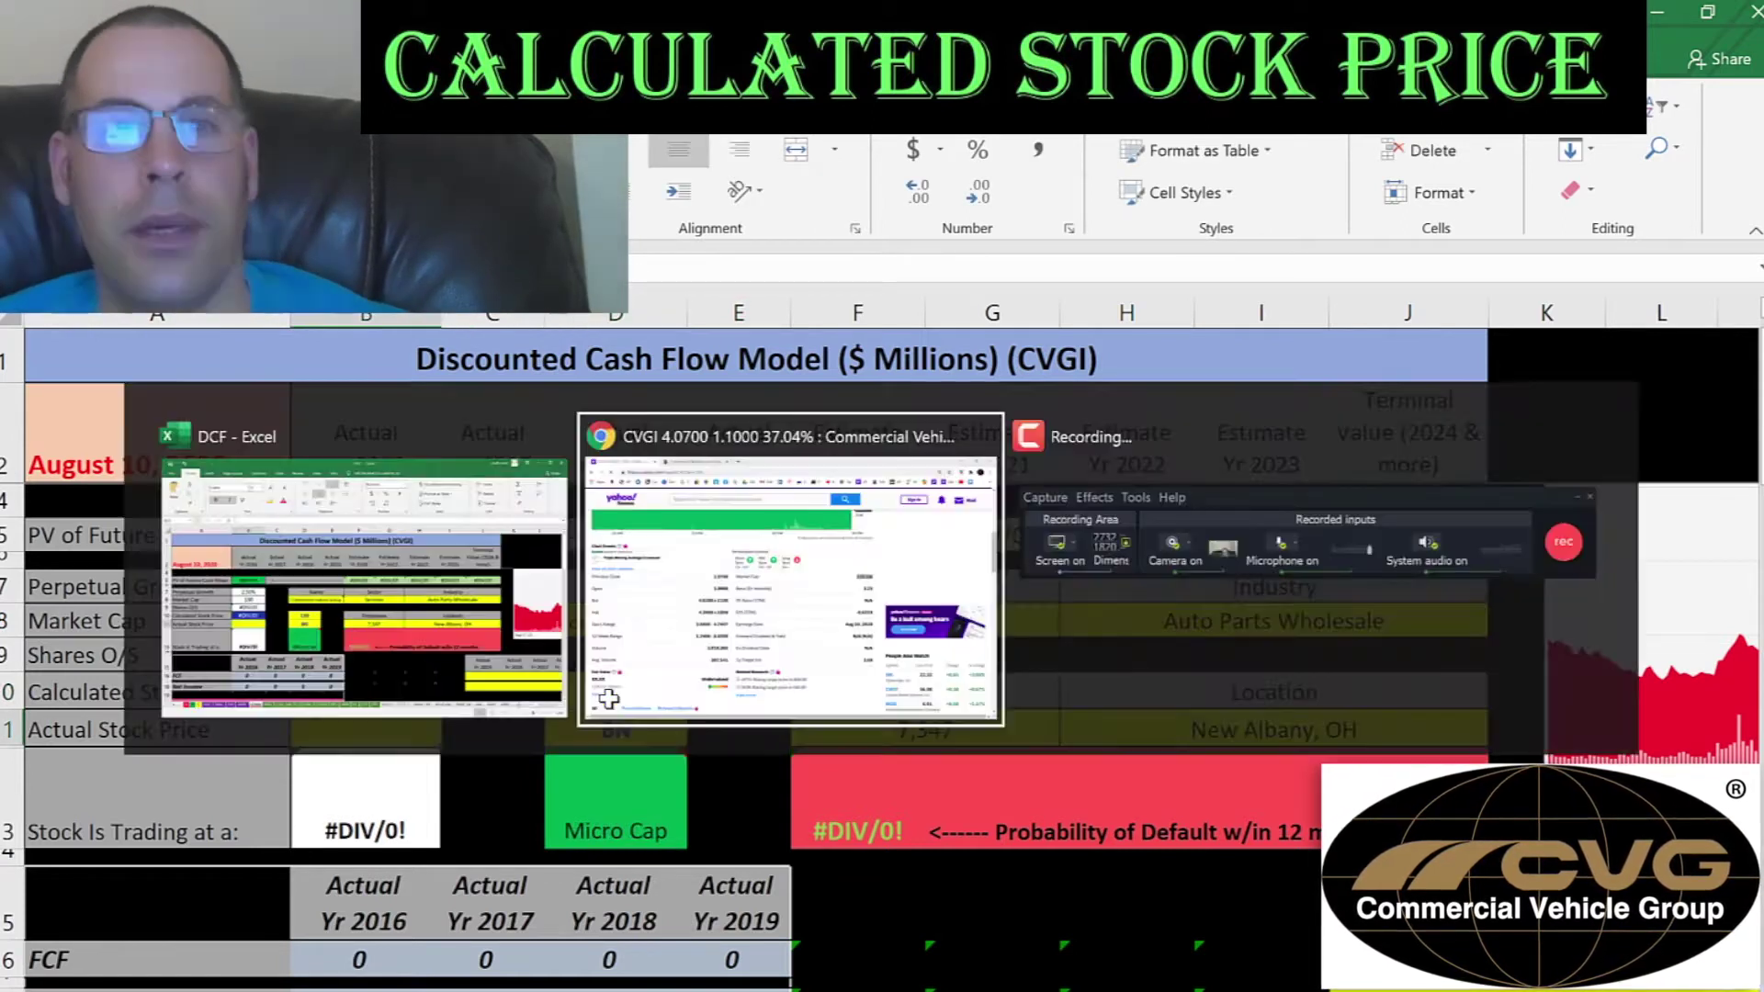
pyautogui.scroll(5, 399, 588)
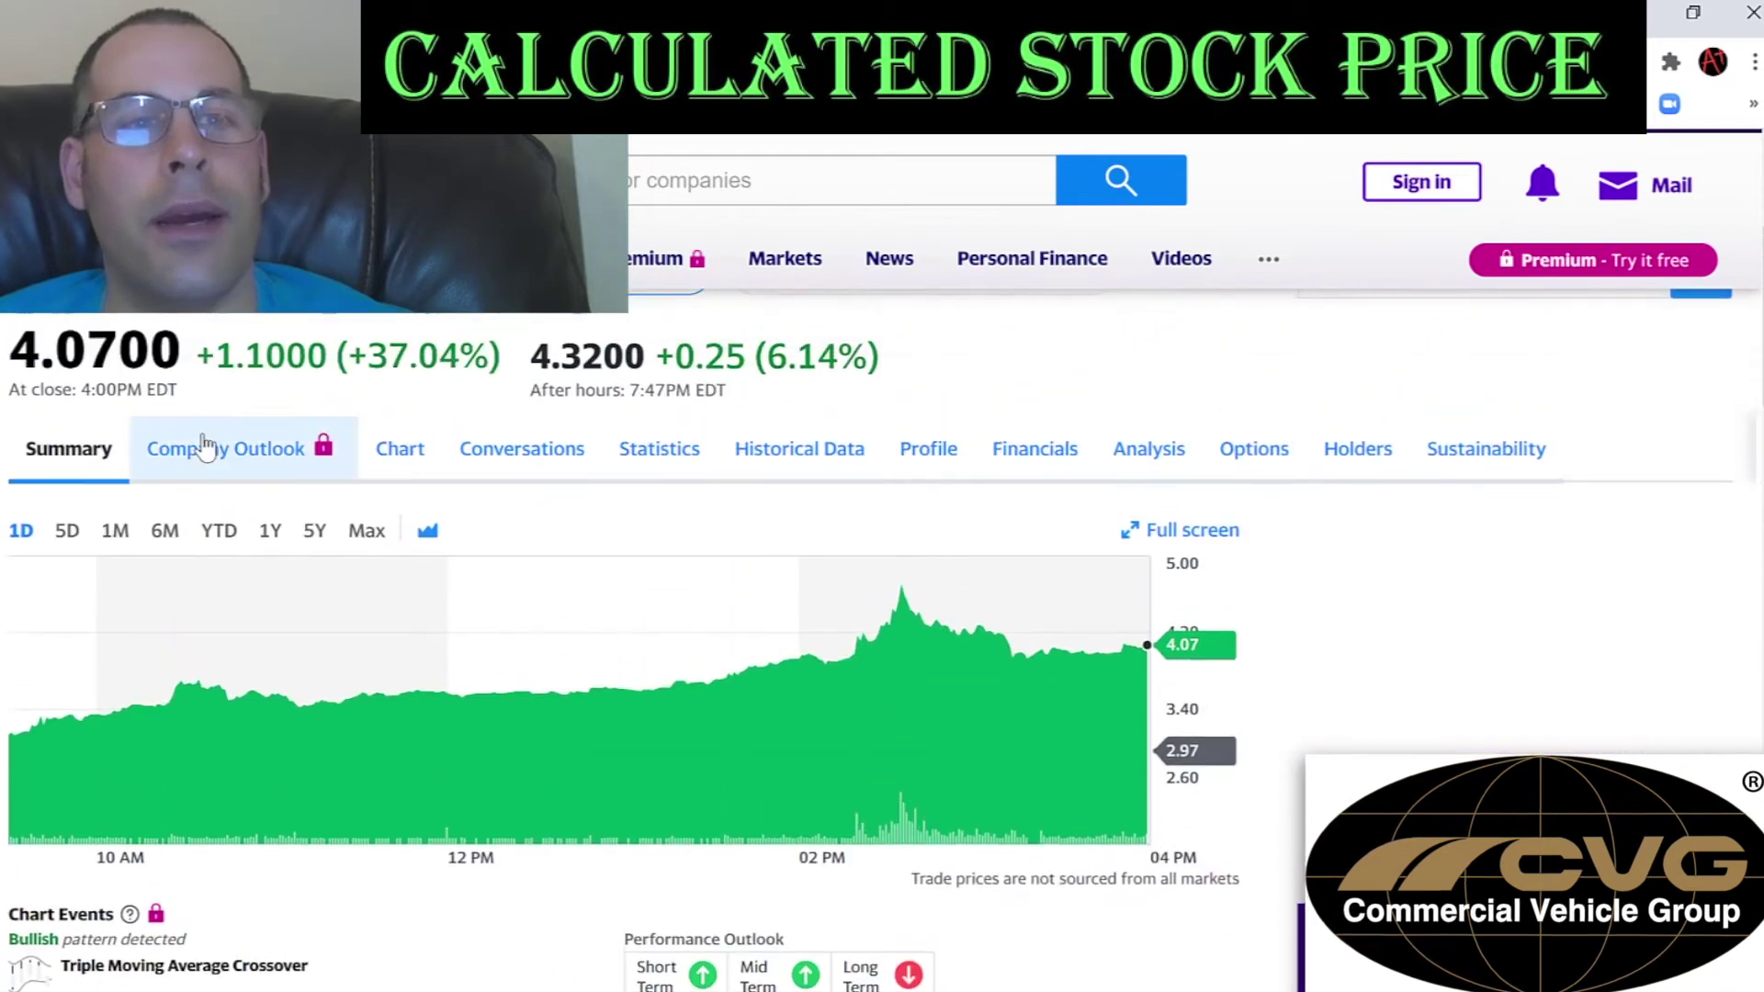
pyautogui.scroll(1, 204, 447)
pyautogui.doubleClick(93, 398)
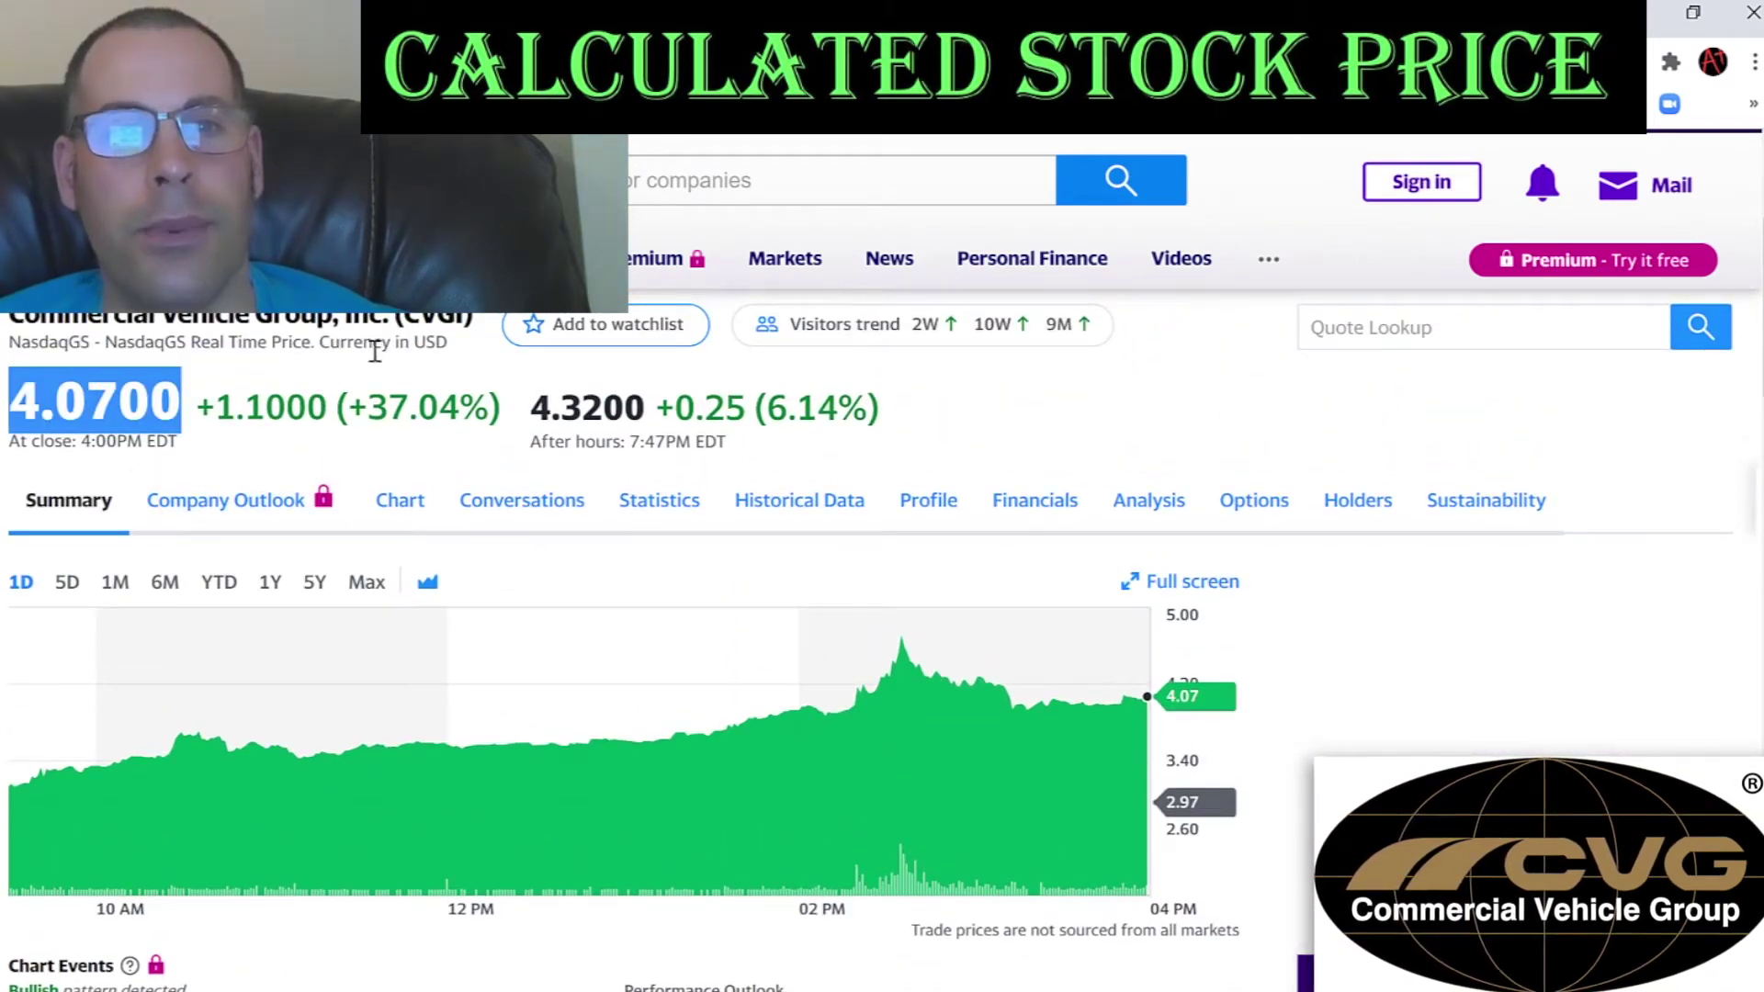
pyautogui.hotkey('alt', 'Tab')
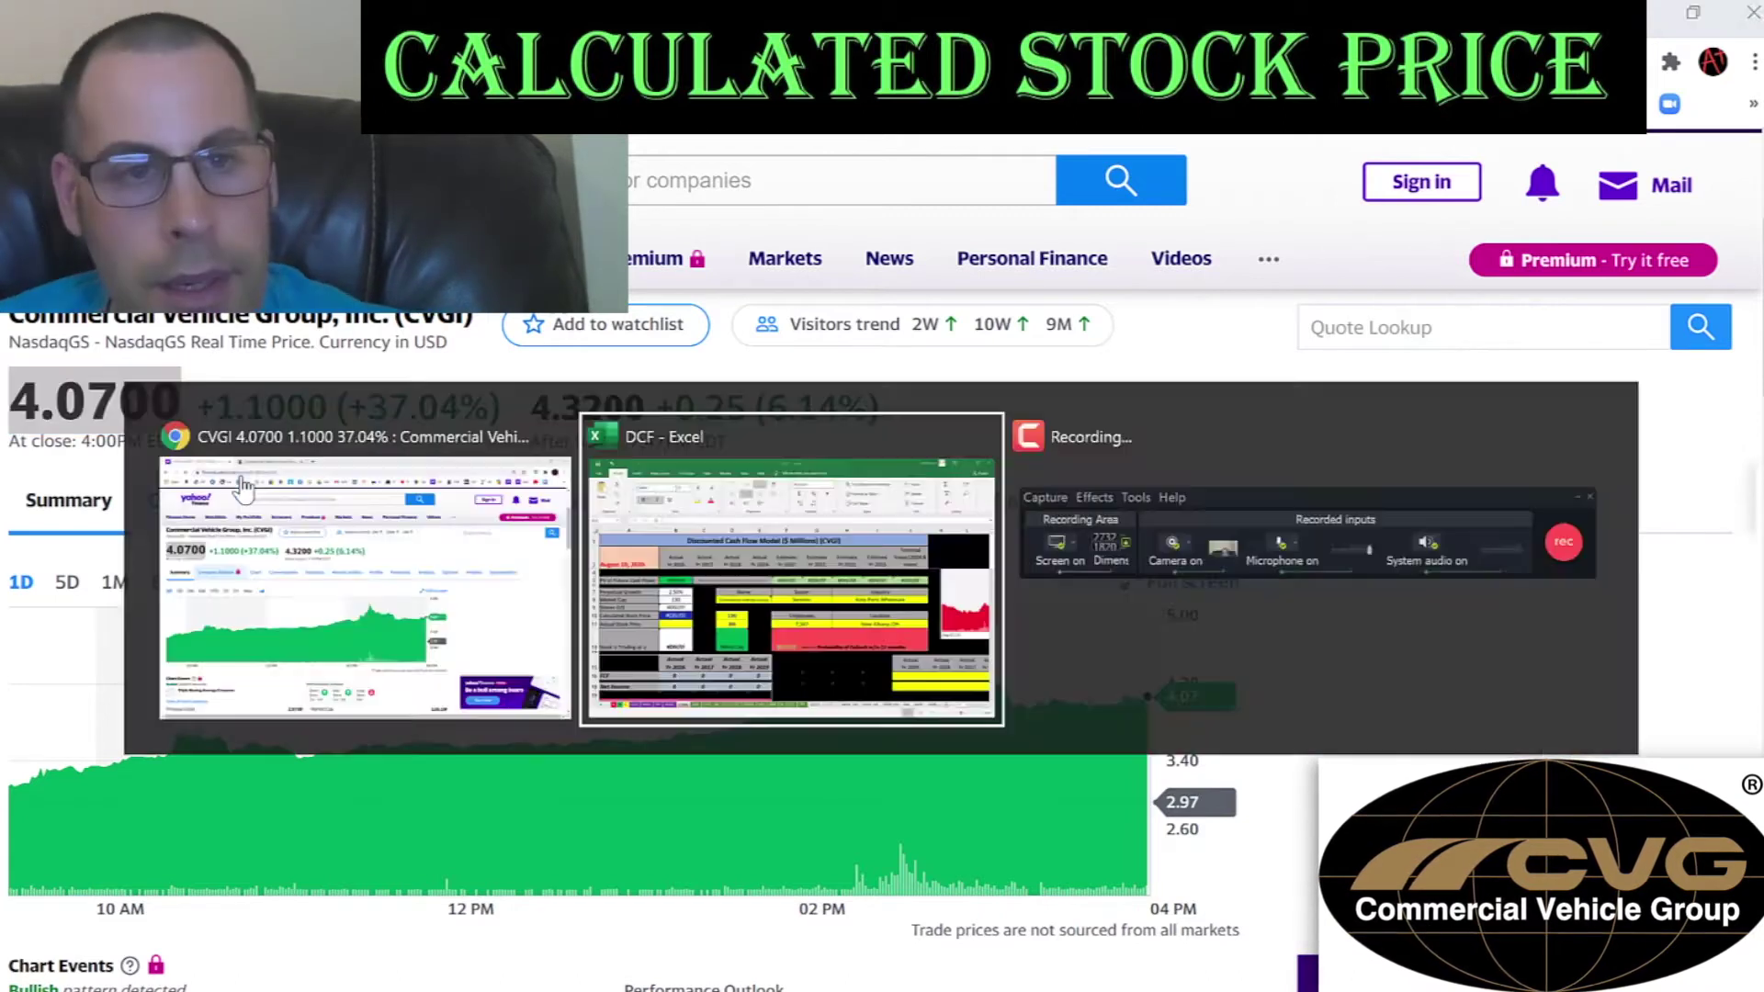
pyautogui.write('4.07')
pyautogui.press('Return')
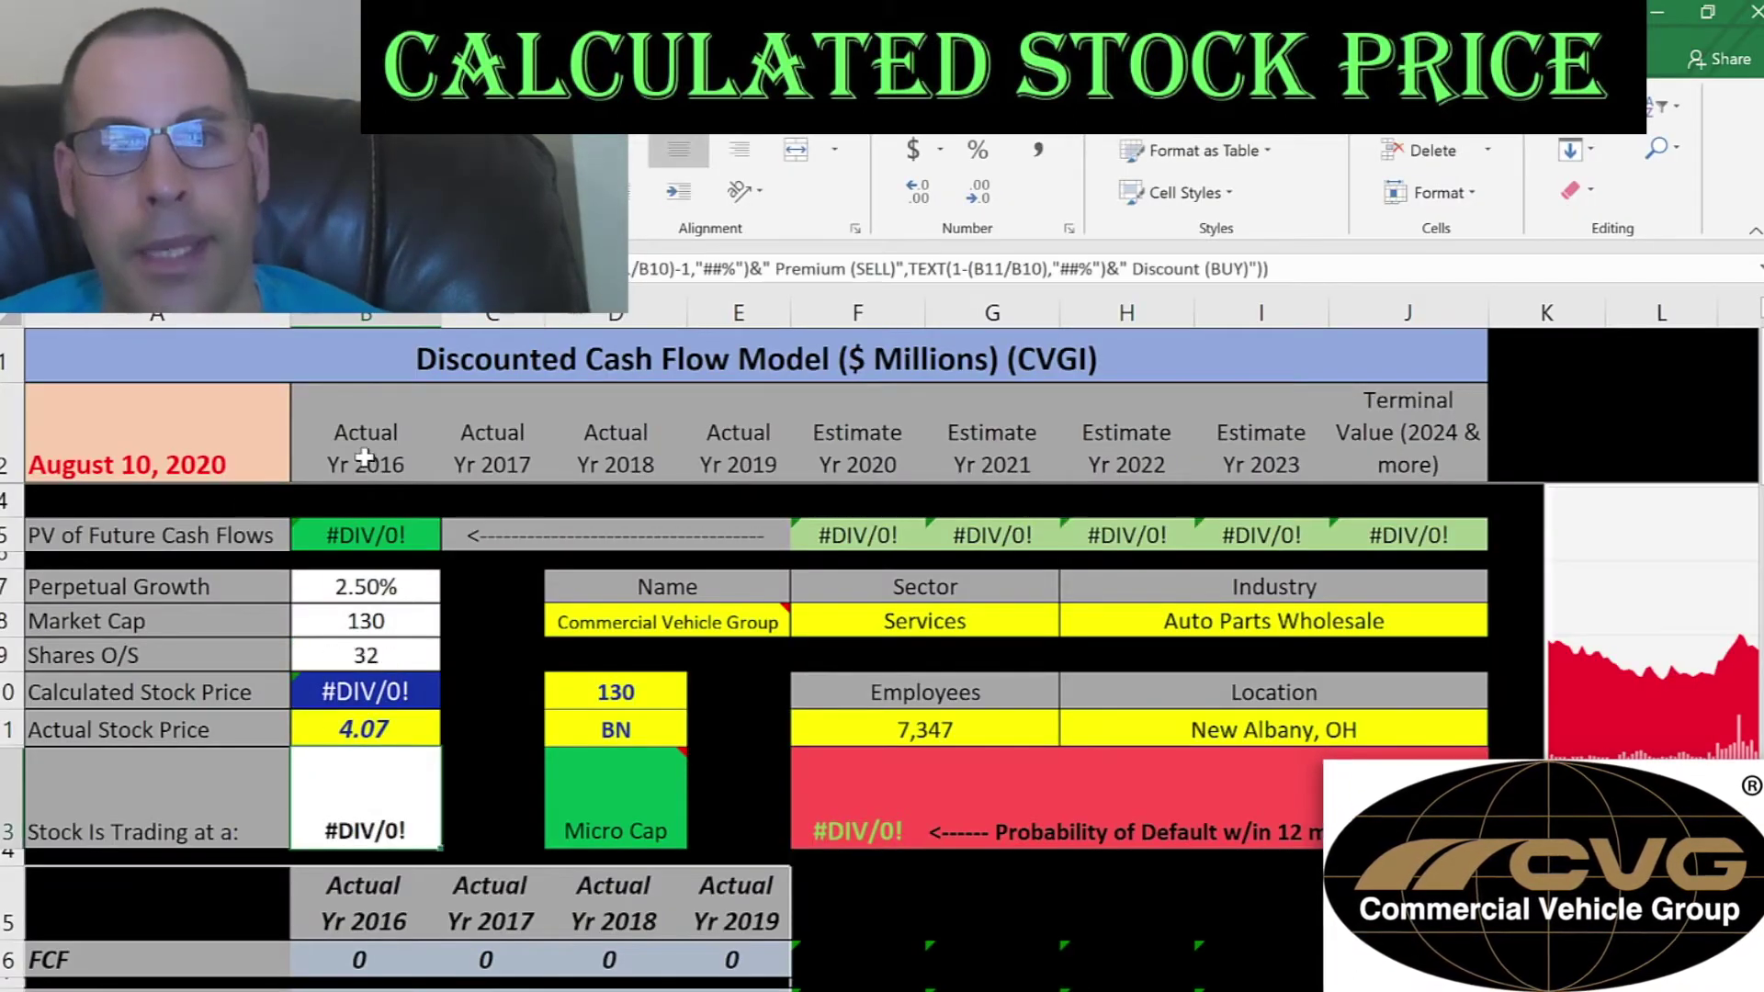
# - Copy the 2019 to 2016 free cash flow figures from CVGI's Yahoo Finance cash flow statement for the yellow FCF row
pyautogui.press('Right')
pyautogui.press('Down')
pyautogui.press('Down')
pyautogui.press('Down')
pyautogui.press('Down')
pyautogui.press('Down')
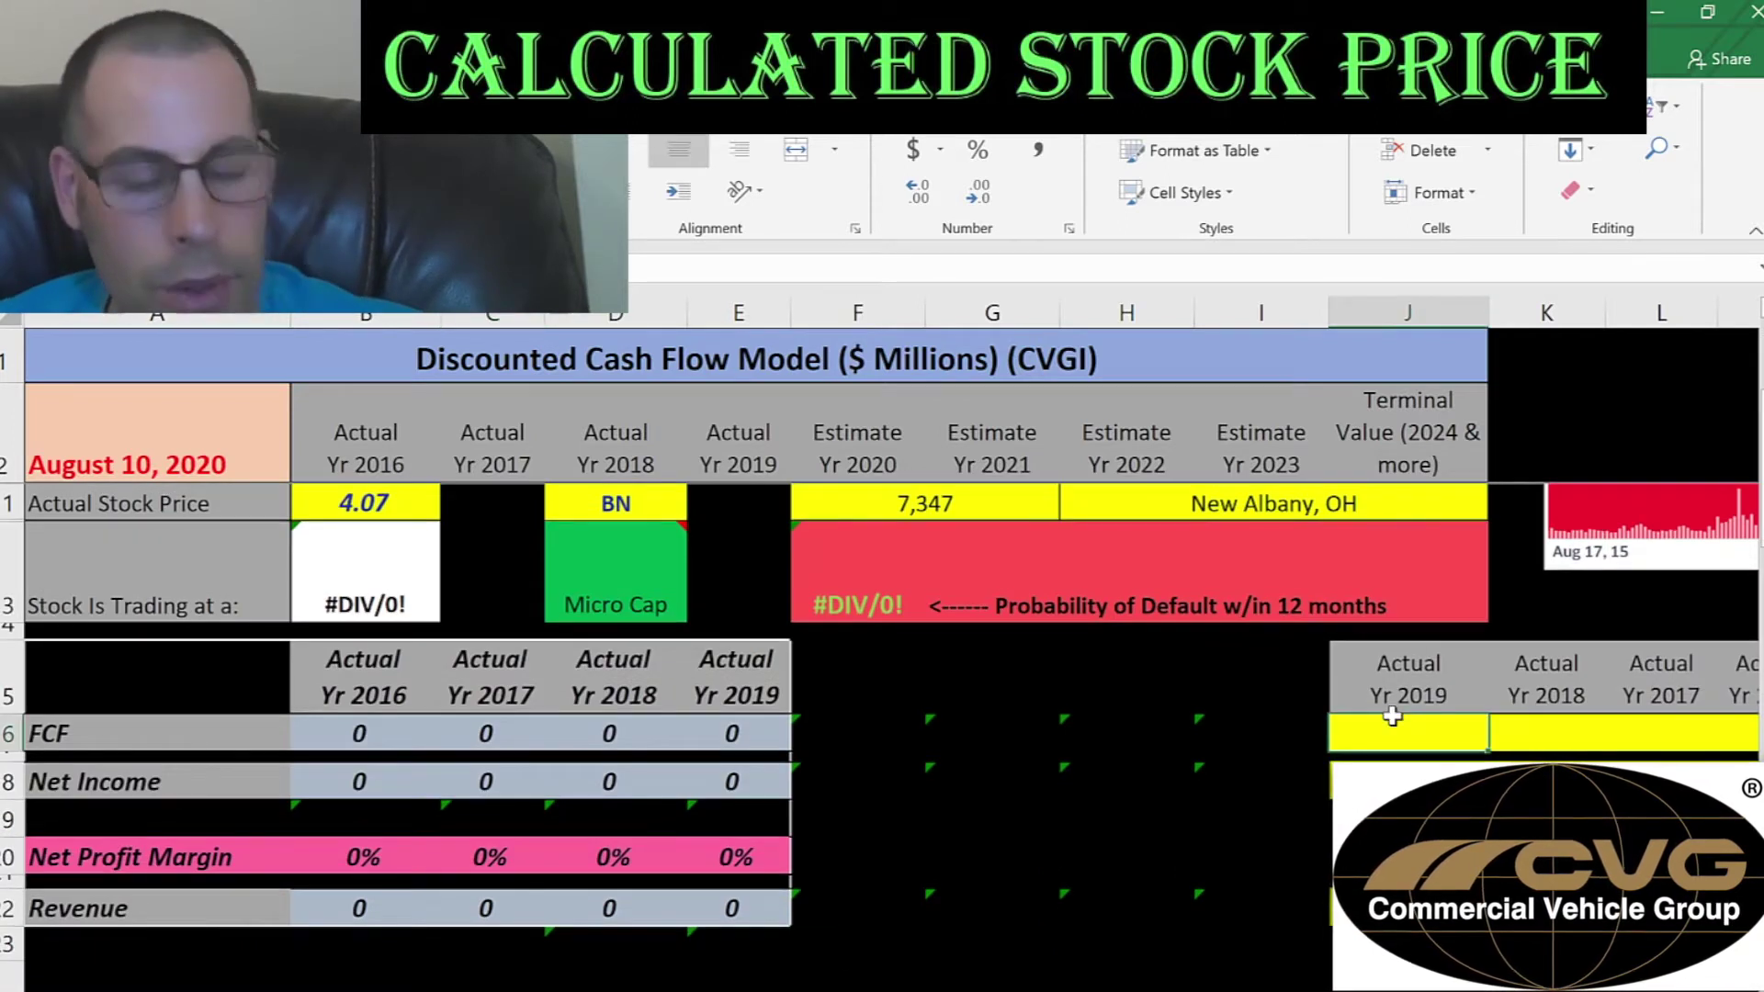
pyautogui.hotkey('alt', 'Tab')
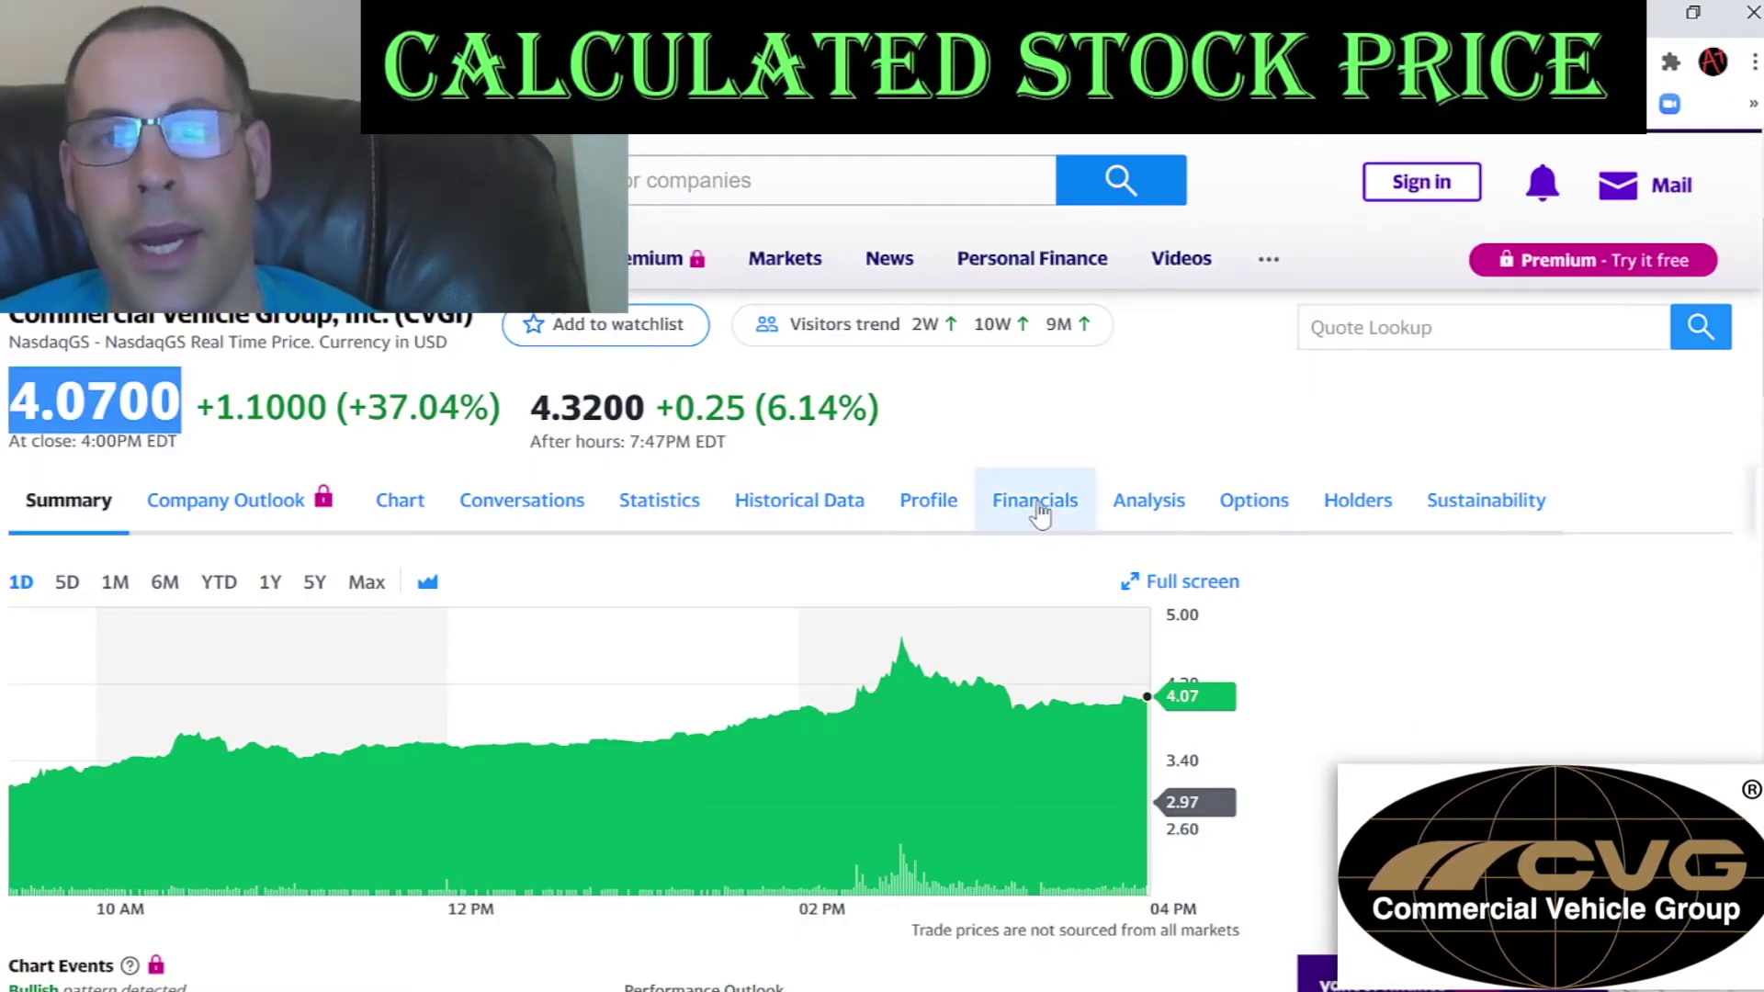
pyautogui.click(1007, 510)
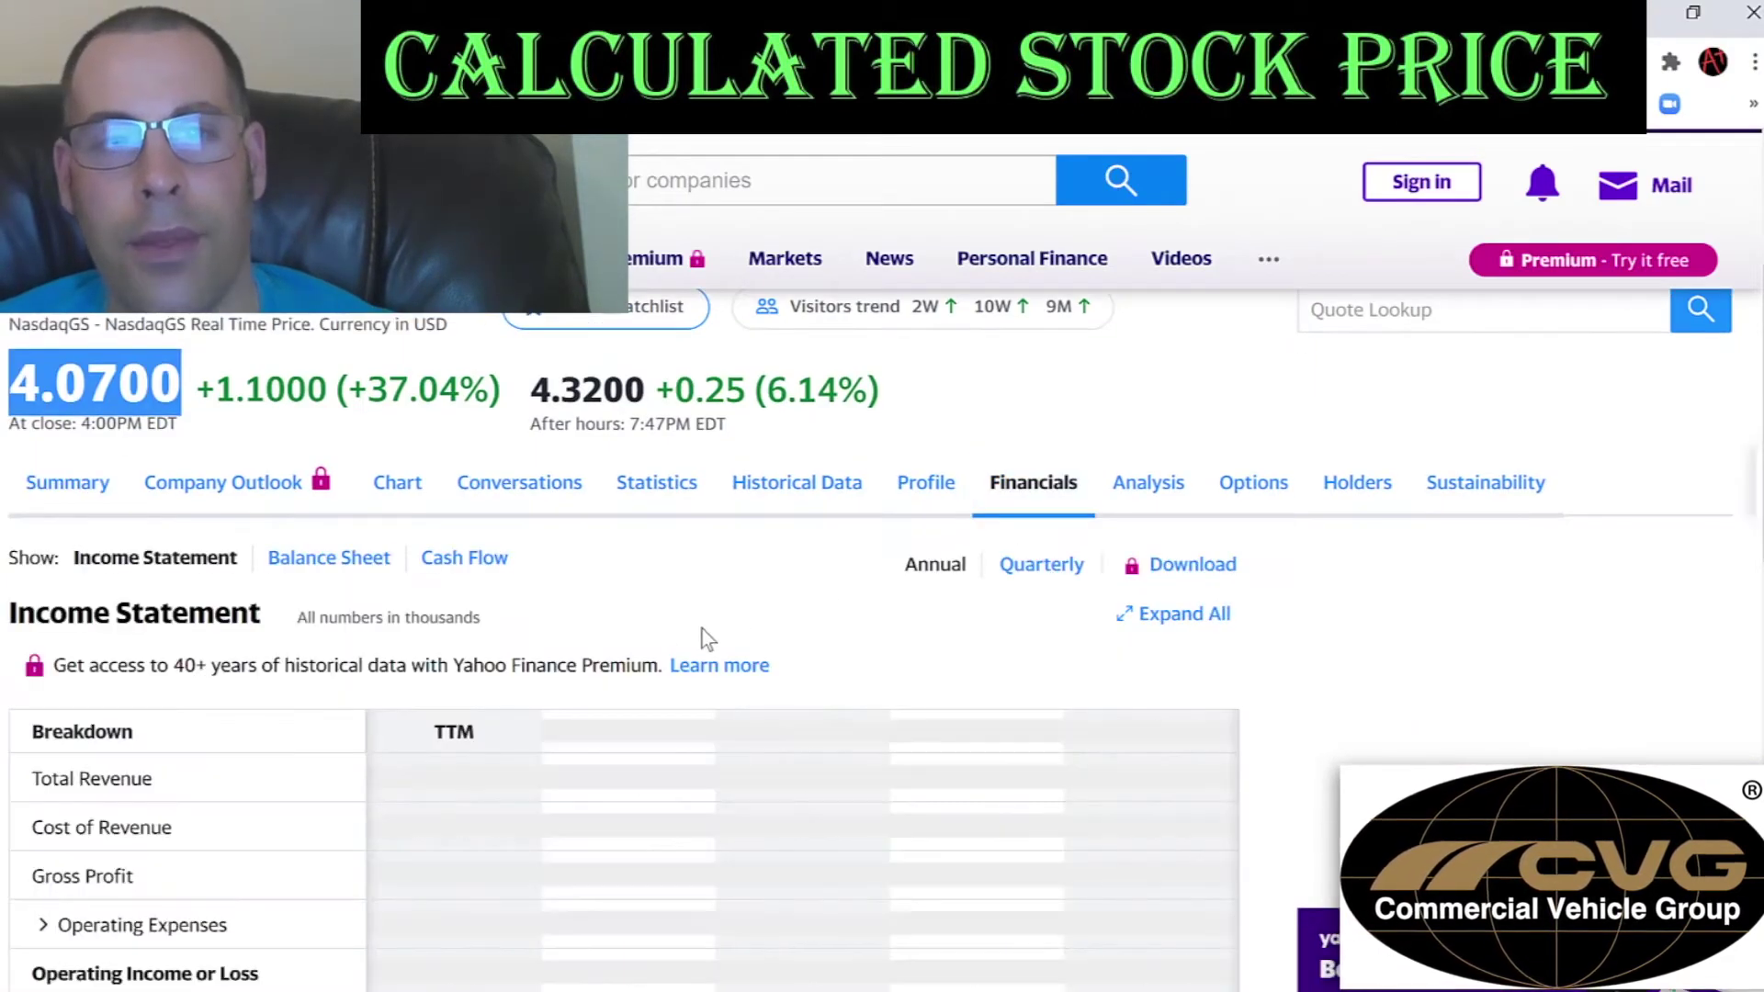
pyautogui.click(439, 557)
pyautogui.scroll(-8, 596, 714)
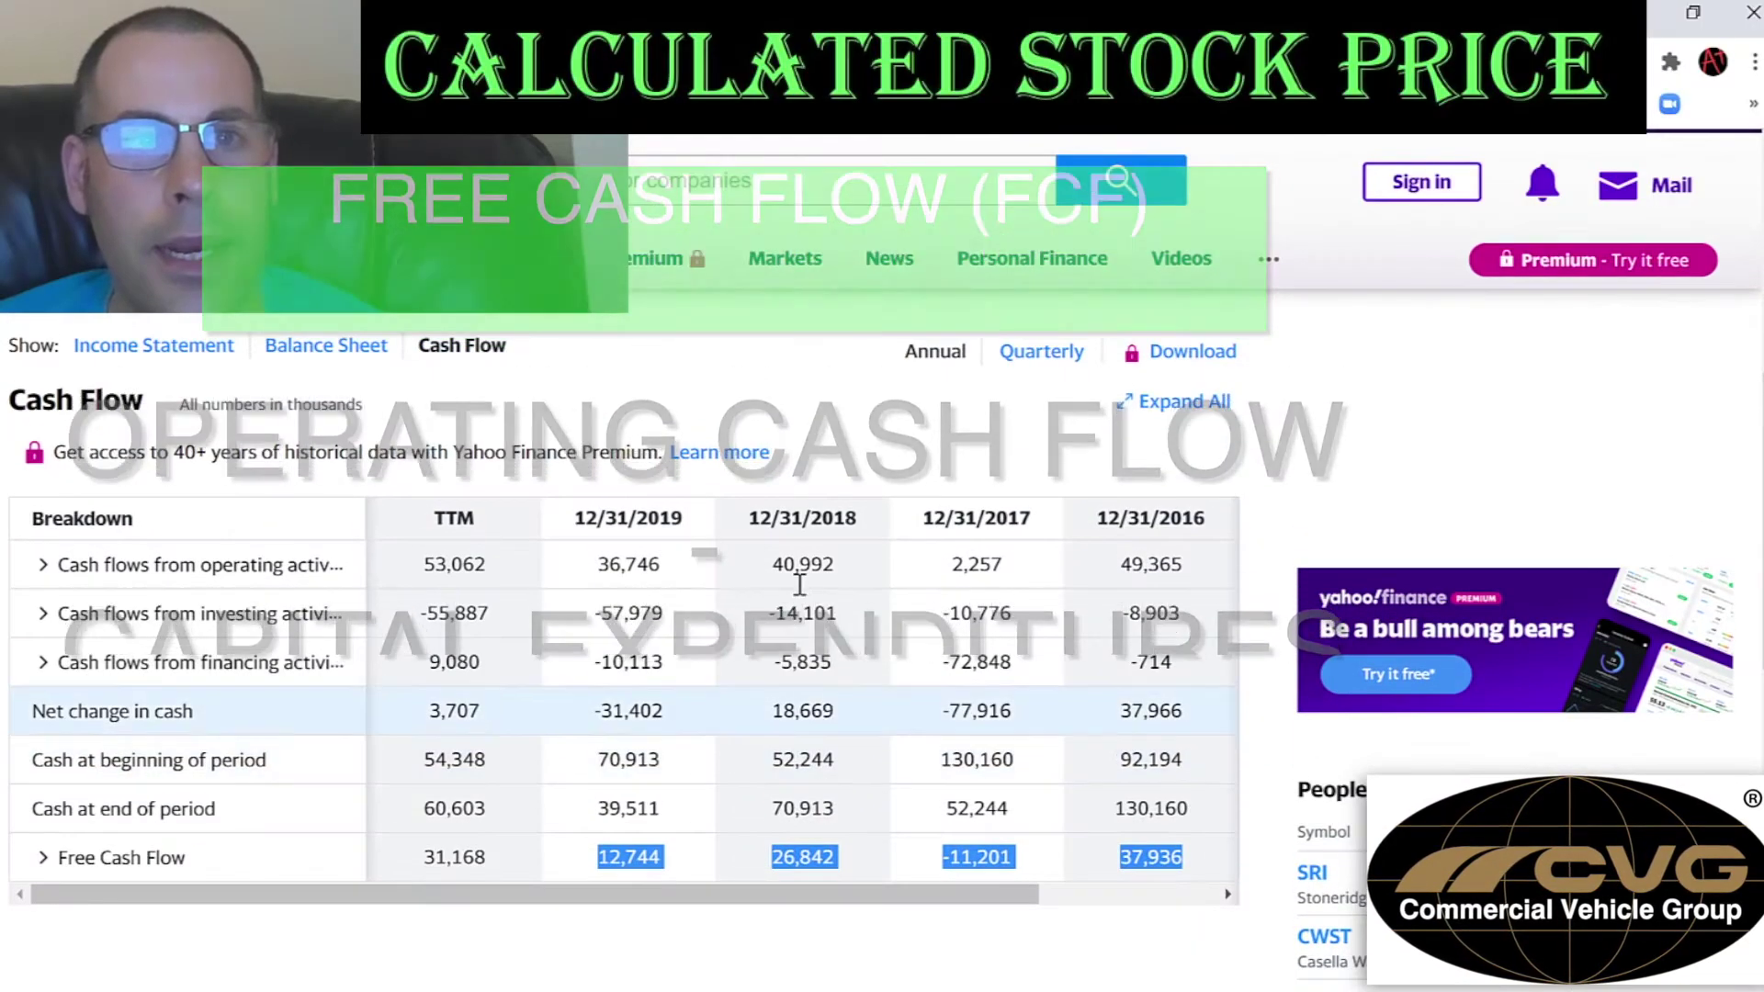
# - Copy the 2019 to 2016 net income figures from the income statement into the DCF workbook's yellow Net Income row as plain text
pyautogui.click(187, 358)
pyautogui.scroll(-2, 637, 649)
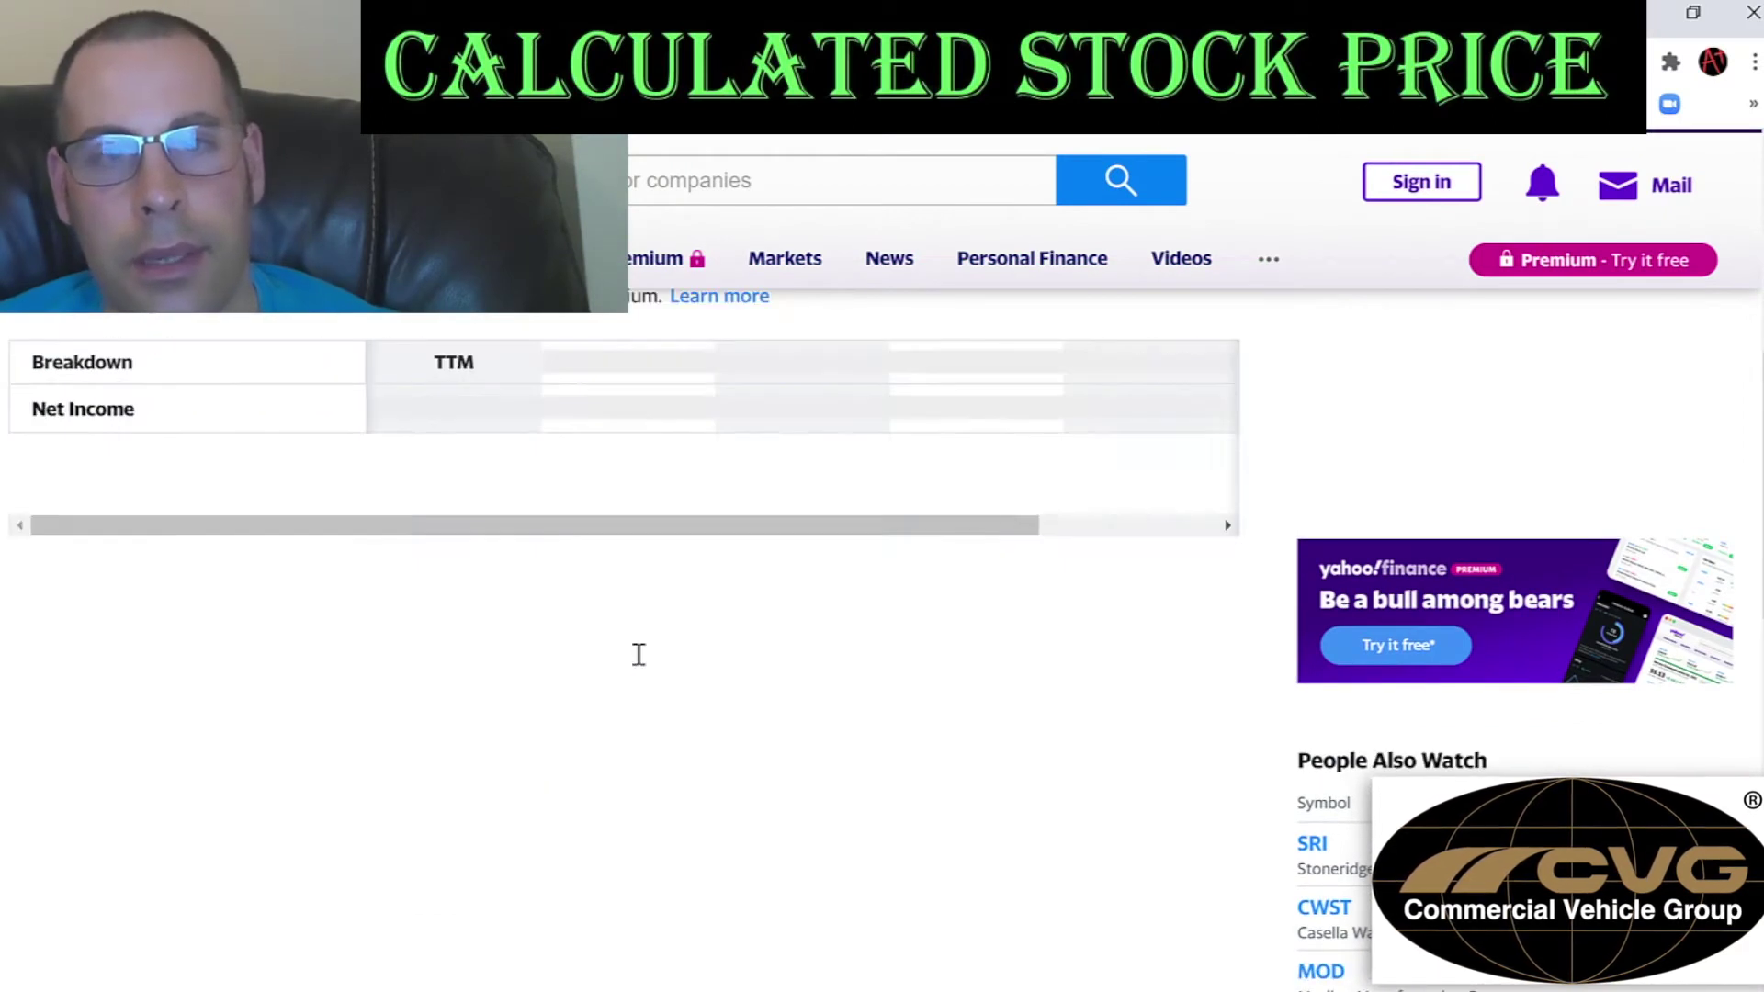
pyautogui.moveTo(593, 896); pyautogui.dragTo(1178, 895)
pyautogui.hotkey('alt', 'Tab')
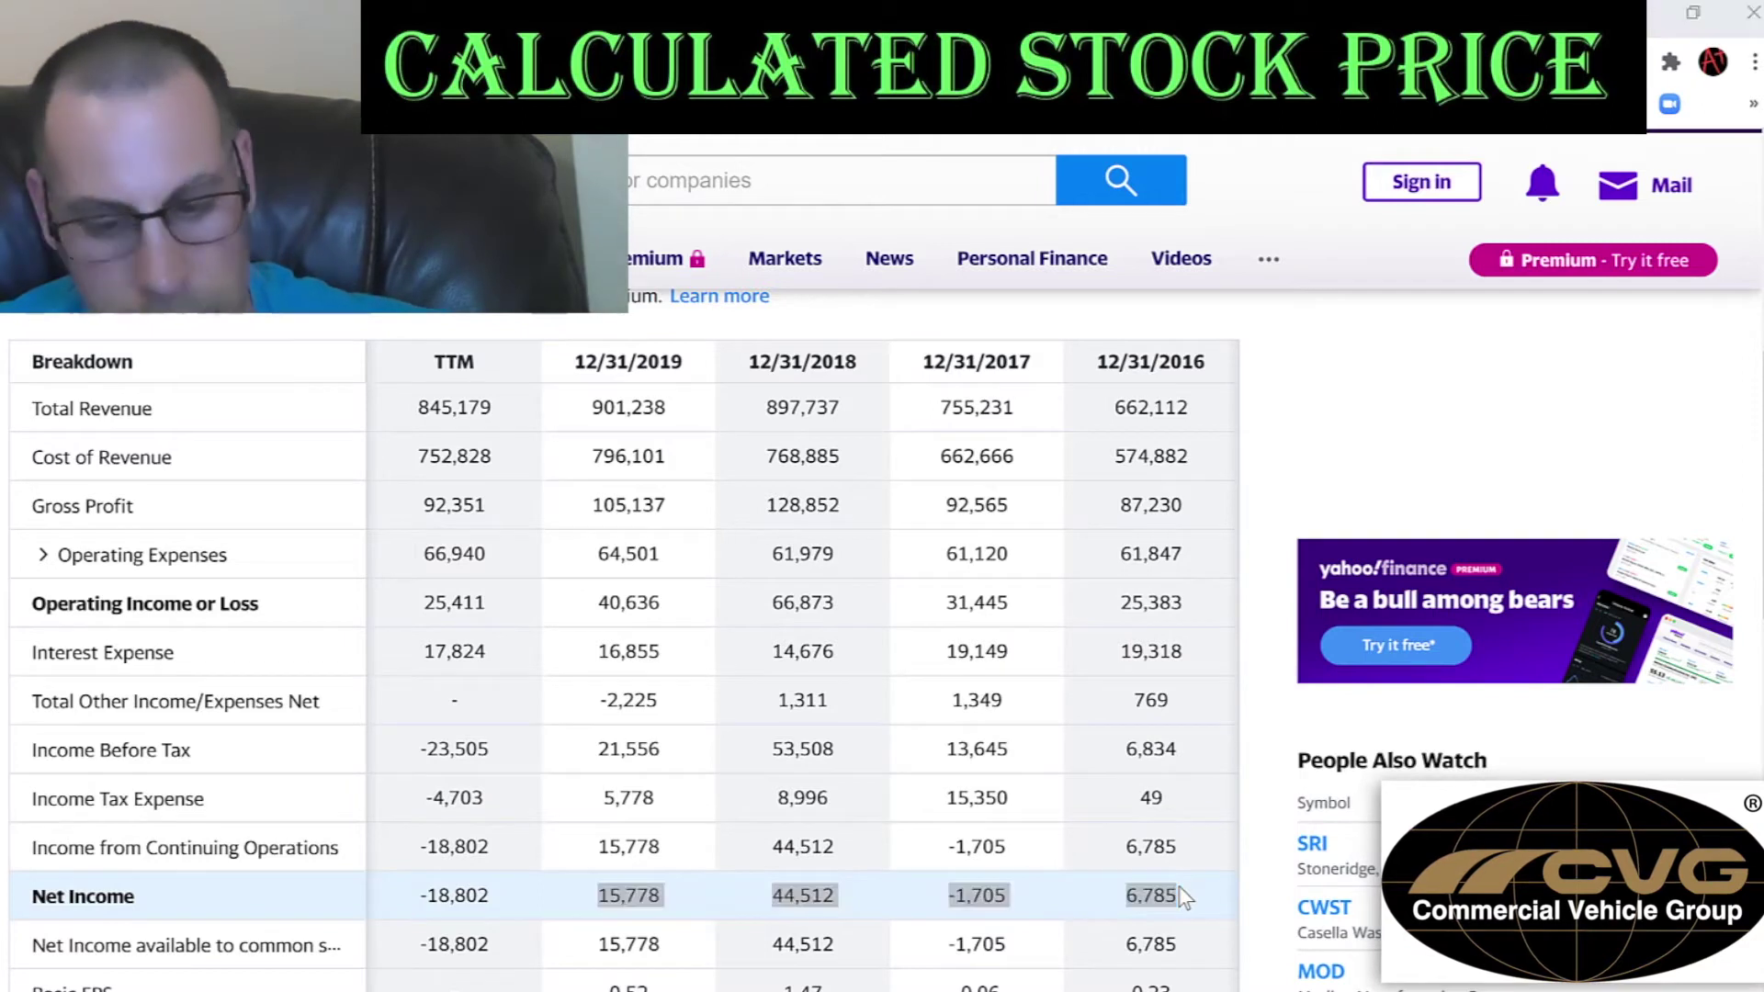
pyautogui.hotkey('shift', 'F10')
pyautogui.press('s')
pyautogui.press('Down')
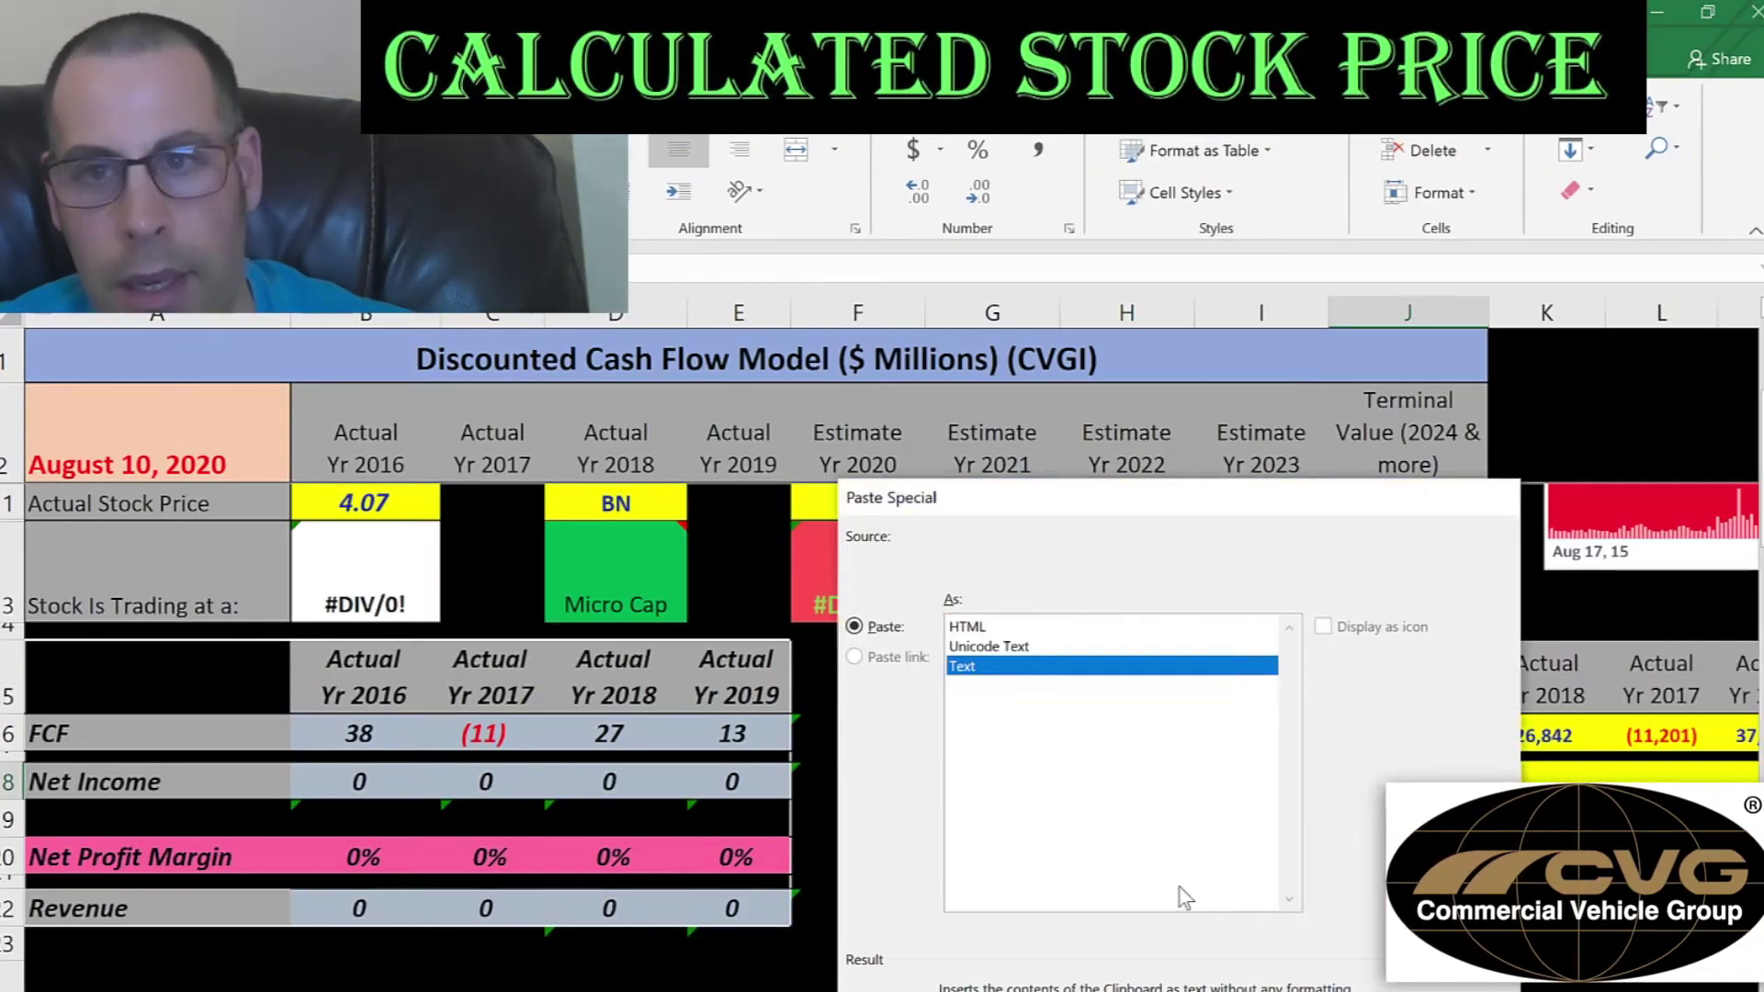
pyautogui.press('Return')
# - Copy the 2019 to 2016 total revenue figures from the income statement into the DCF workbook's yellow Revenue row as plain text
pyautogui.hotkey('alt', 'Tab')
pyautogui.hotkey('alt', 'Tab')
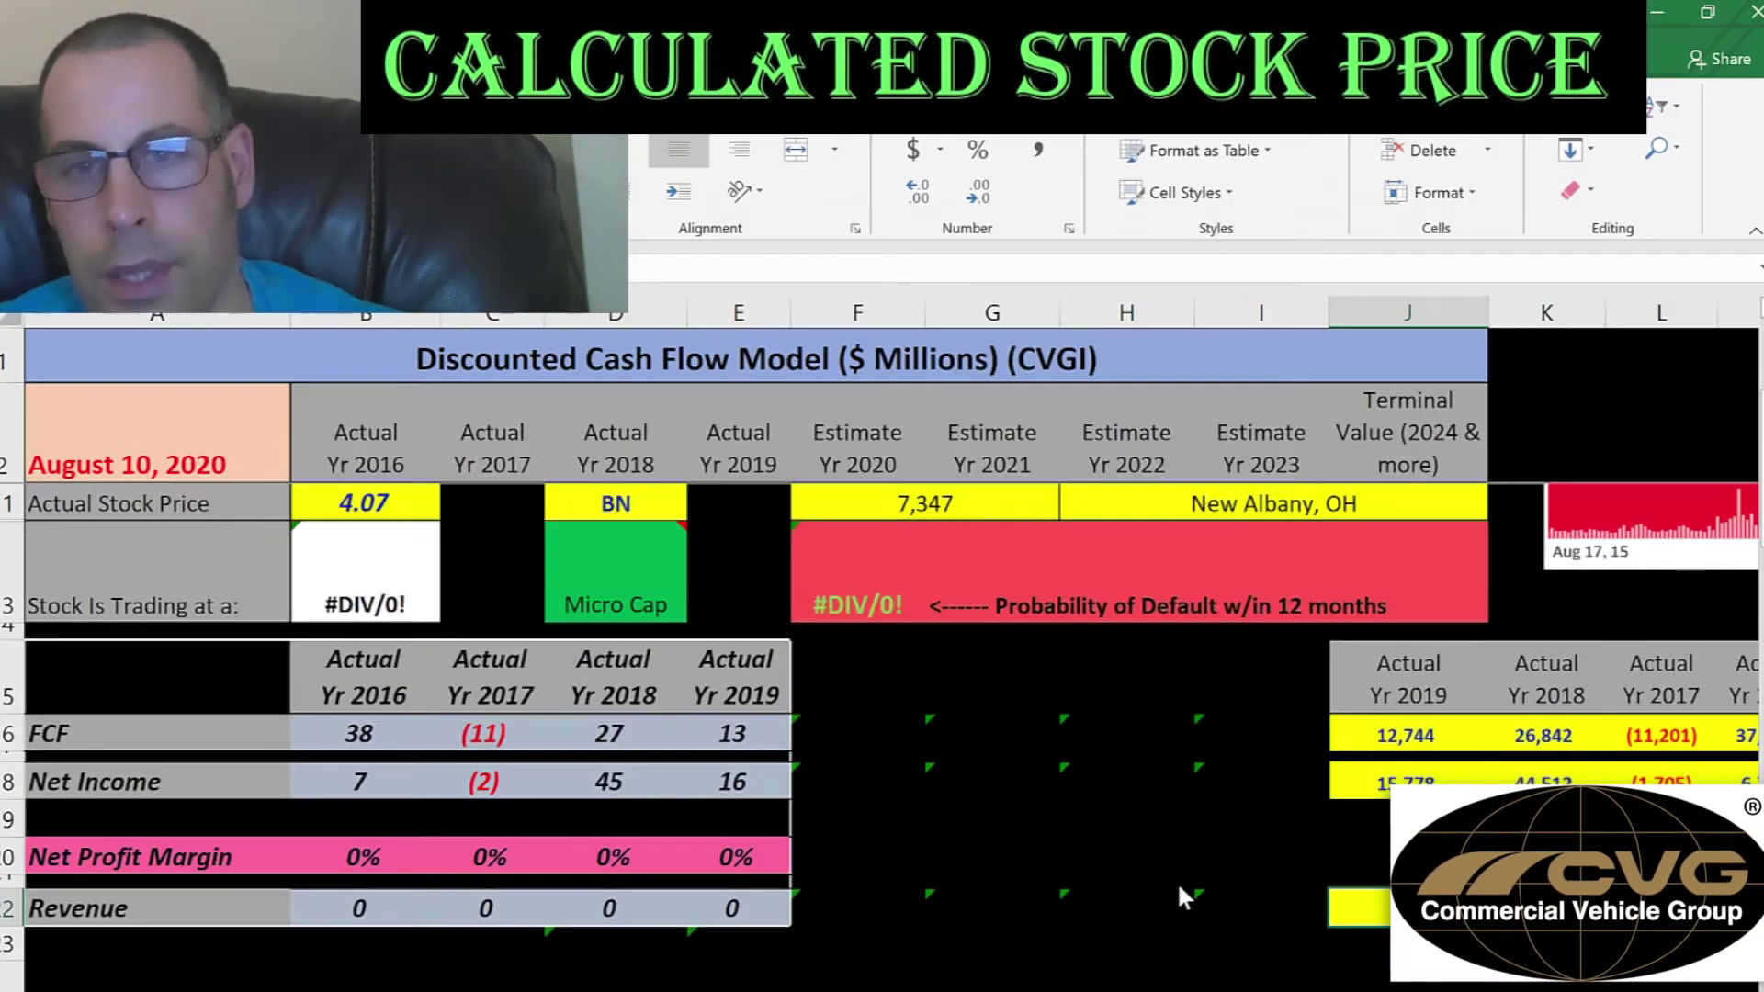
pyautogui.hotkey('alt', 'Tab')
pyautogui.scroll(2, 1205, 806)
pyautogui.moveTo(567, 617); pyautogui.dragTo(1182, 618)
pyautogui.hotkey('ctrl', 'c')
pyautogui.hotkey('alt', 'Tab')
pyautogui.hotkey('shift', 'F10')
pyautogui.press('s')
pyautogui.press('Down')
pyautogui.press('Return')
# - Examine the company's historical net income alongside free cash flow, looking at 2017 and 2018
pyautogui.press('Left')
pyautogui.press('Left')
pyautogui.press('Right')
pyautogui.press('Up')
pyautogui.press('Up')
pyautogui.press('Up')
pyautogui.press('Up')
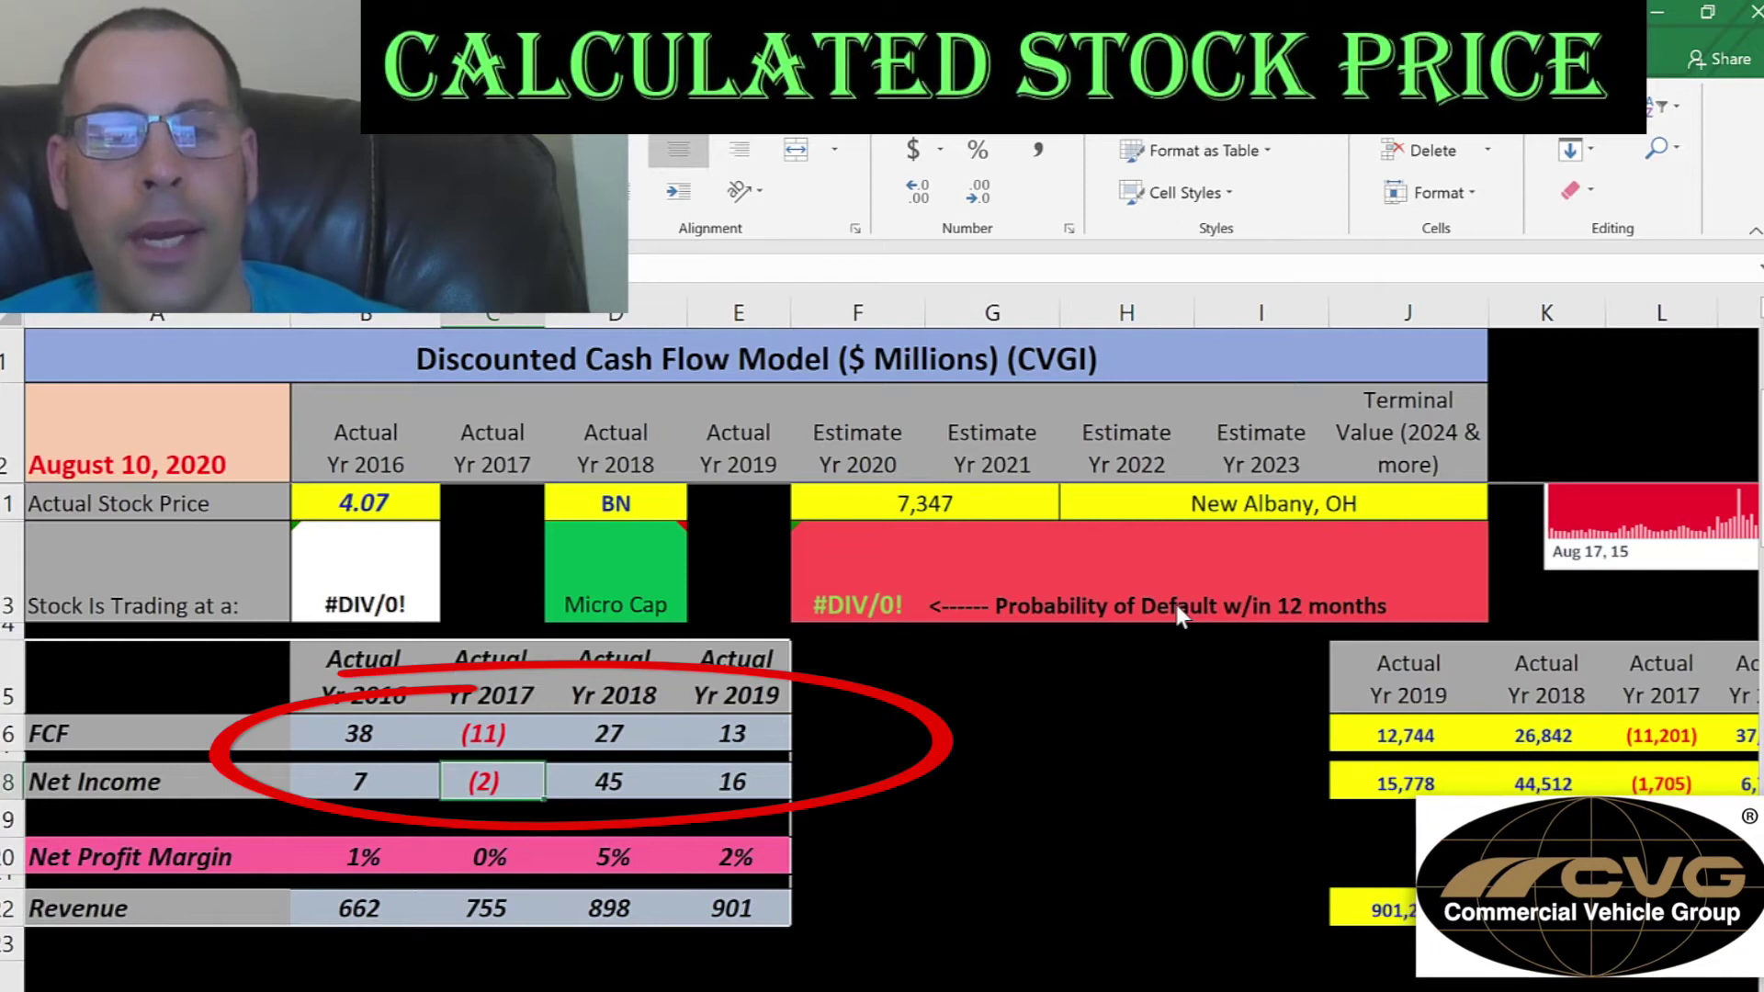
pyautogui.press('Right')
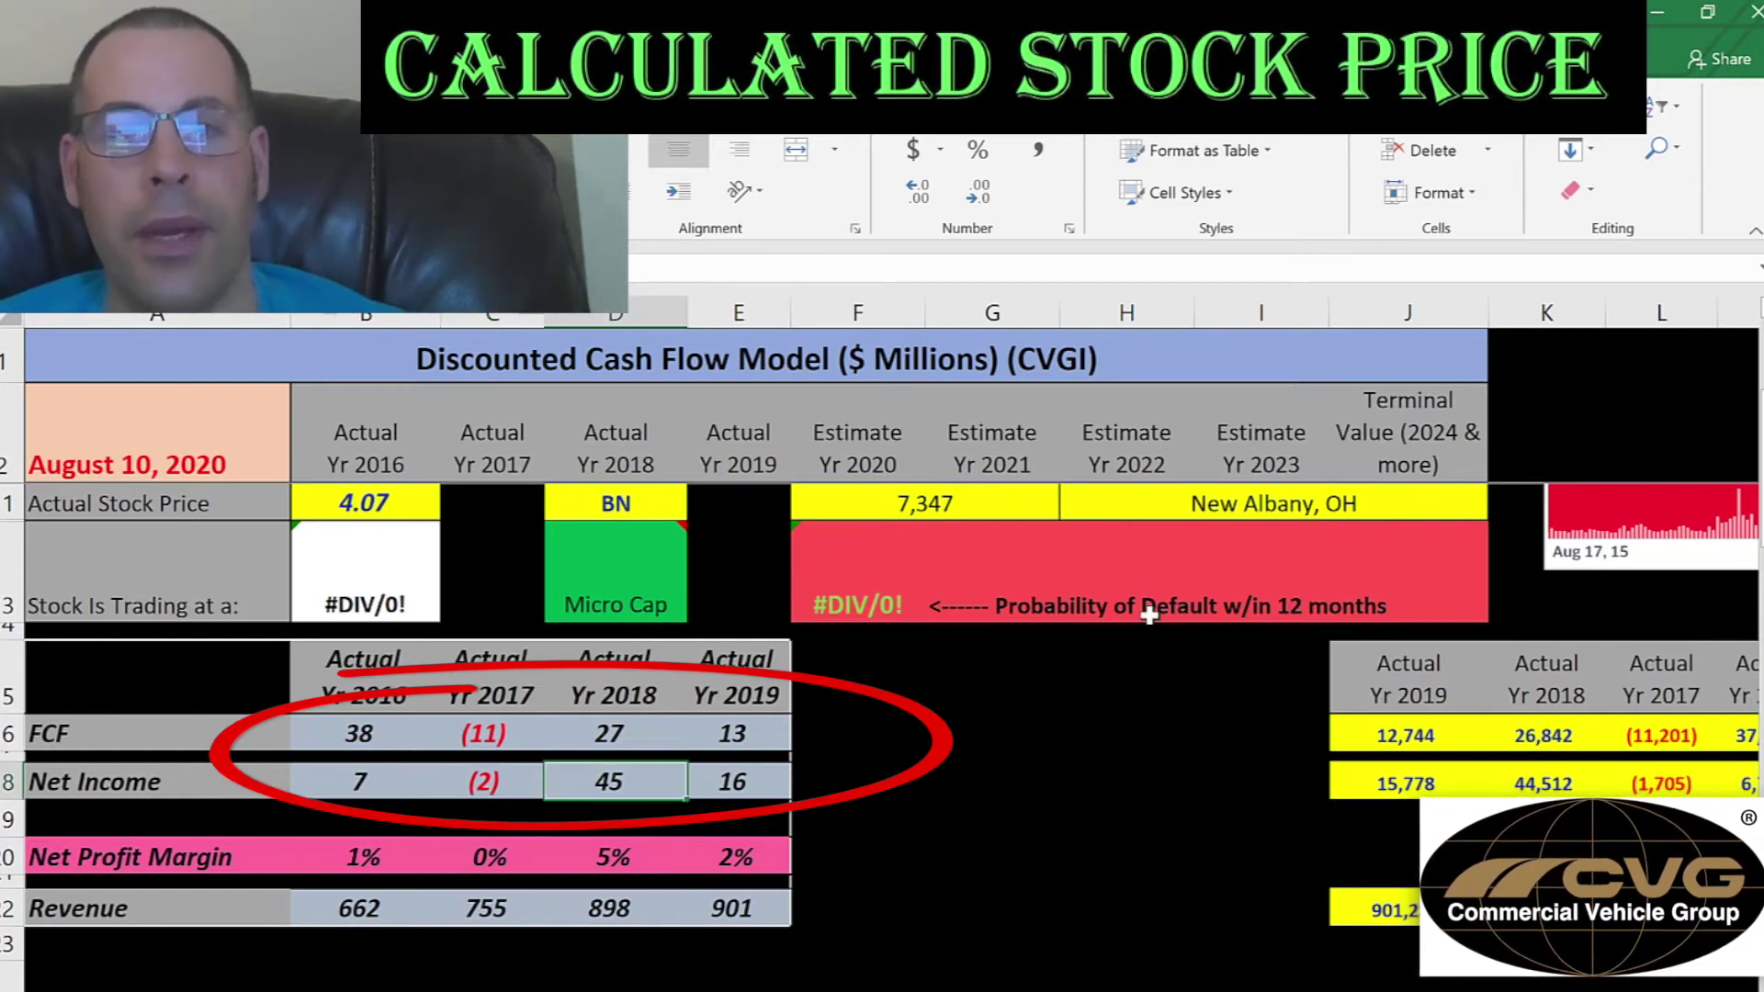
# - Paste the Provision for Income Taxes excerpt as a picture and place it beside the Actual Yr 2019 input column
pyautogui.press('Up')
pyautogui.press('Right')
pyautogui.press('Right')
pyautogui.press('Right')
pyautogui.press('Right')
pyautogui.press('Right')
pyautogui.hotkey('ctrl', 'v')
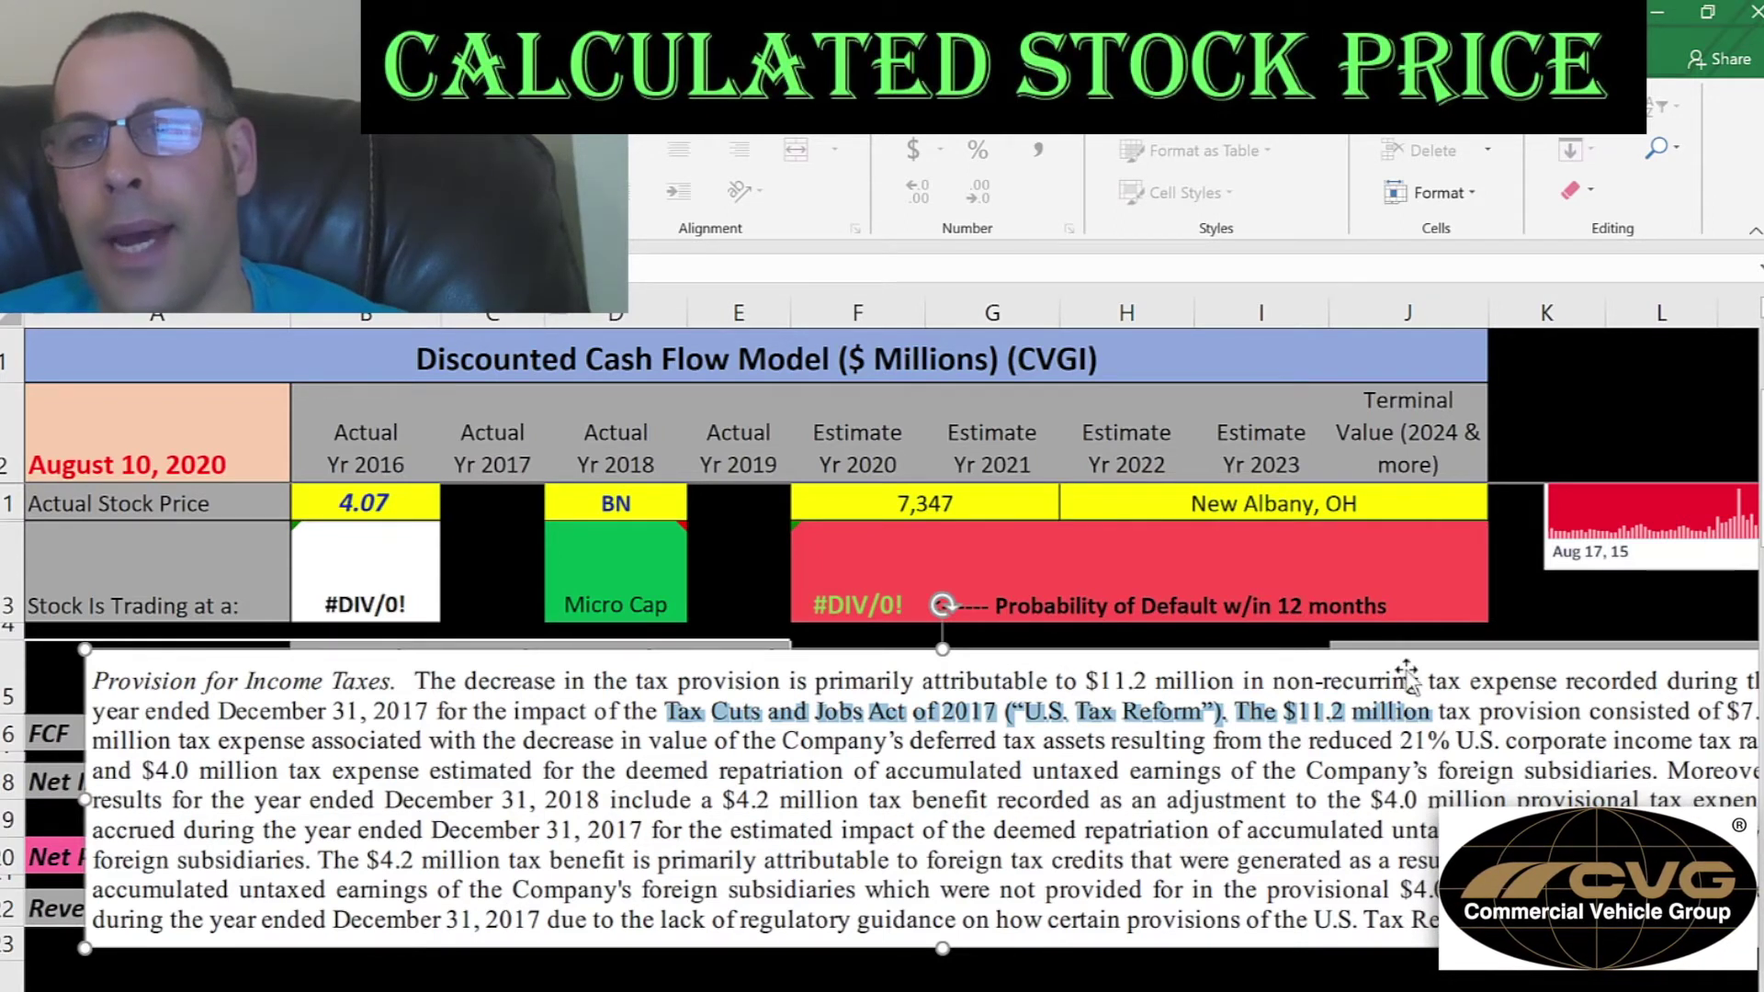
pyautogui.moveTo(260, 758); pyautogui.dragTo(1626, 763)
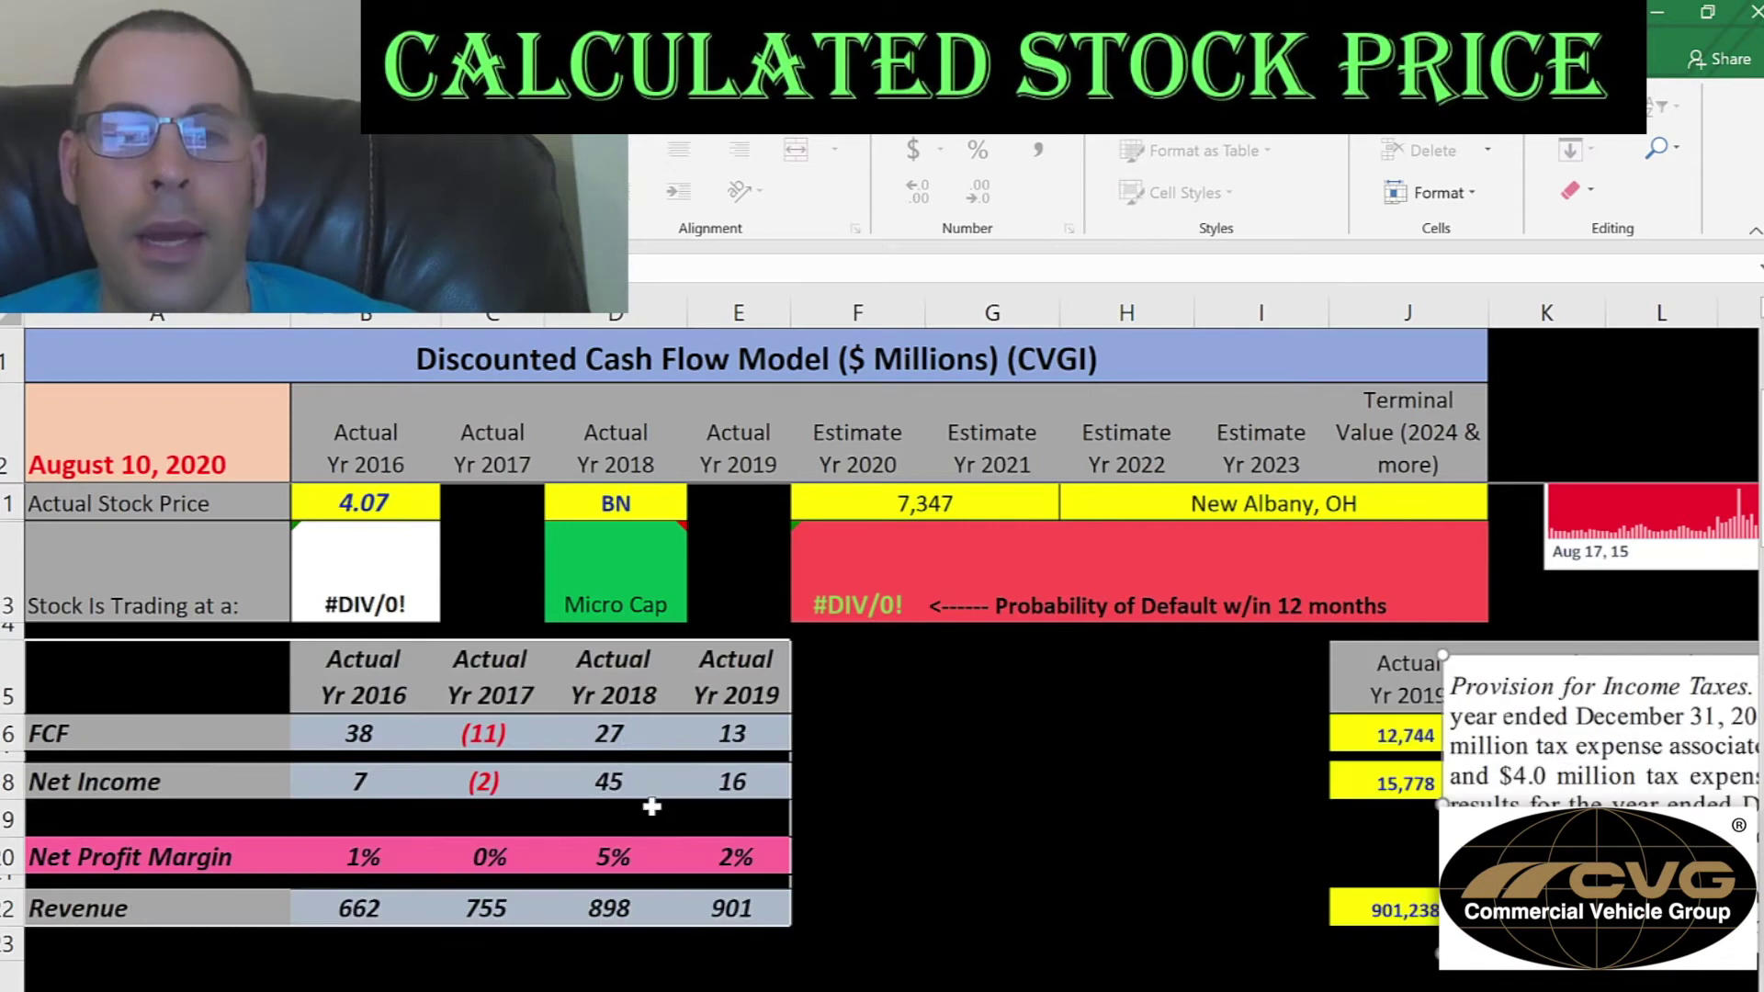
# - Bring the tax excerpt over the historical table to read it against 2017 net income, and return it to the side
pyautogui.click(487, 781)
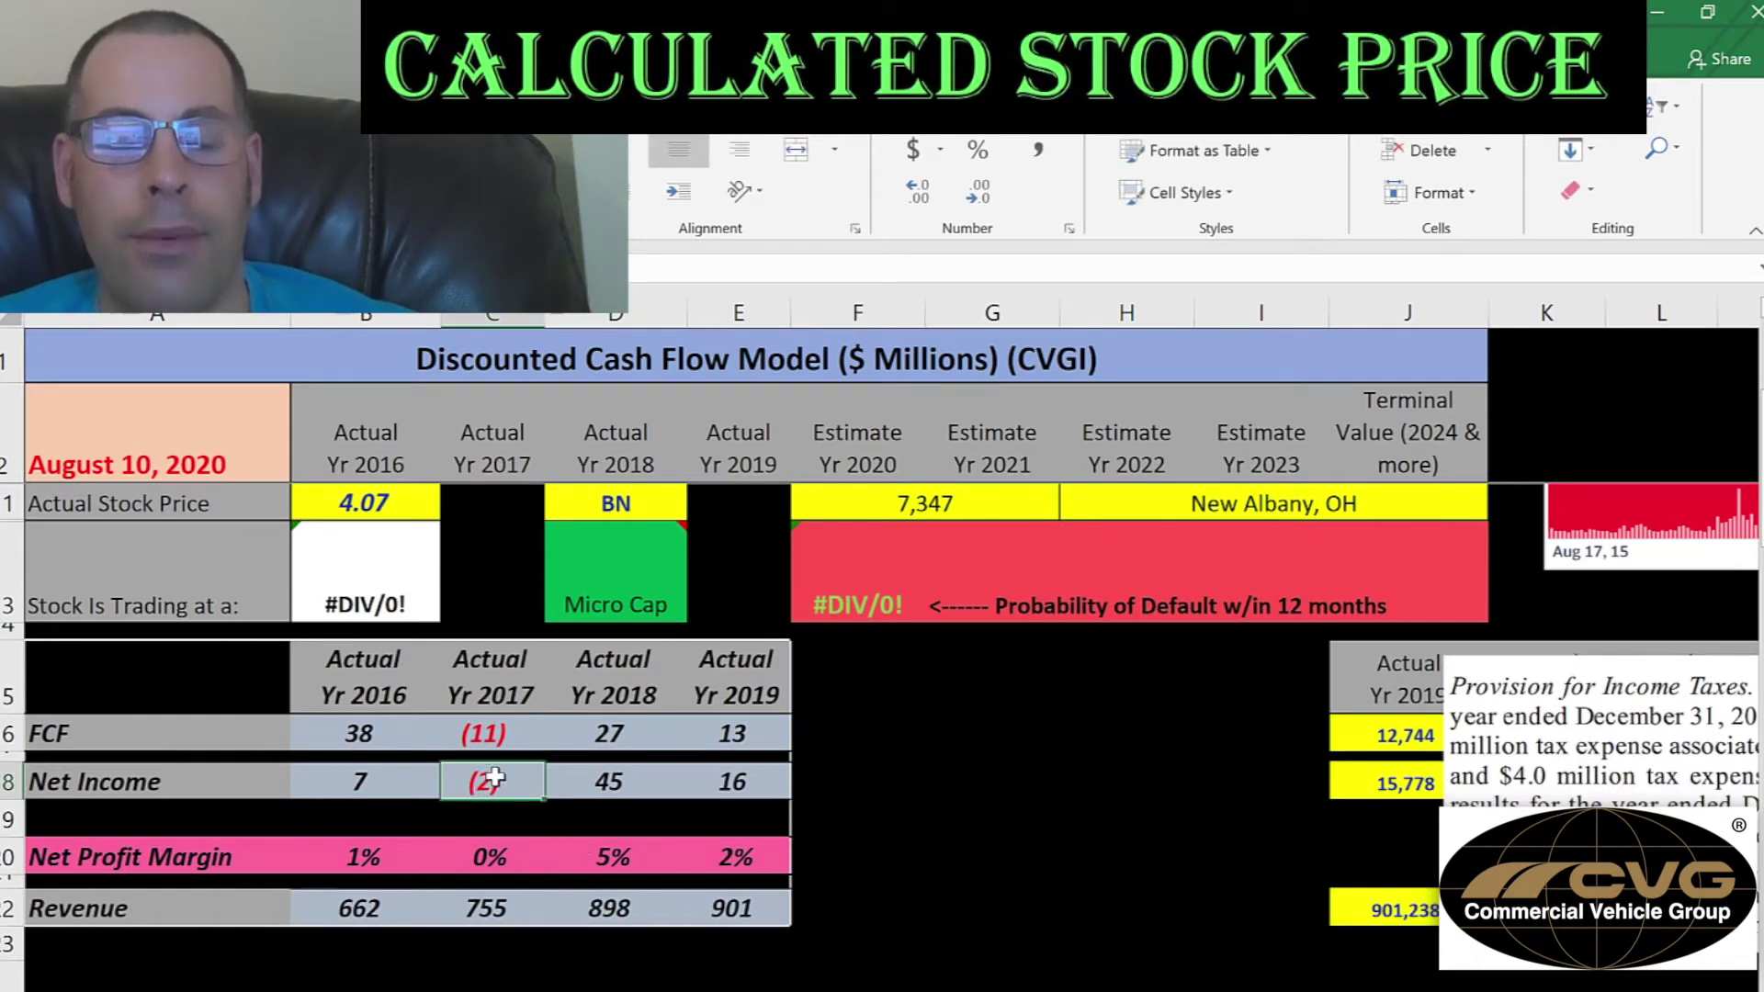
pyautogui.moveTo(1541, 785); pyautogui.dragTo(589, 732)
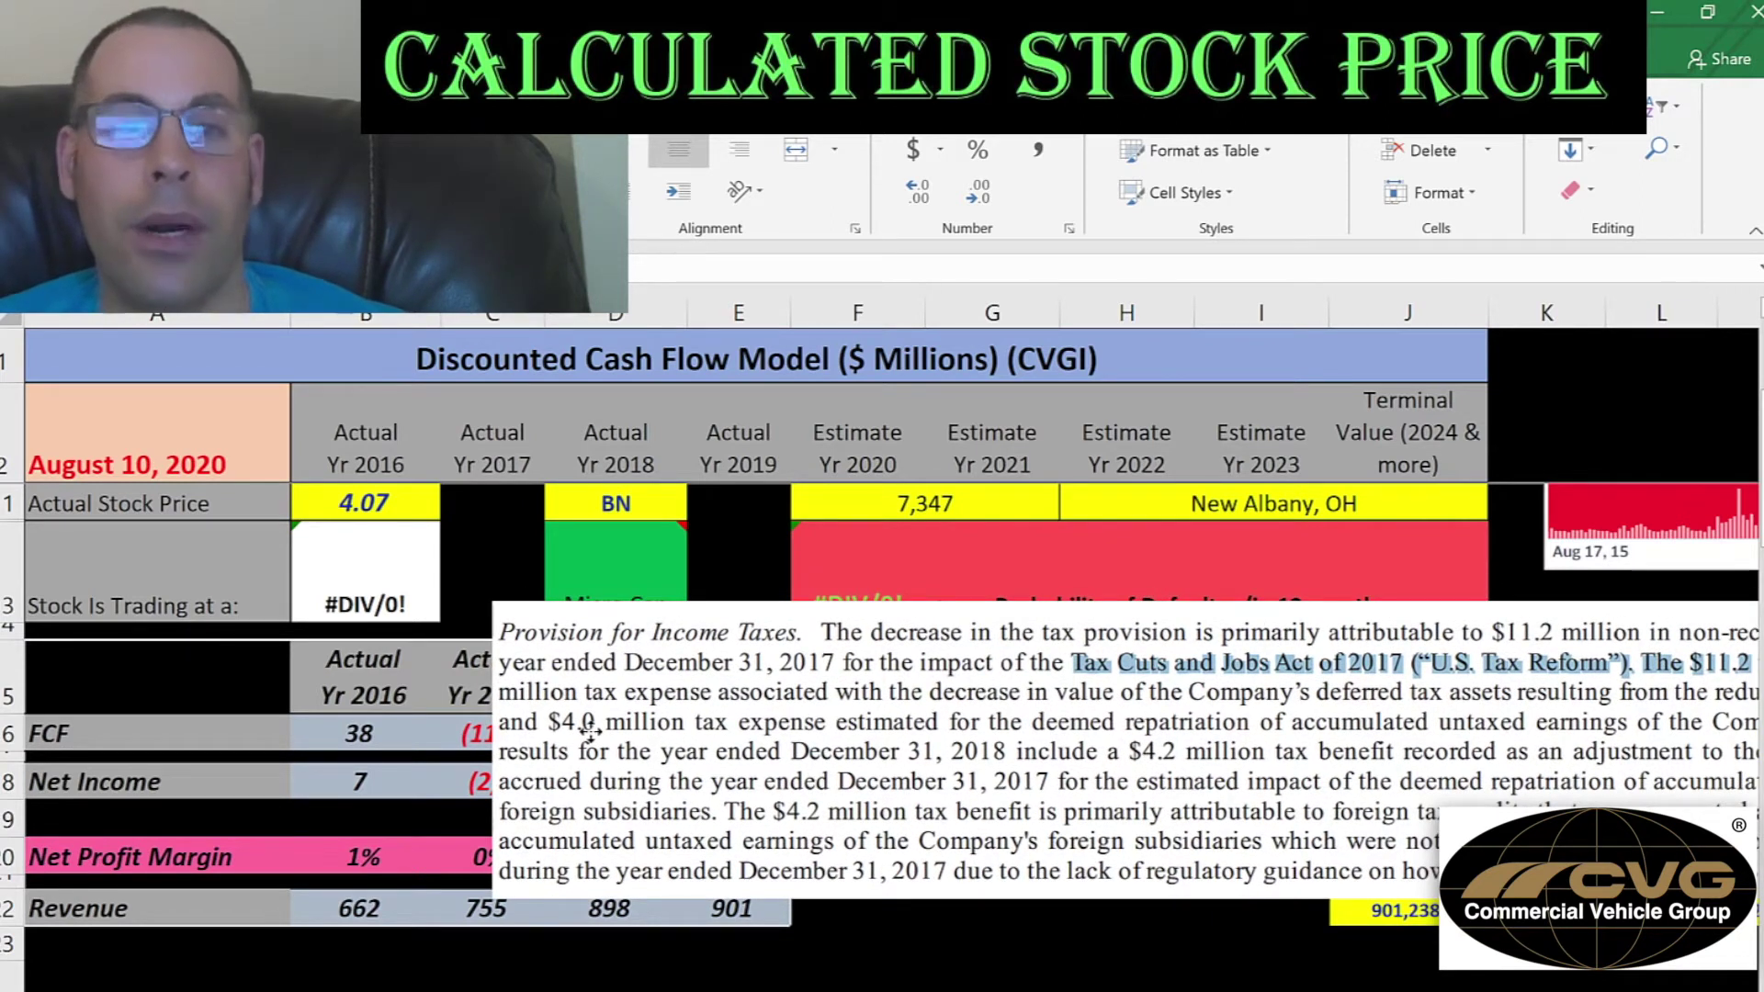
pyautogui.hotkey('ctrl', 'z')
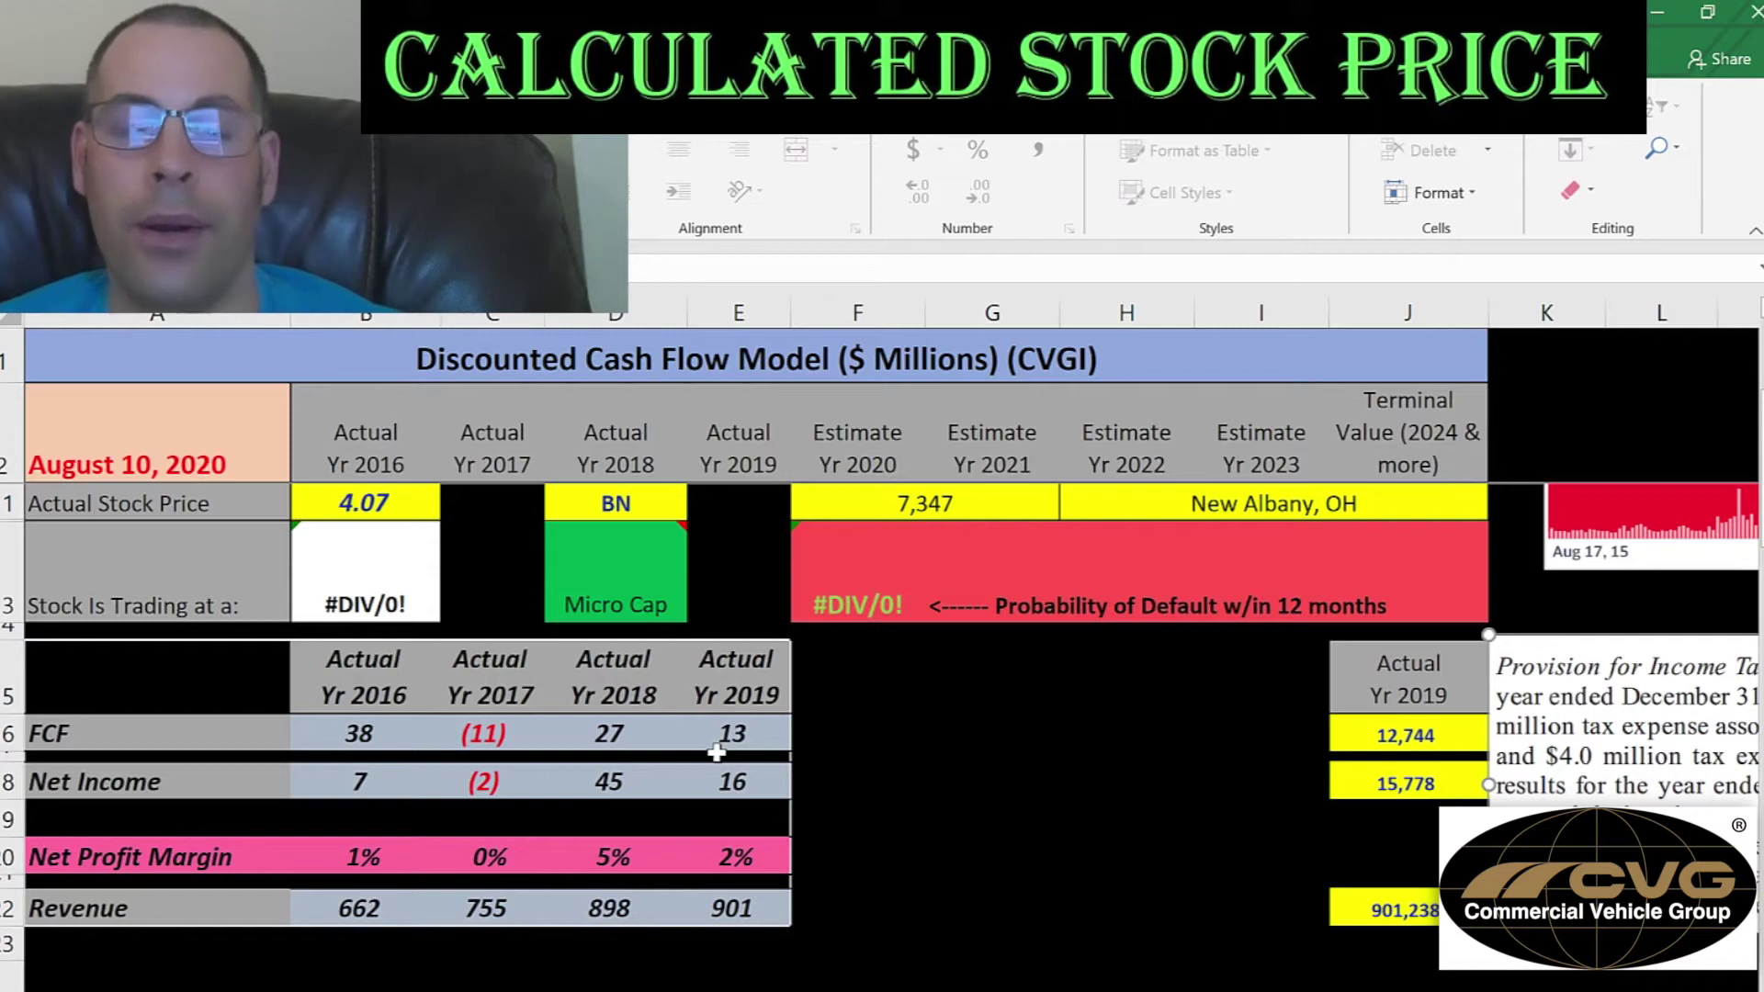
# - Copy the 2019 interest expense of 16,855 from the income statement into the yellow Int Expense input cell
pyautogui.scroll(-3, 600, 797)
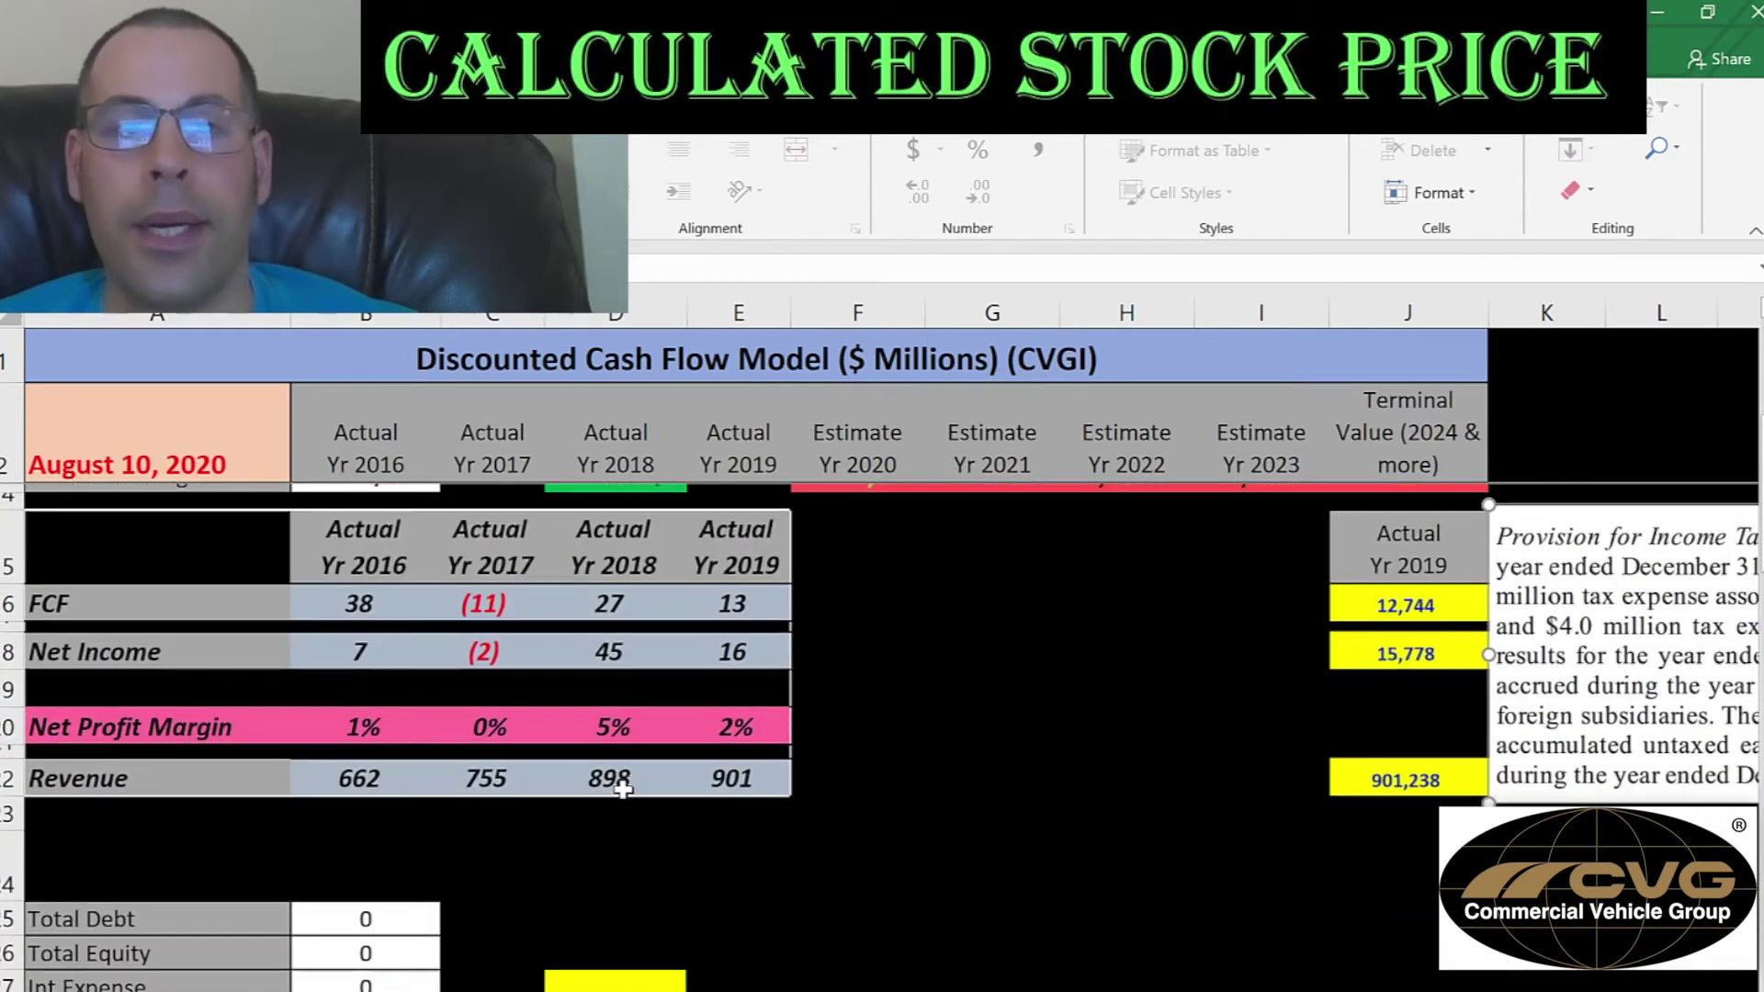
pyautogui.click(601, 766)
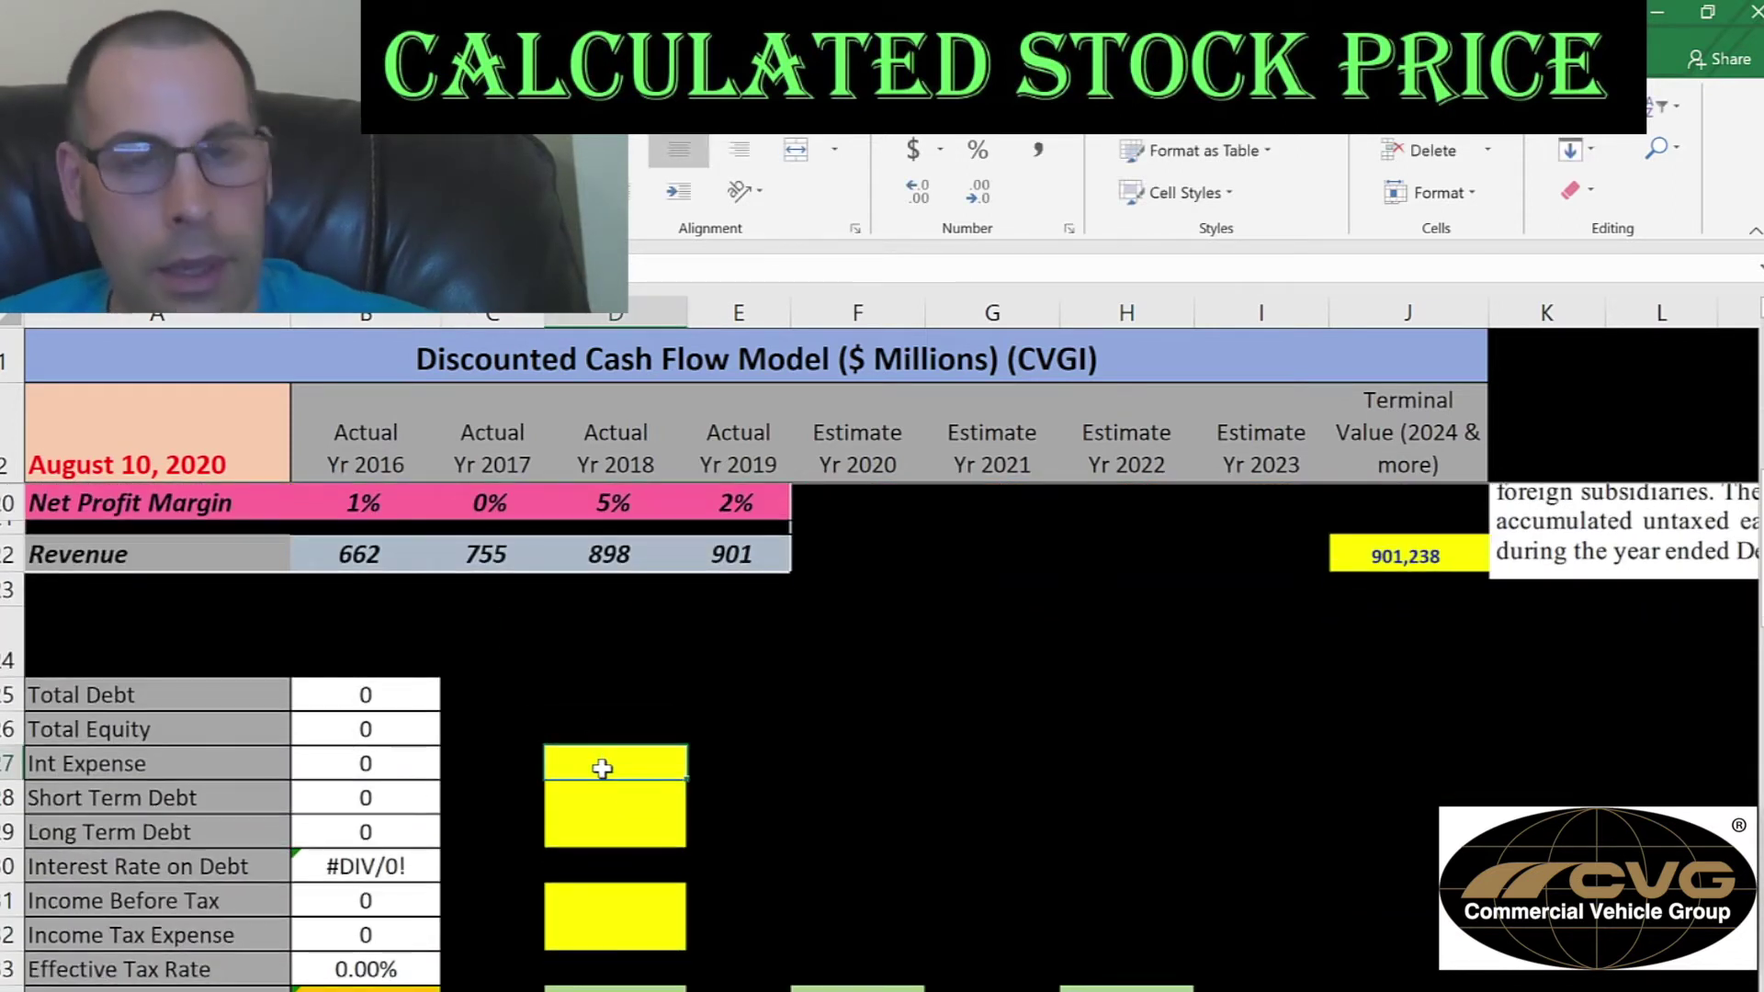
pyautogui.hotkey('alt', 'Tab')
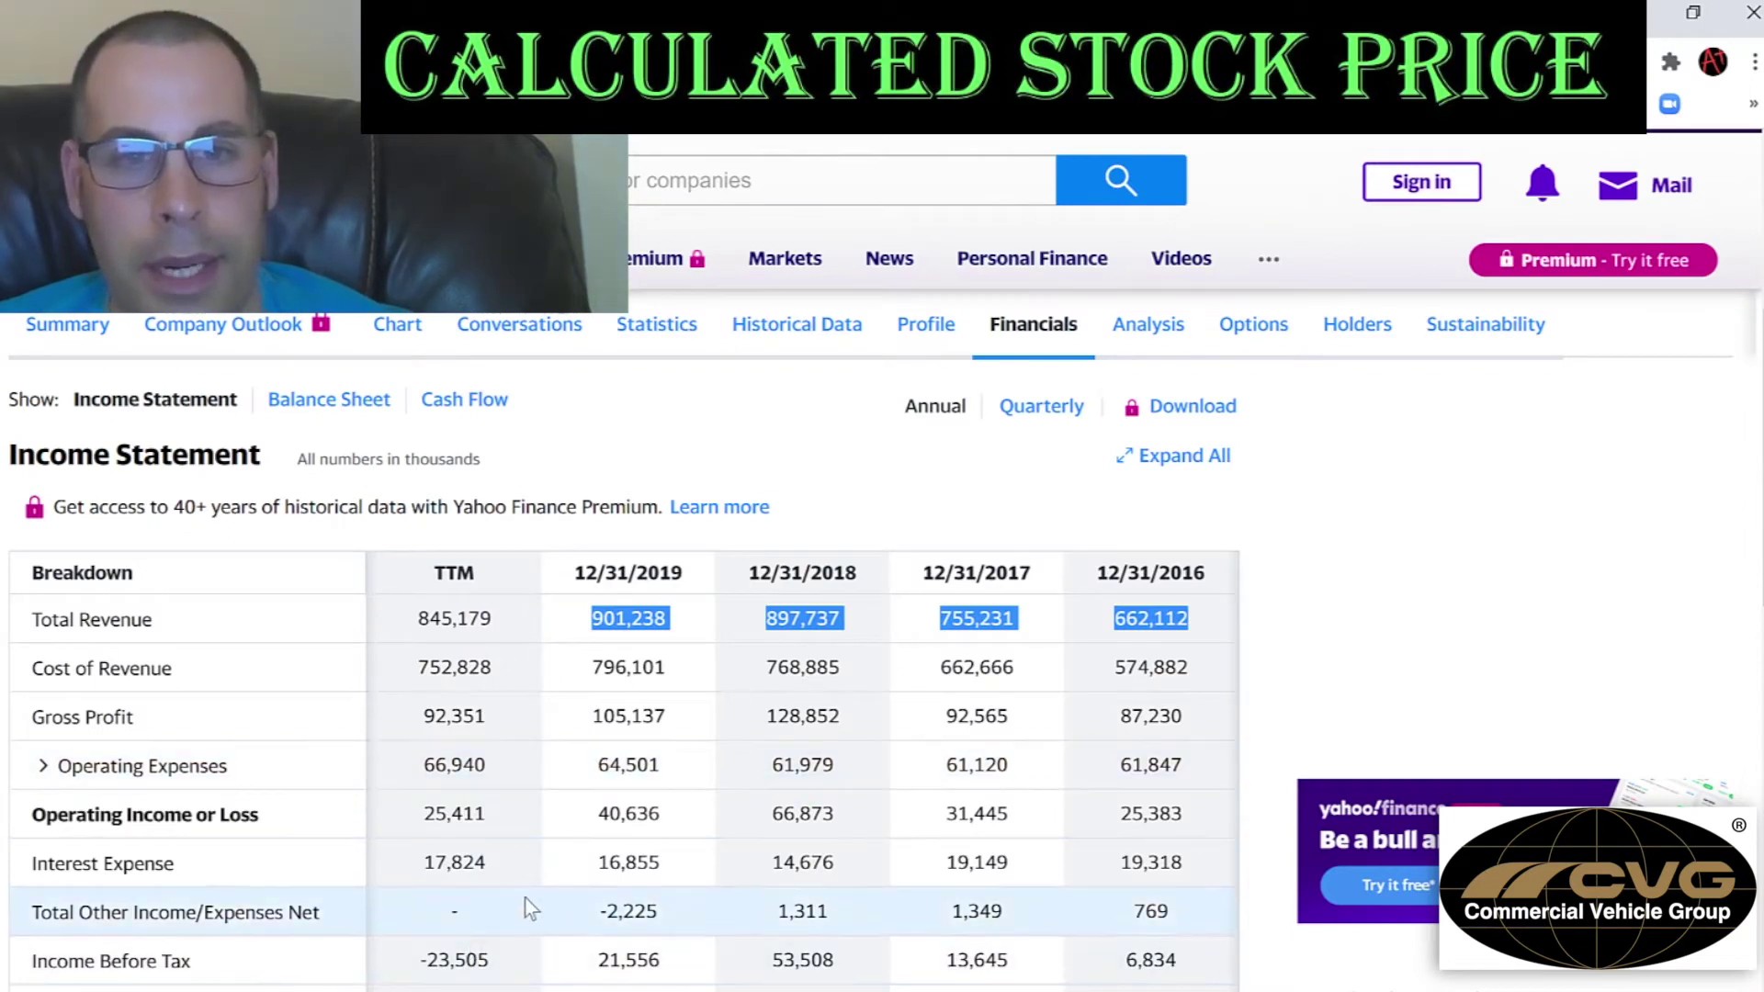
pyautogui.doubleClick(627, 860)
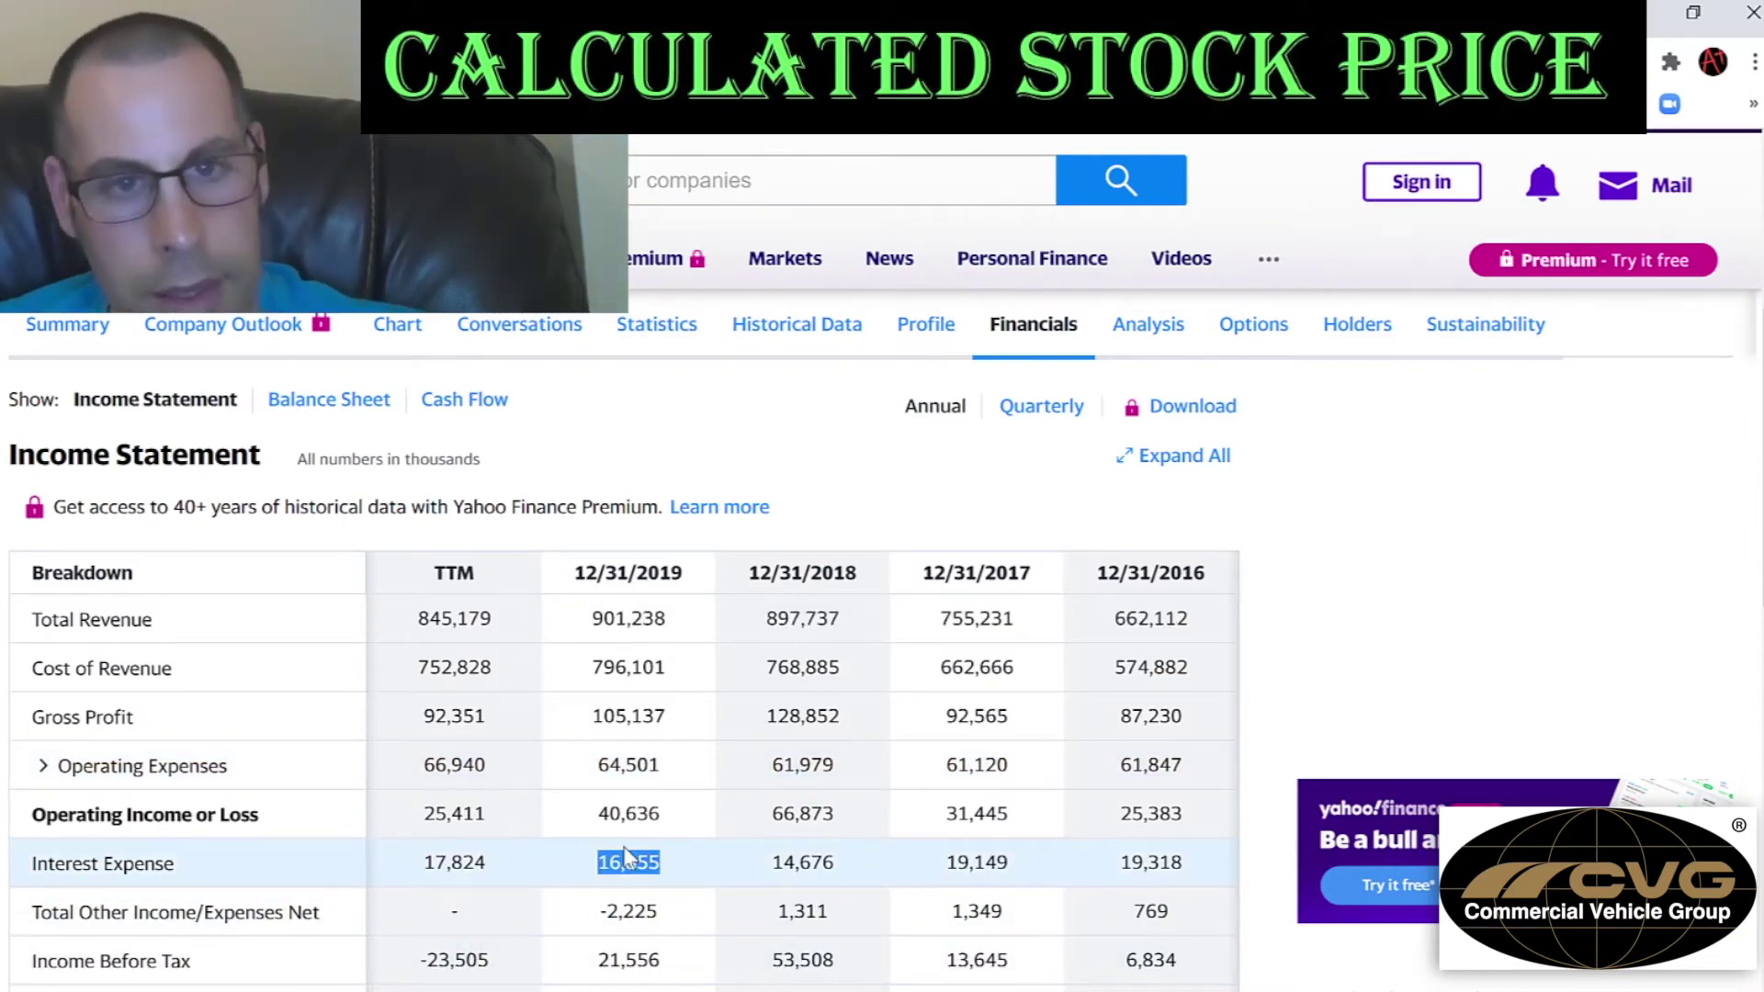
pyautogui.hotkey('ctrl', 'c')
pyautogui.hotkey('alt', 'Tab')
pyautogui.hotkey('ctrl', 'v')
pyautogui.press('Return')
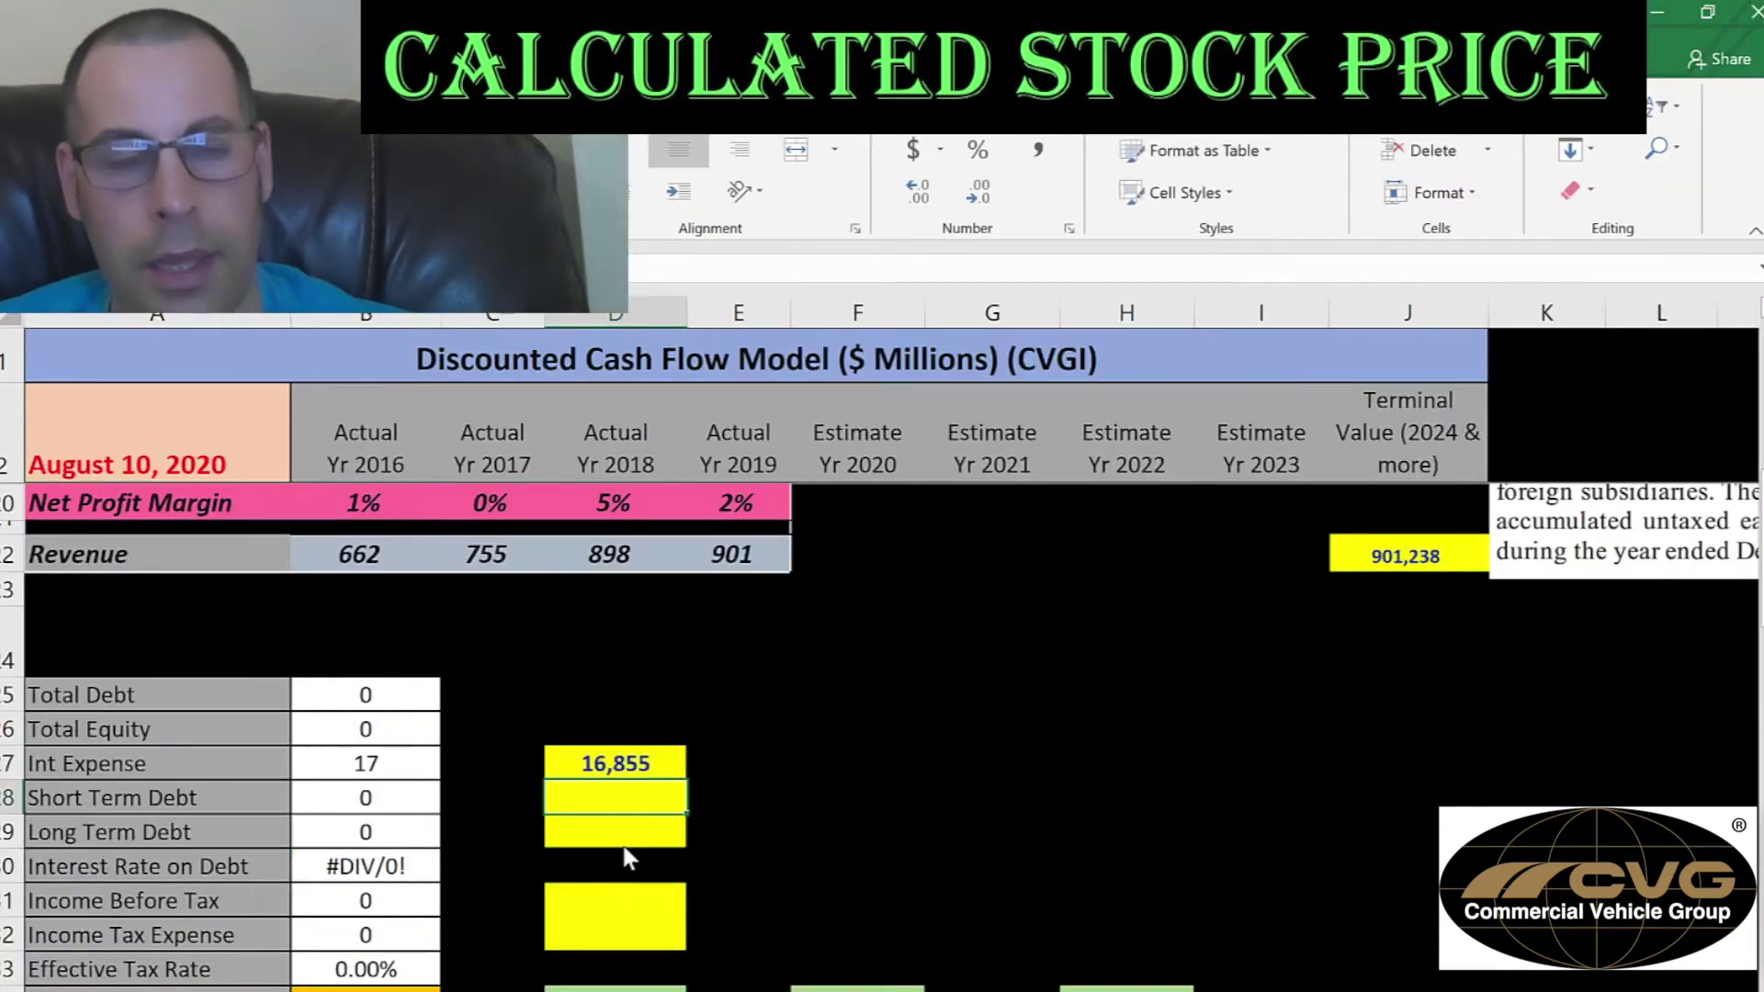
# - Open CVGI's balance sheet on Yahoo Finance and expand the liabilities down to the current and non-current items
pyautogui.hotkey('alt', 'Tab')
pyautogui.scroll(2, 597, 847)
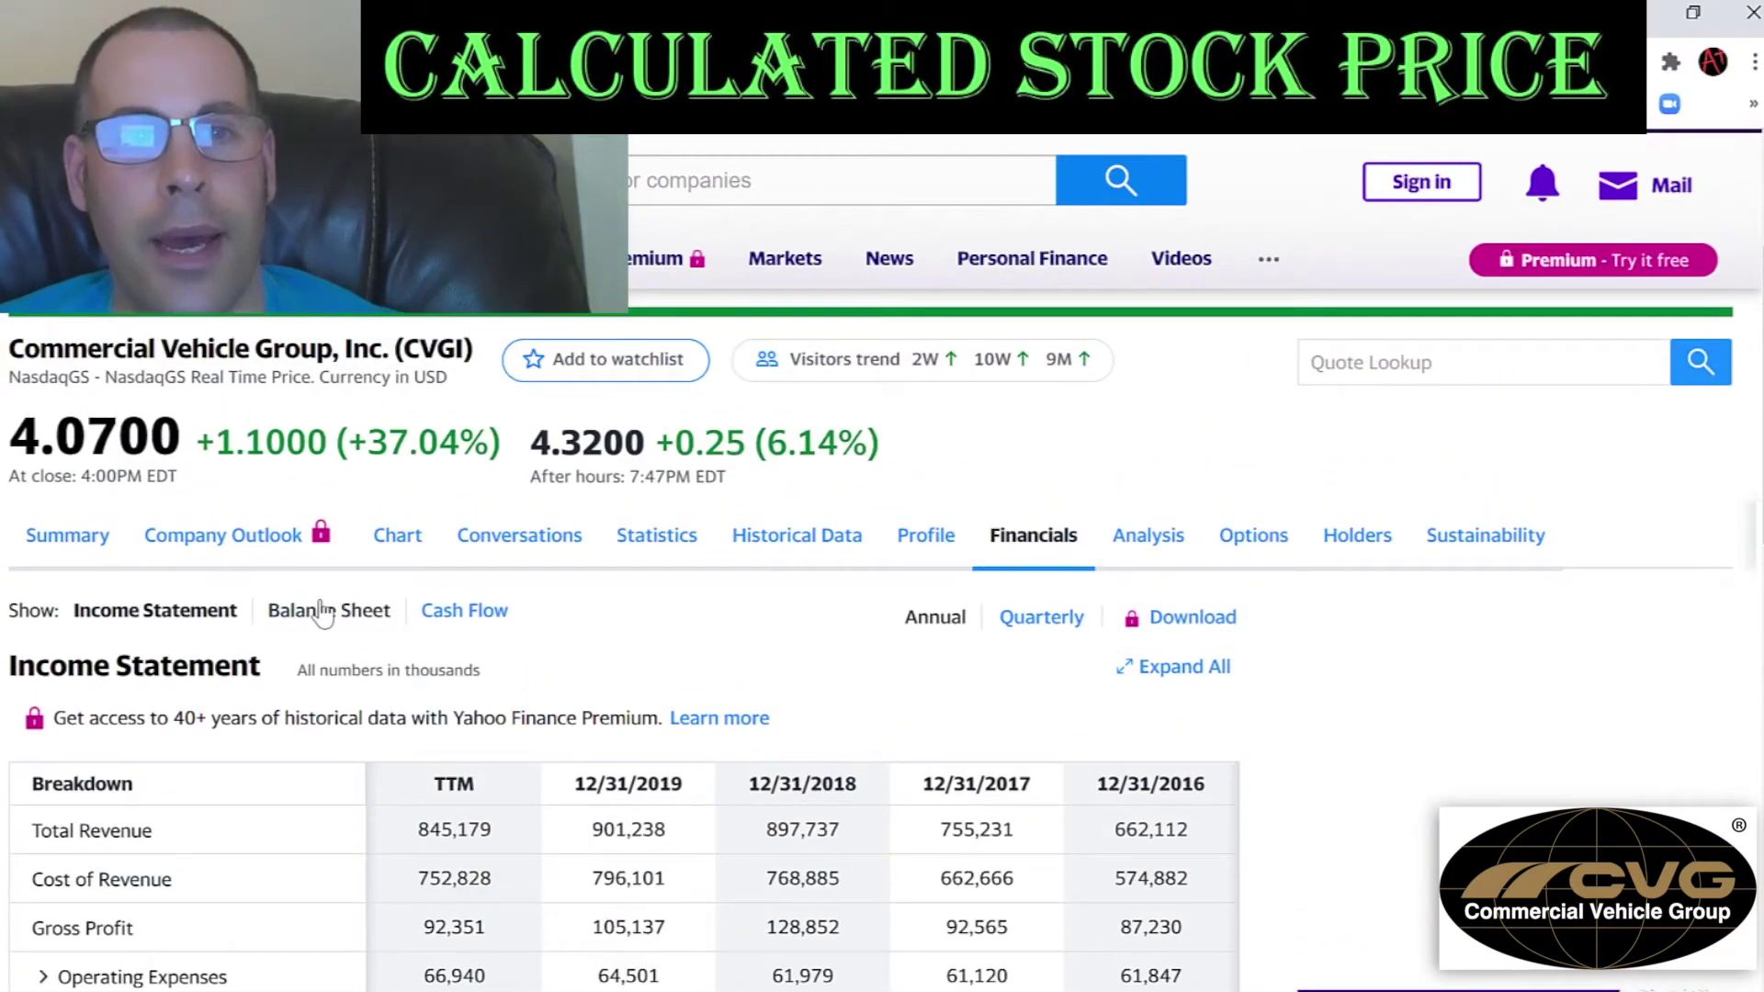
pyautogui.click(315, 612)
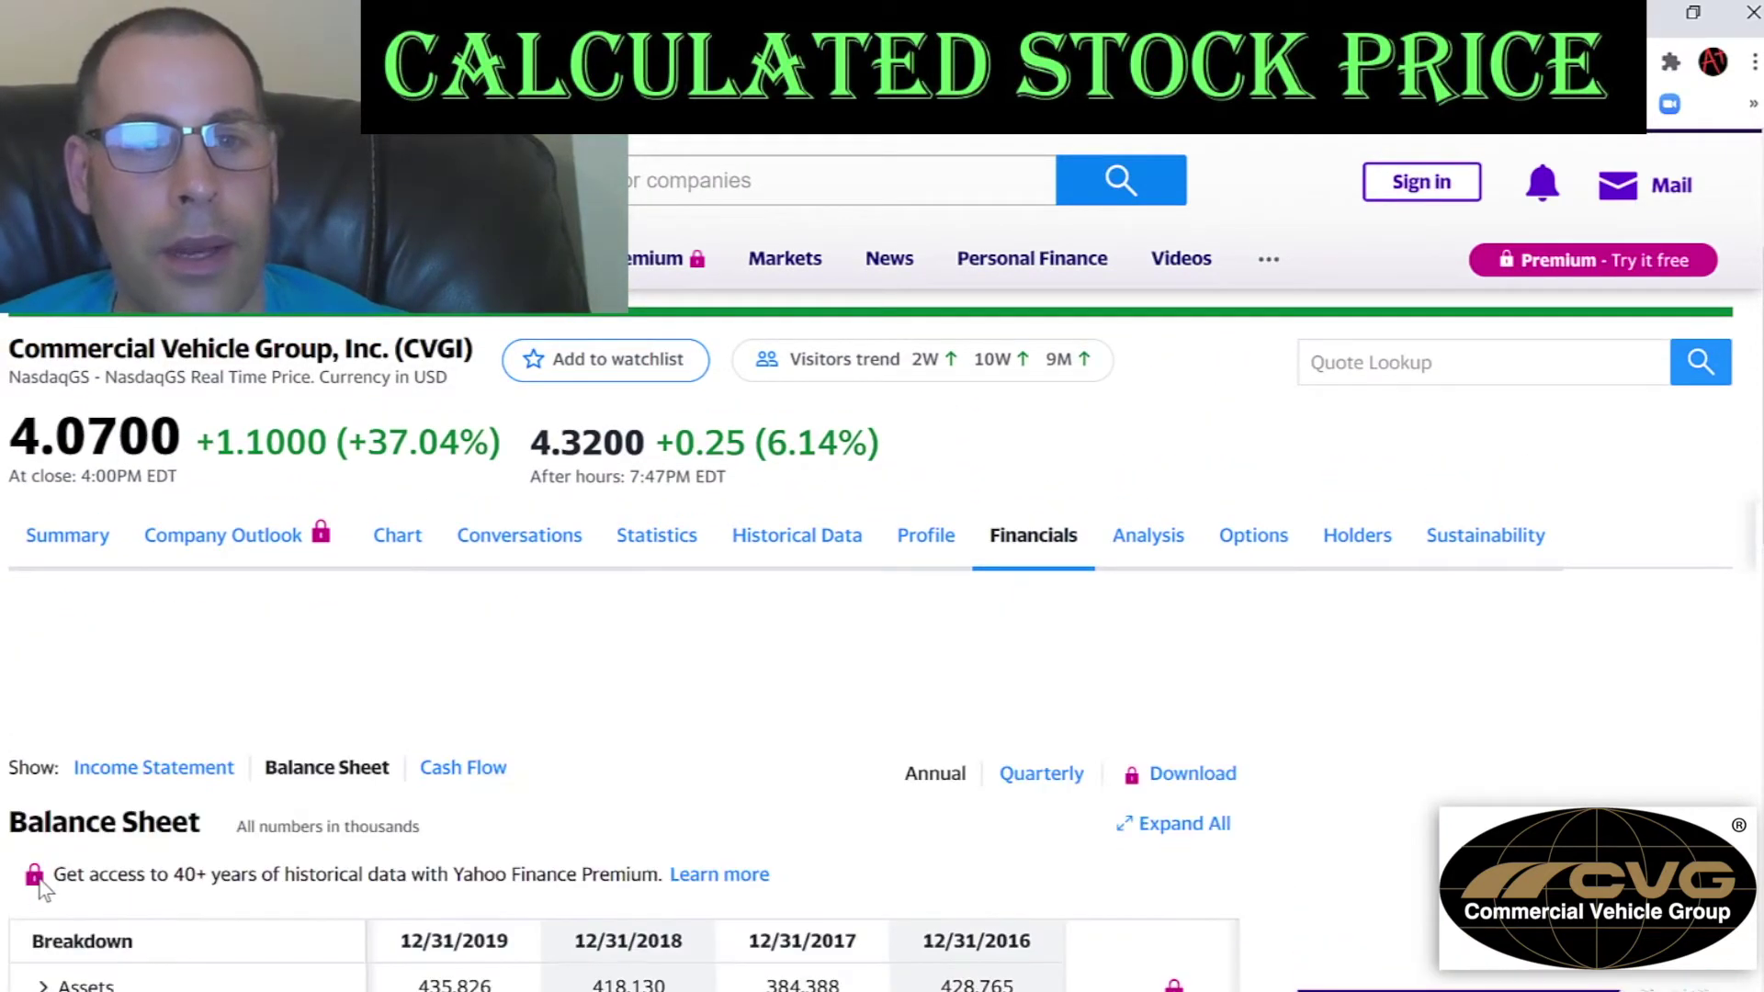
pyautogui.scroll(-3, 47, 932)
pyautogui.click(42, 770)
pyautogui.scroll(-4, 43, 680)
pyautogui.click(65, 425)
pyautogui.click(86, 523)
pyautogui.click(86, 474)
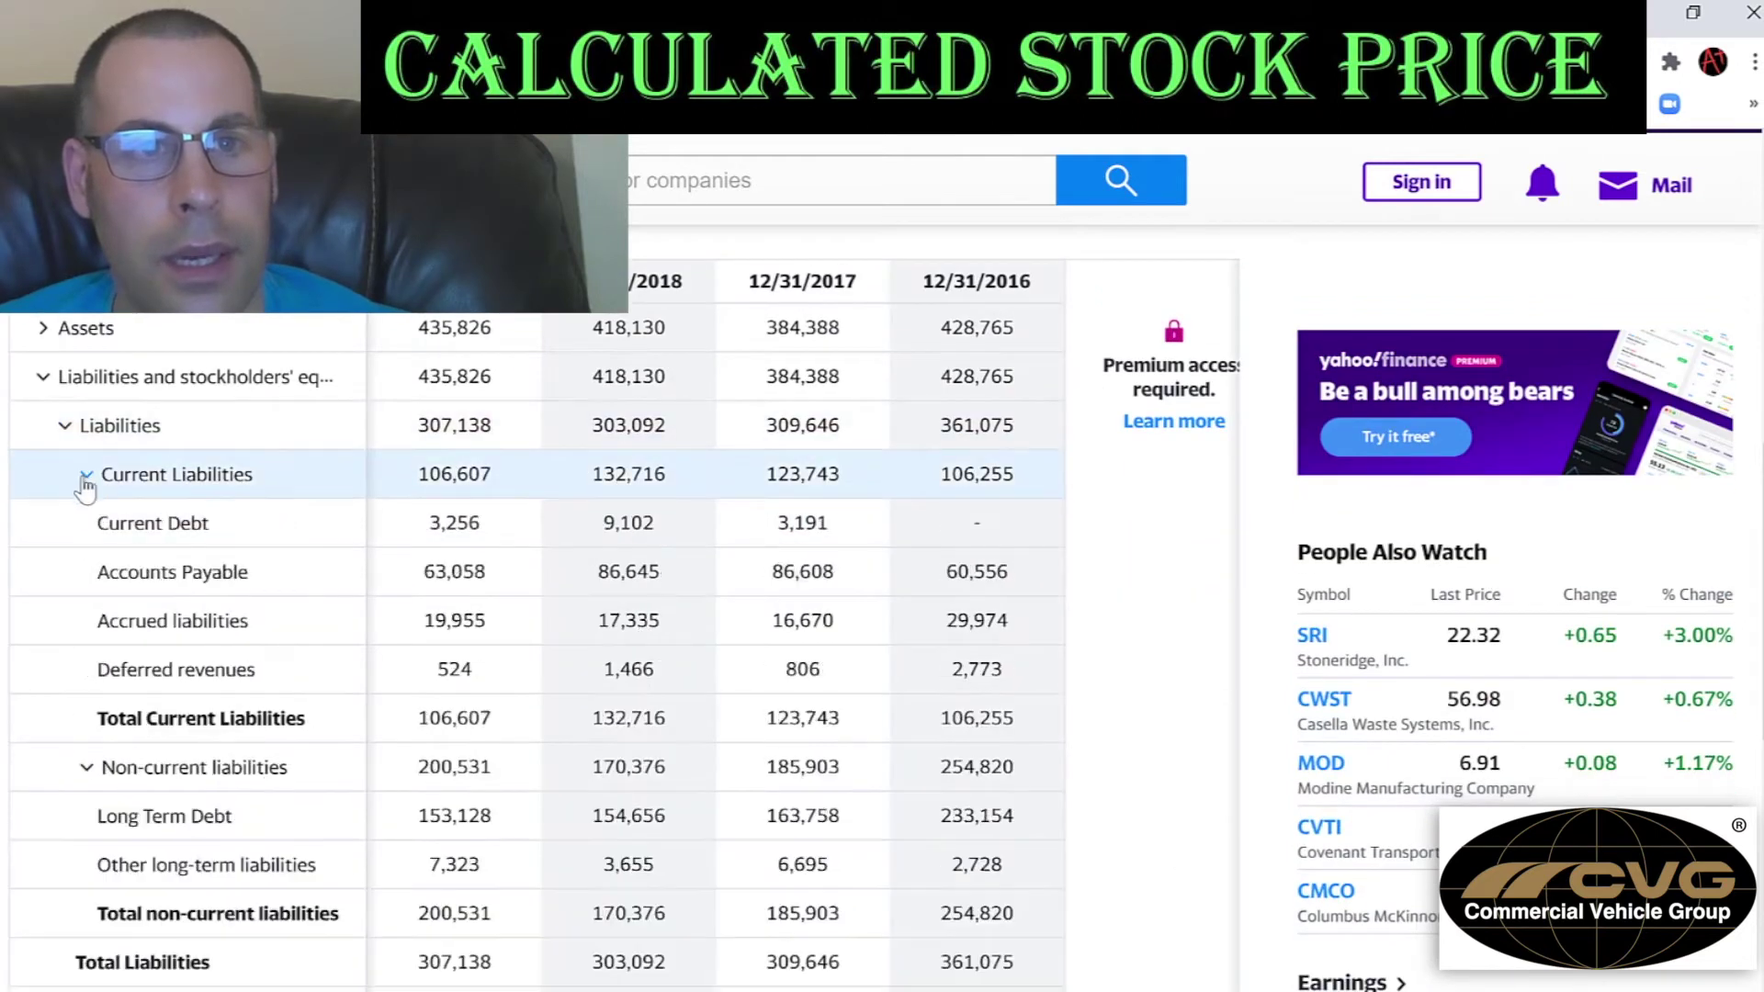
# - Copy the 2019 current debt of 3,256 and long-term debt of 153,128 from the balance sheet into the Short Term Debt and Long Term Debt input cells
pyautogui.doubleClick(447, 522)
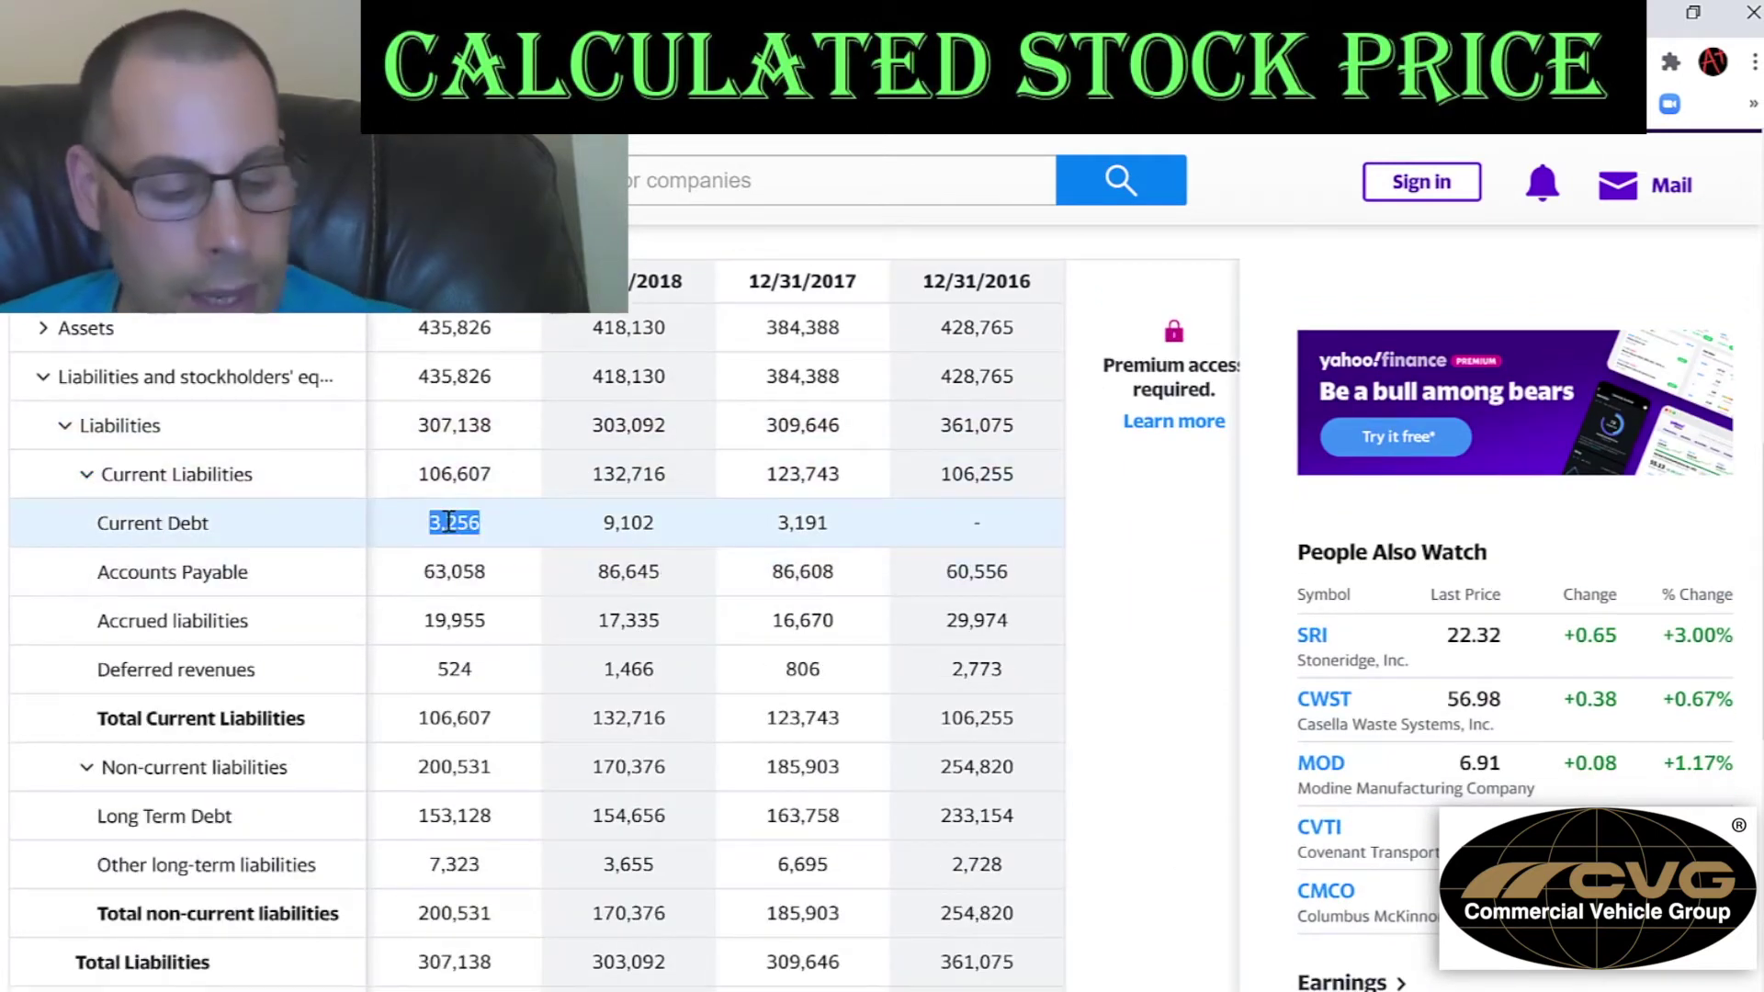
pyautogui.hotkey('alt', 'Tab')
pyautogui.hotkey('ctrl', 'v')
pyautogui.press('Return')
pyautogui.hotkey('alt', 'Tab')
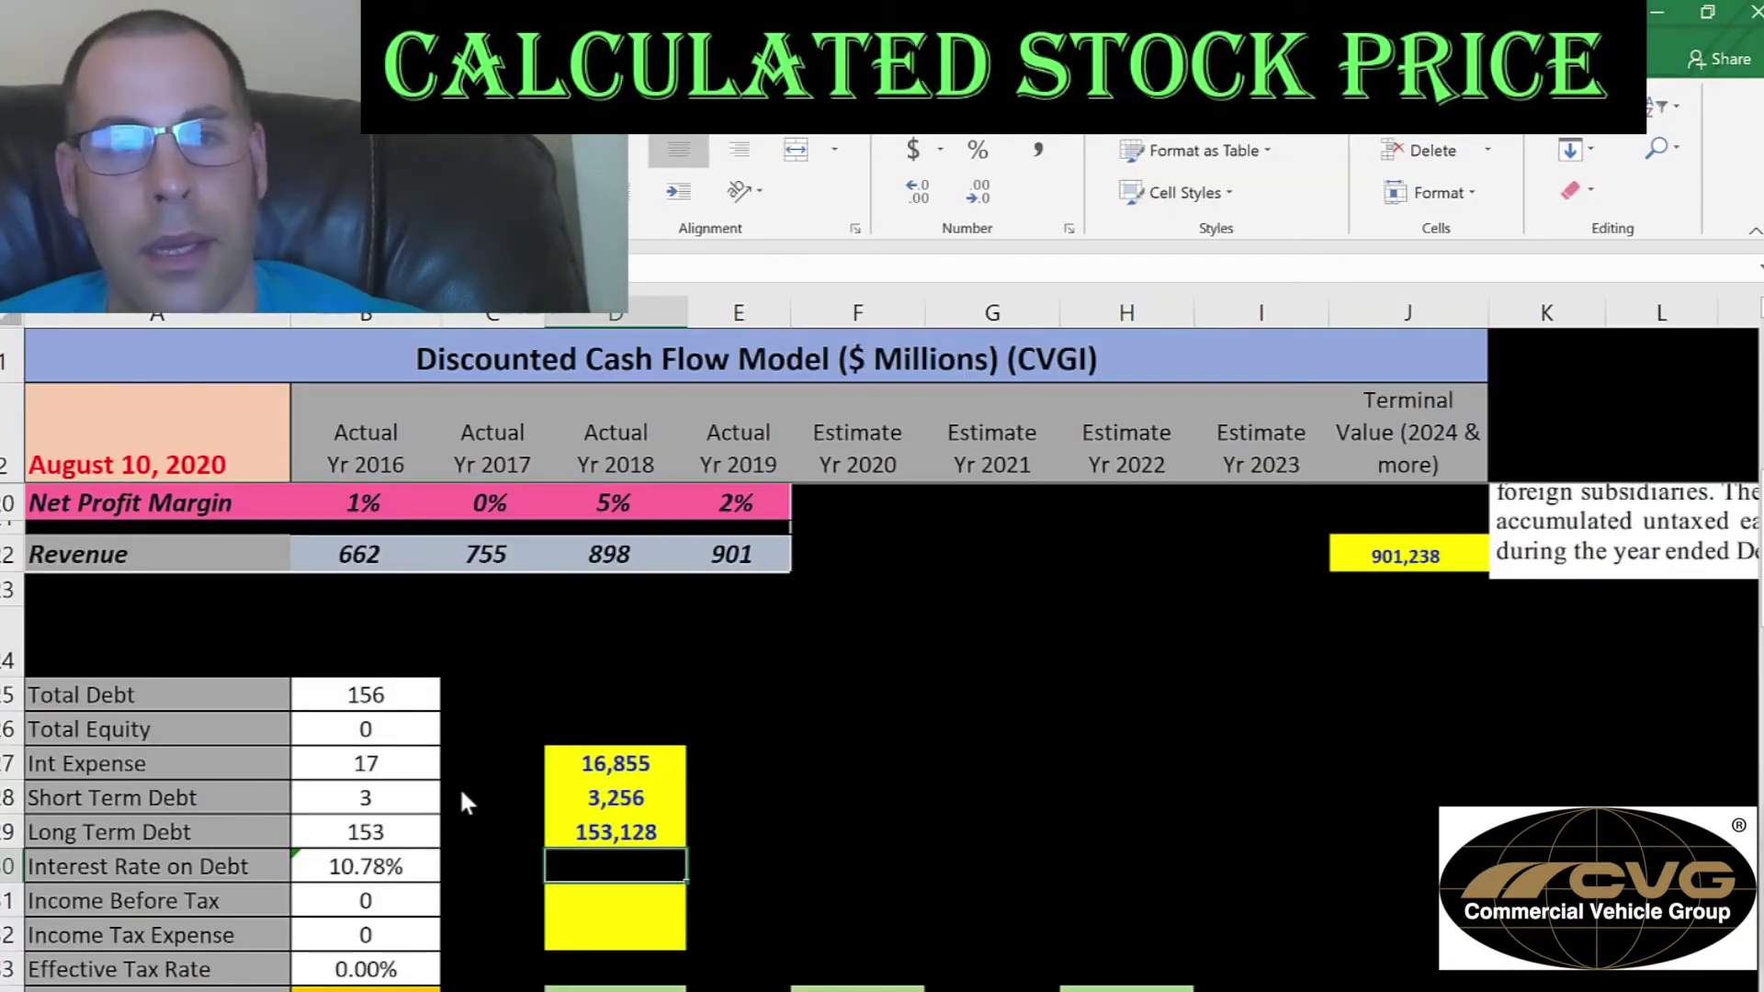
pyautogui.hotkey('alt', 'Tab')
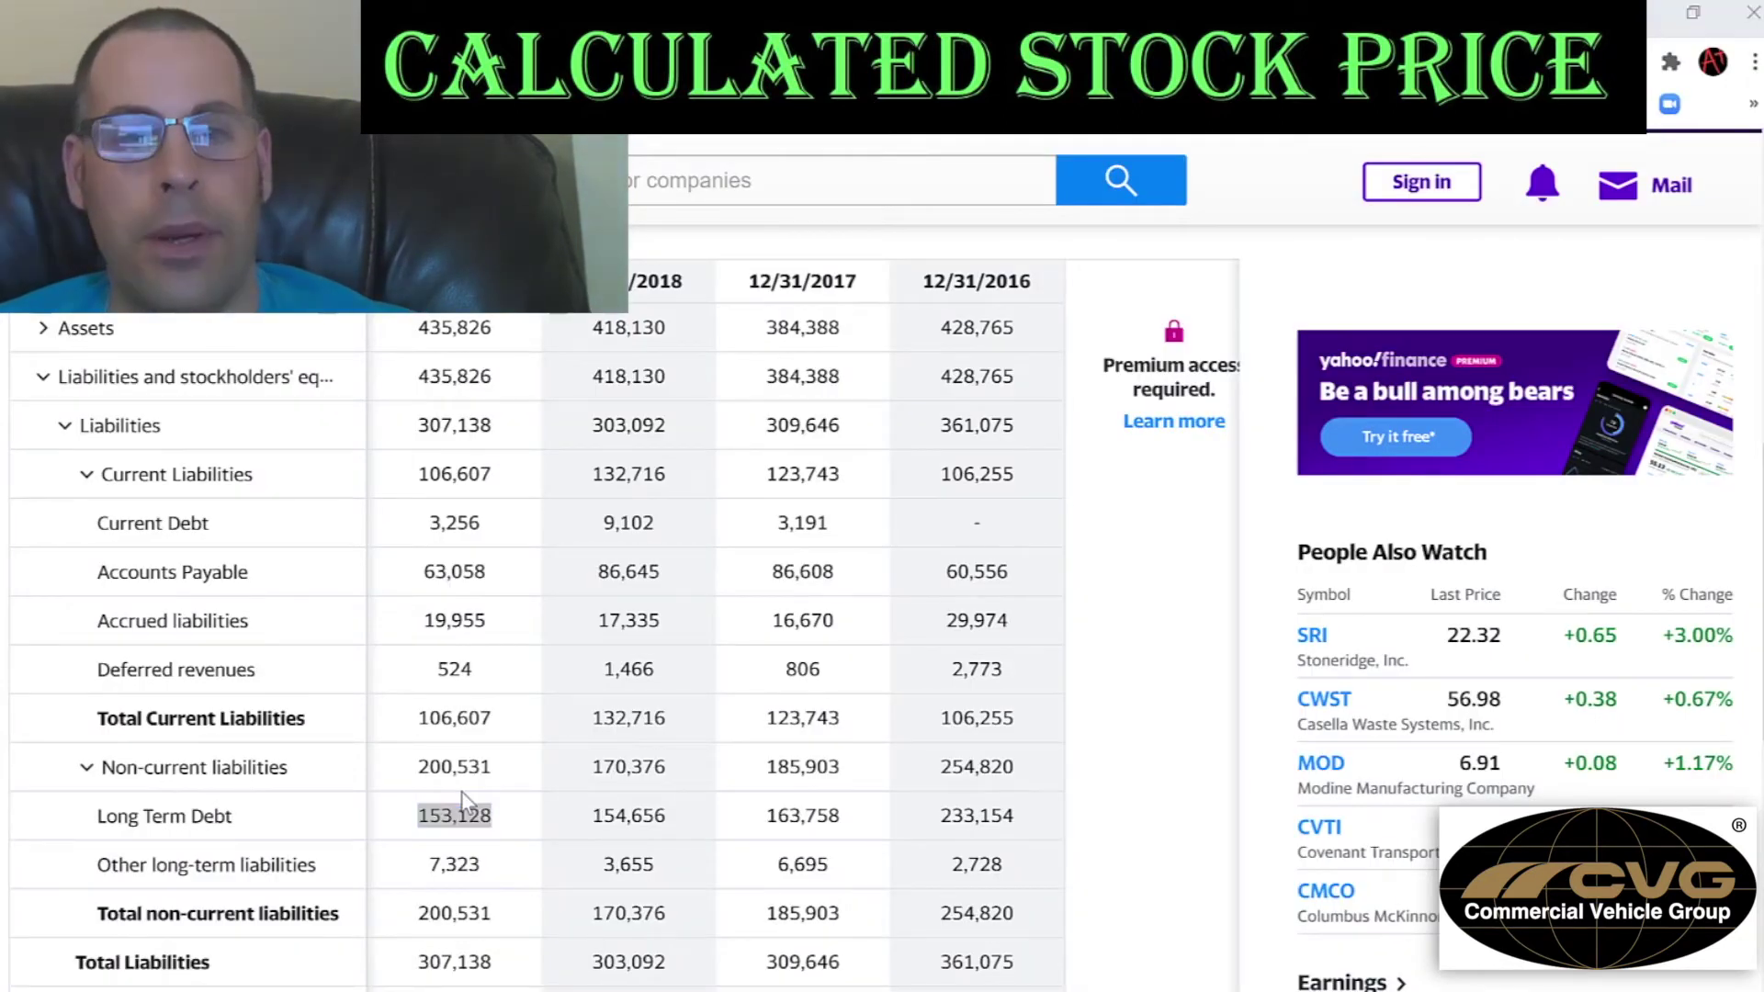
# - Copy the 2019 income before tax of 21,556 from the income statement into the yellow Income Before Tax input cell
pyautogui.hotkey('alt', 'Tab')
pyautogui.press('Down')
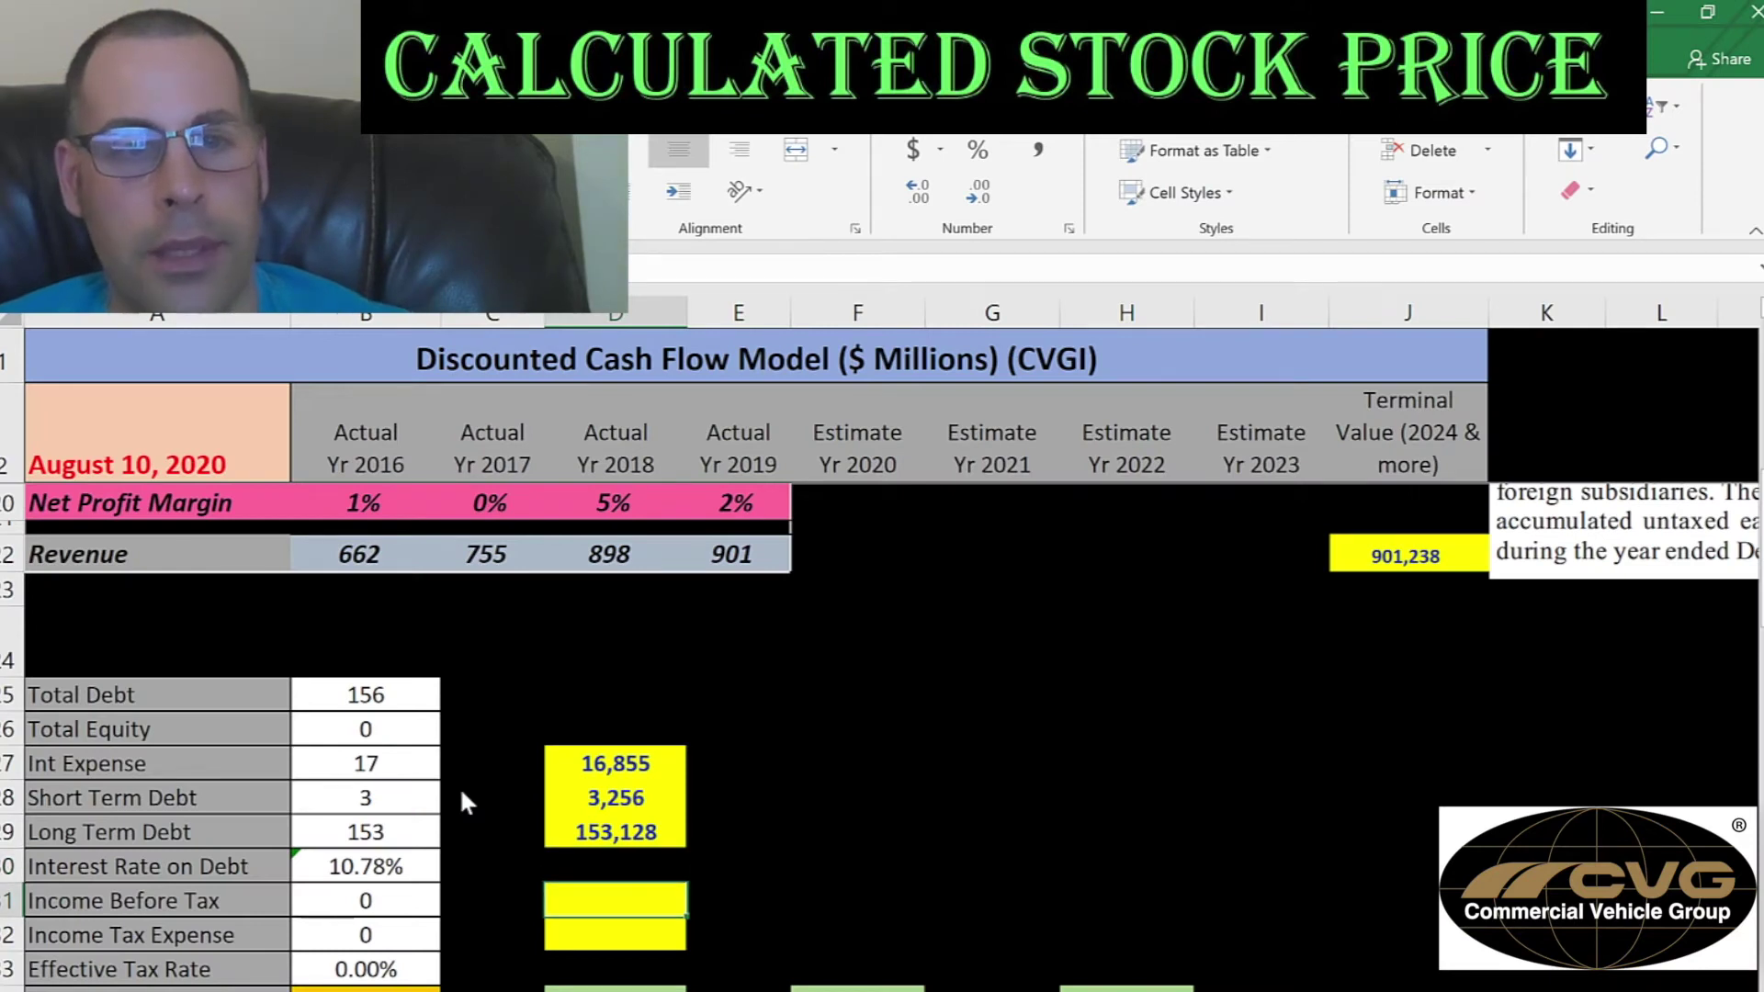
pyautogui.hotkey('alt', 'Tab')
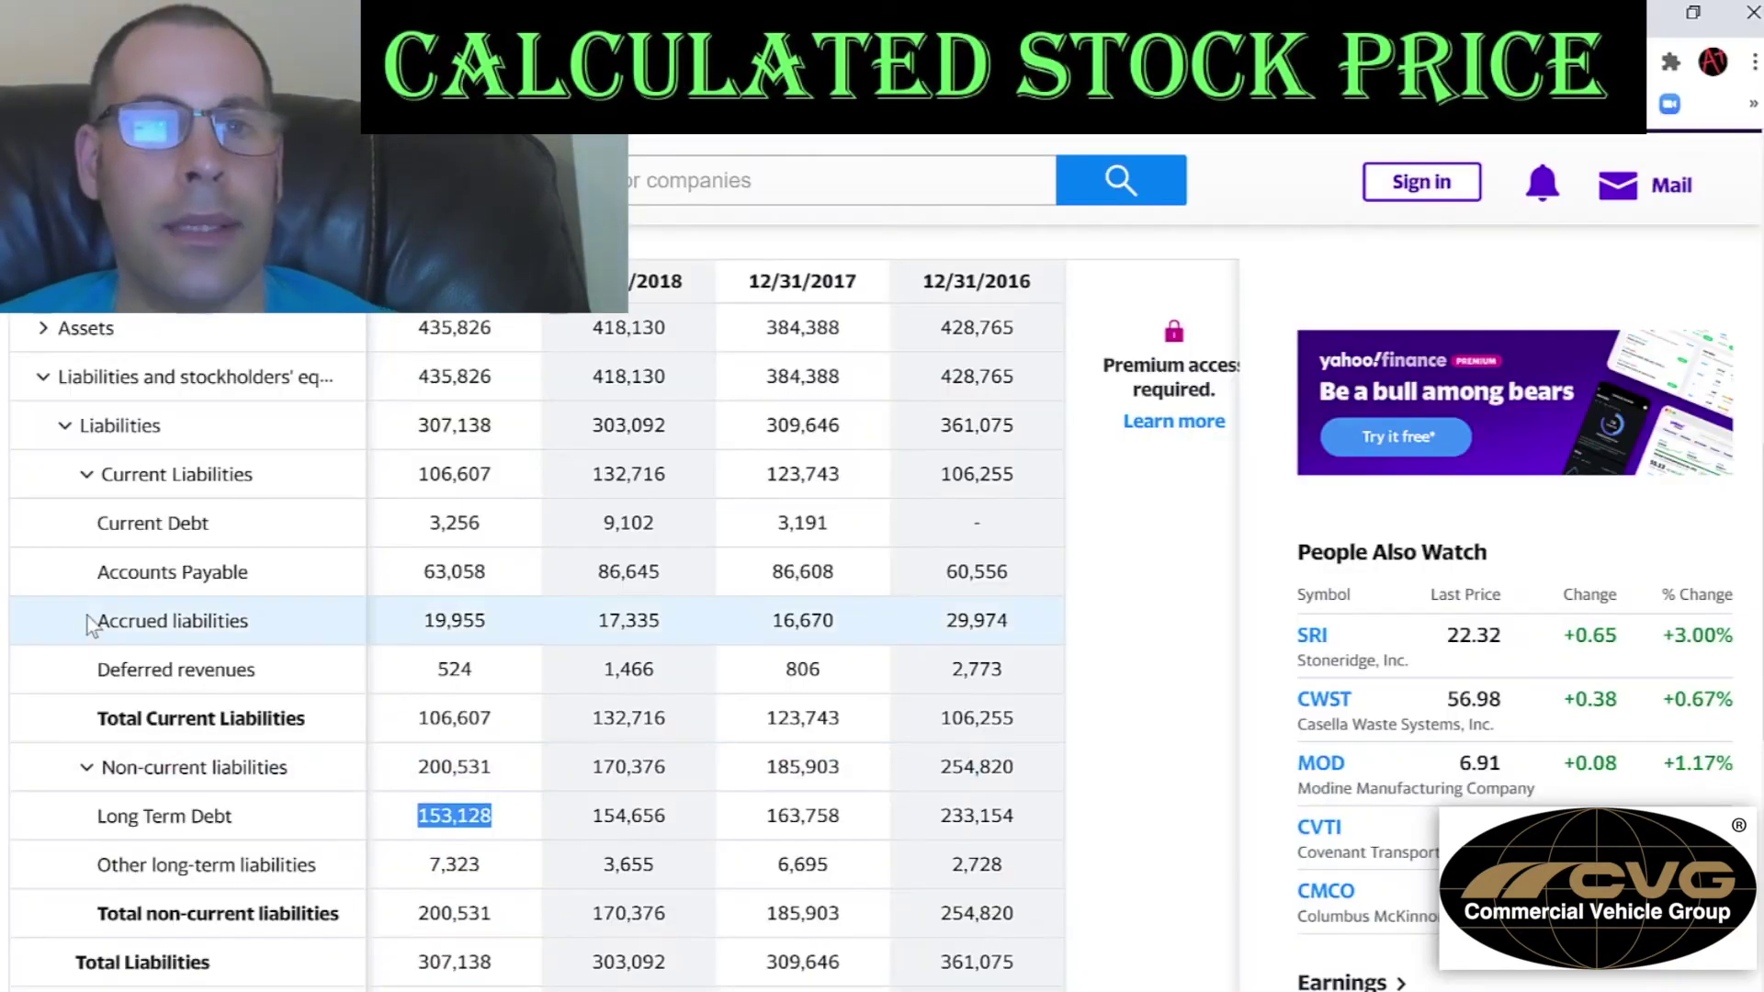
pyautogui.scroll(3, 122, 581)
pyautogui.click(145, 506)
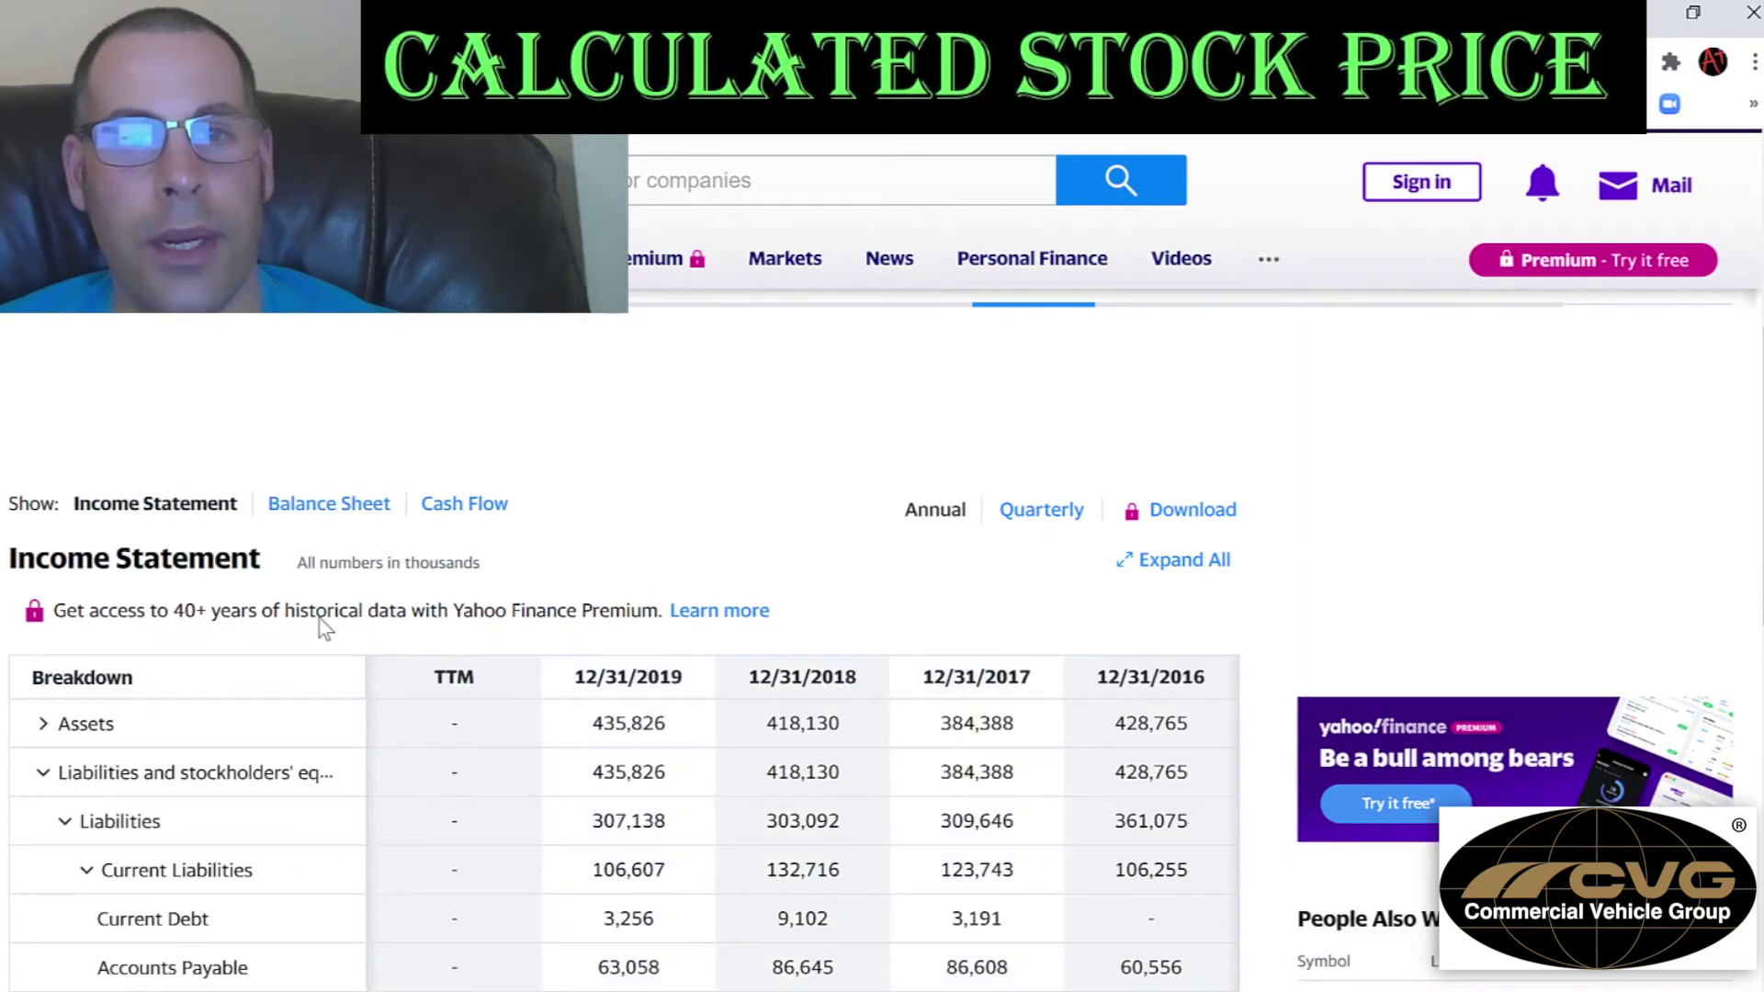
pyautogui.scroll(-1, 453, 701)
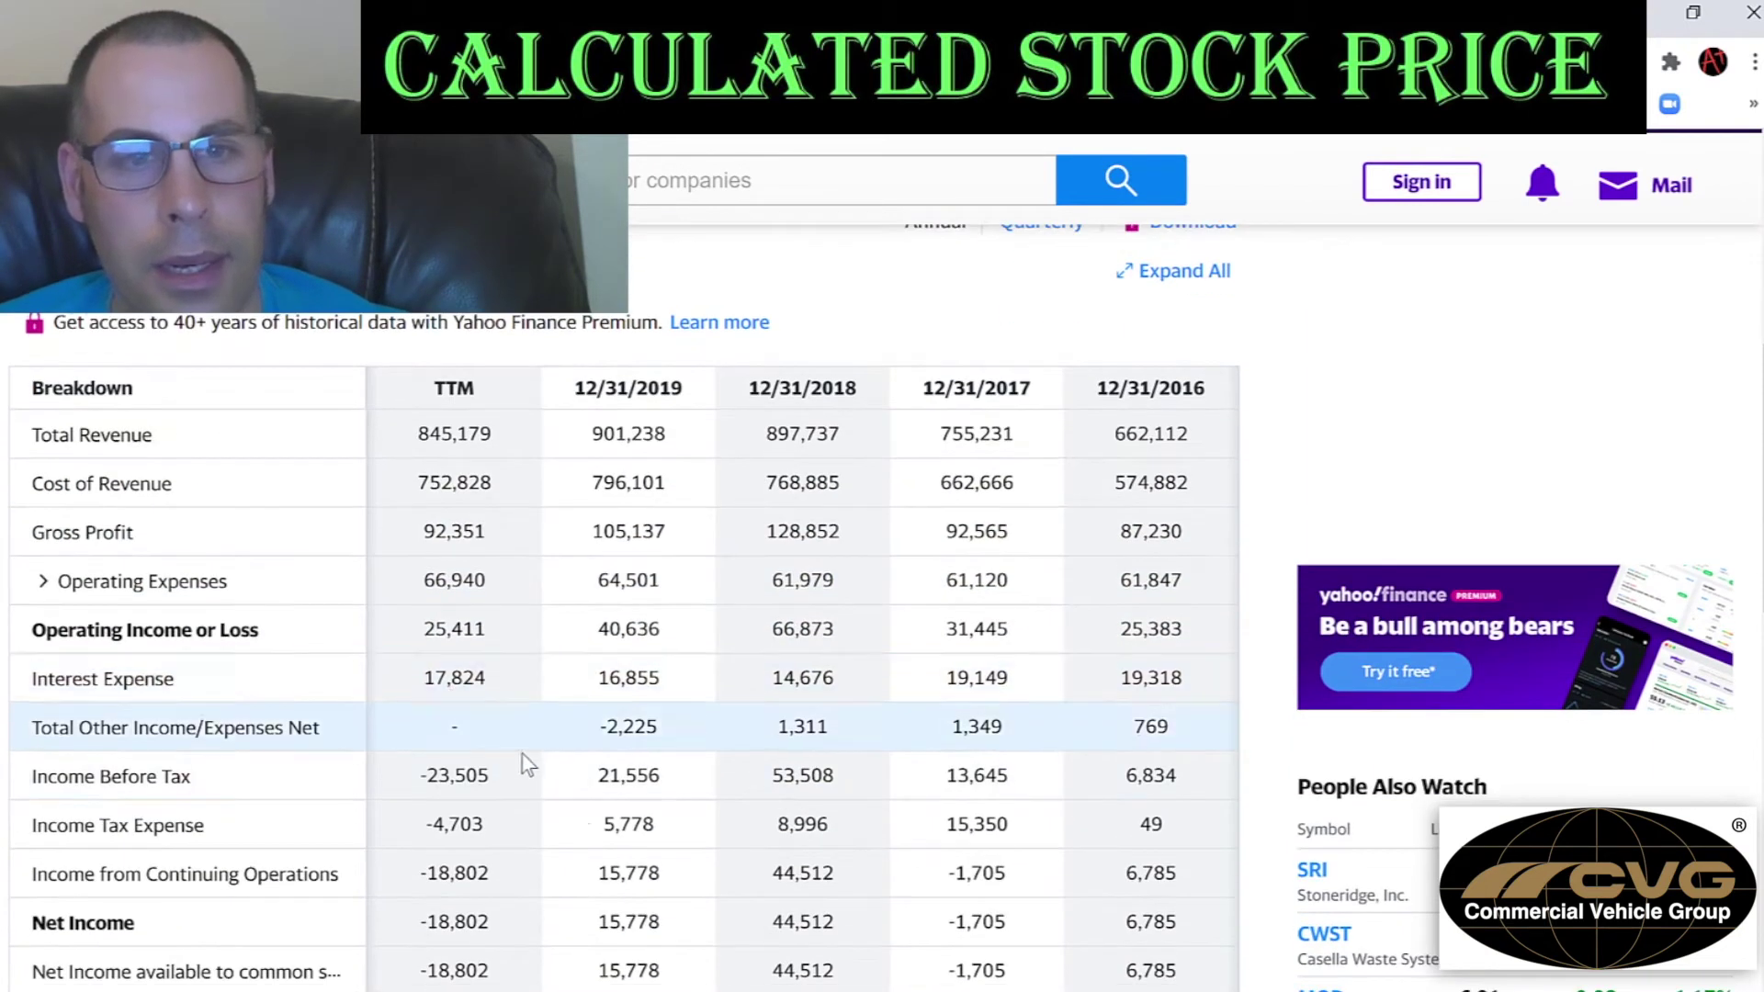
pyautogui.doubleClick(652, 775)
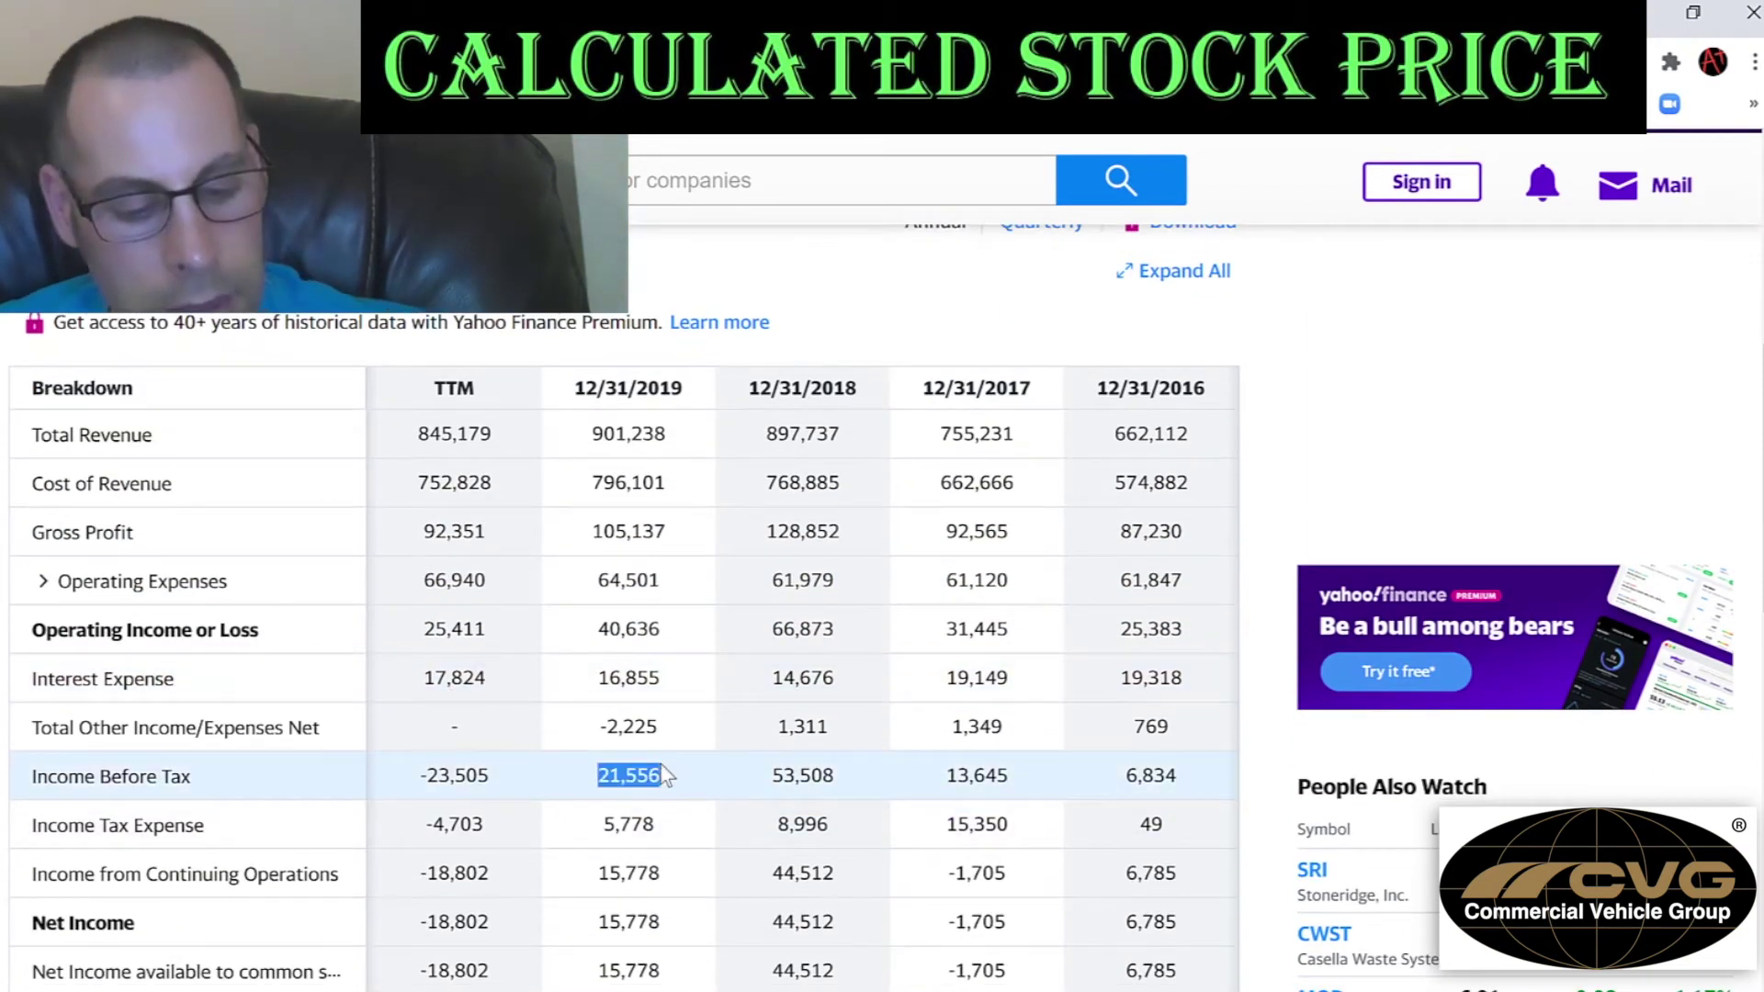
pyautogui.hotkey('ctrl', 'c')
pyautogui.hotkey('alt', 'Tab')
pyautogui.hotkey('ctrl', 'v')
pyautogui.hotkey('alt', 'Tab')
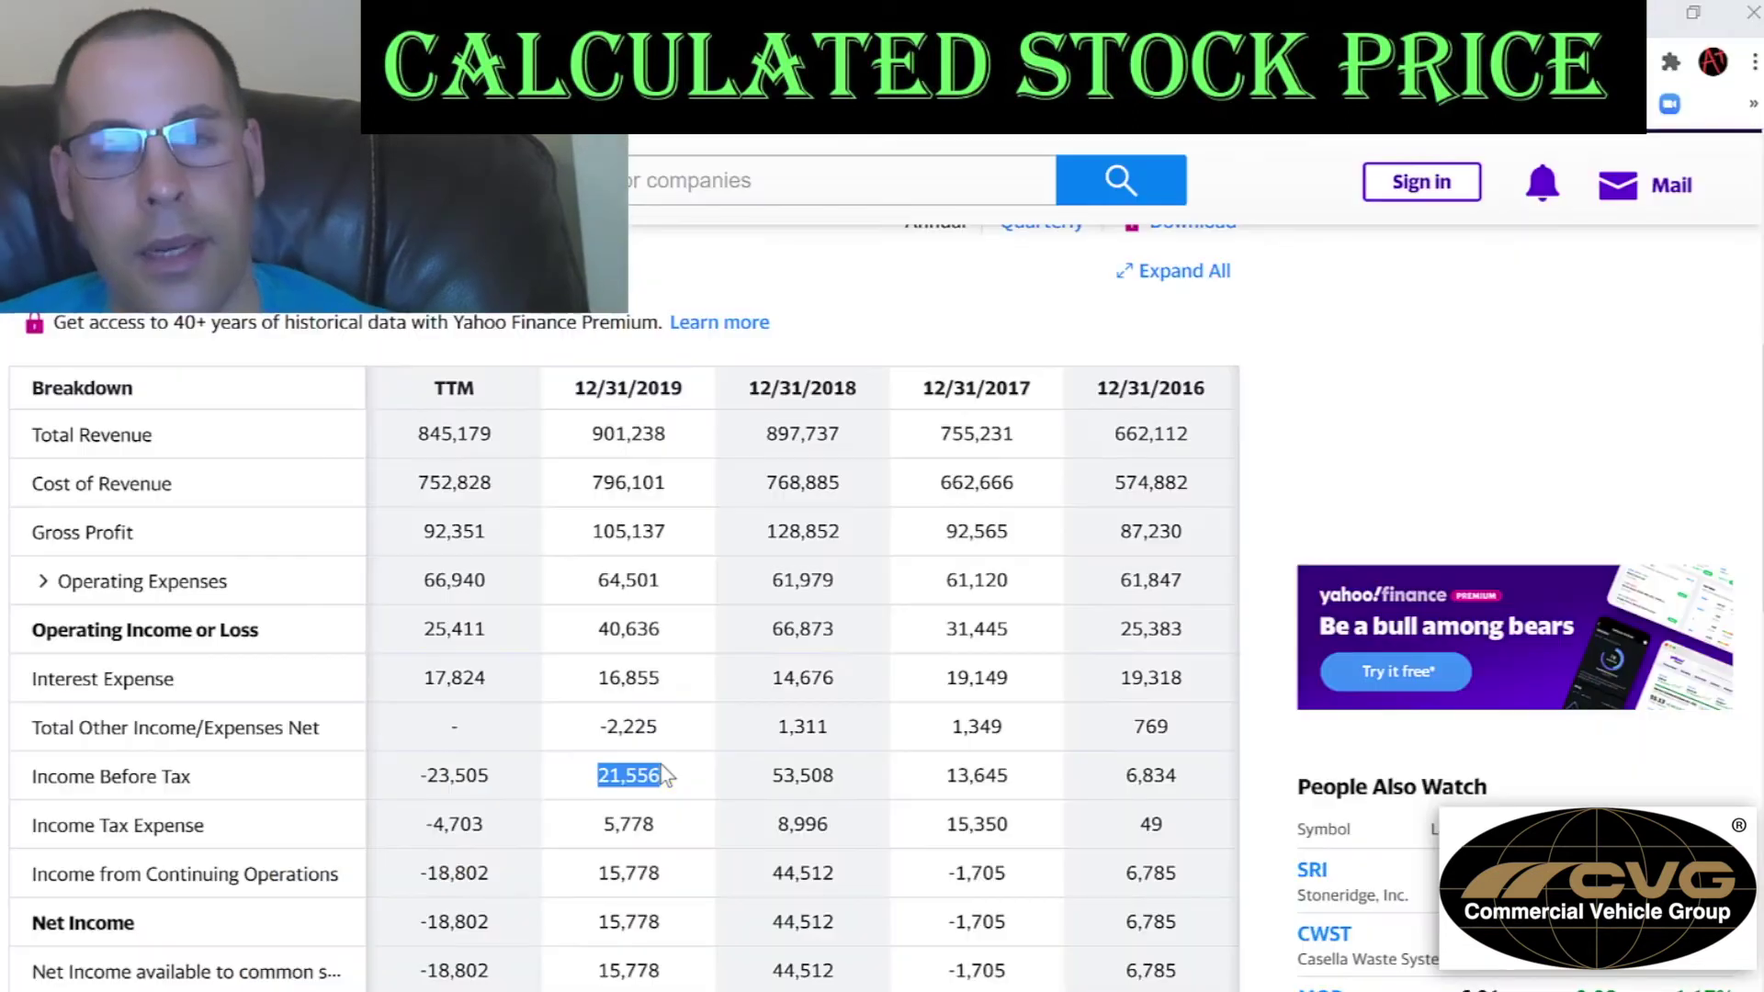
# - Copy the 2019 income tax expense of 5,778 from the income statement into the yellow Income Tax Expense input cell
pyautogui.doubleClick(646, 824)
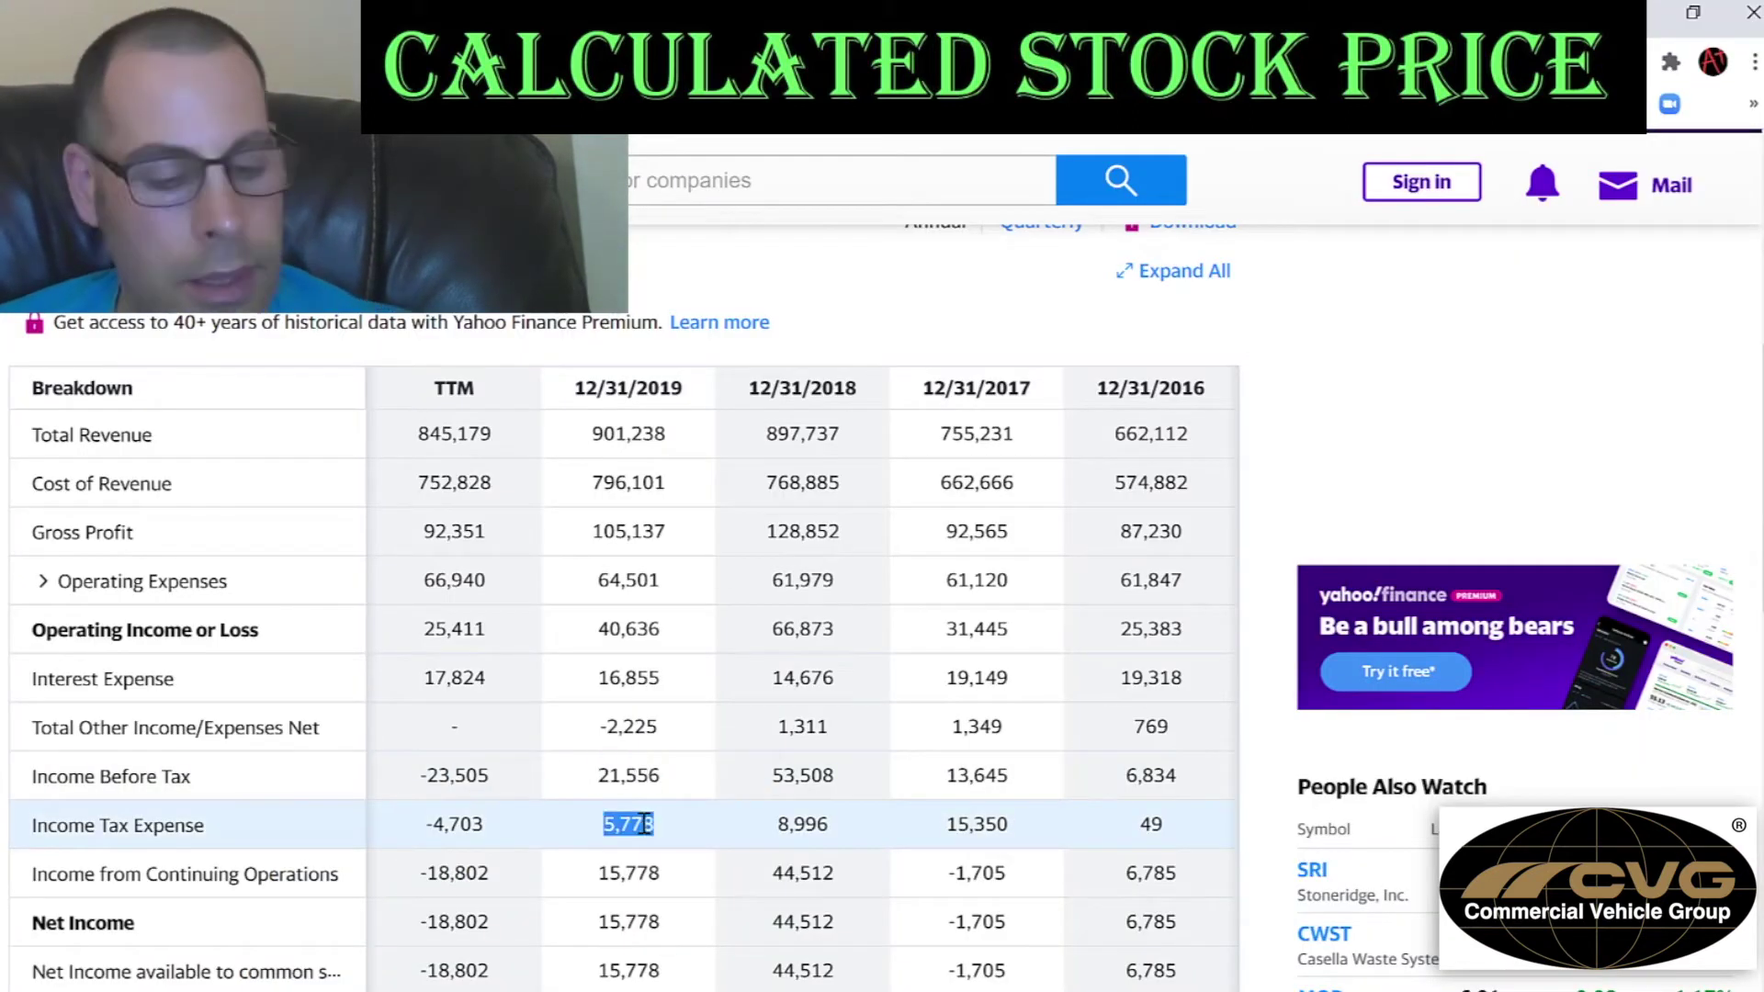
pyautogui.hotkey('ctrl', 'c')
pyautogui.hotkey('alt', 'Tab')
pyautogui.hotkey('ctrl', 'v')
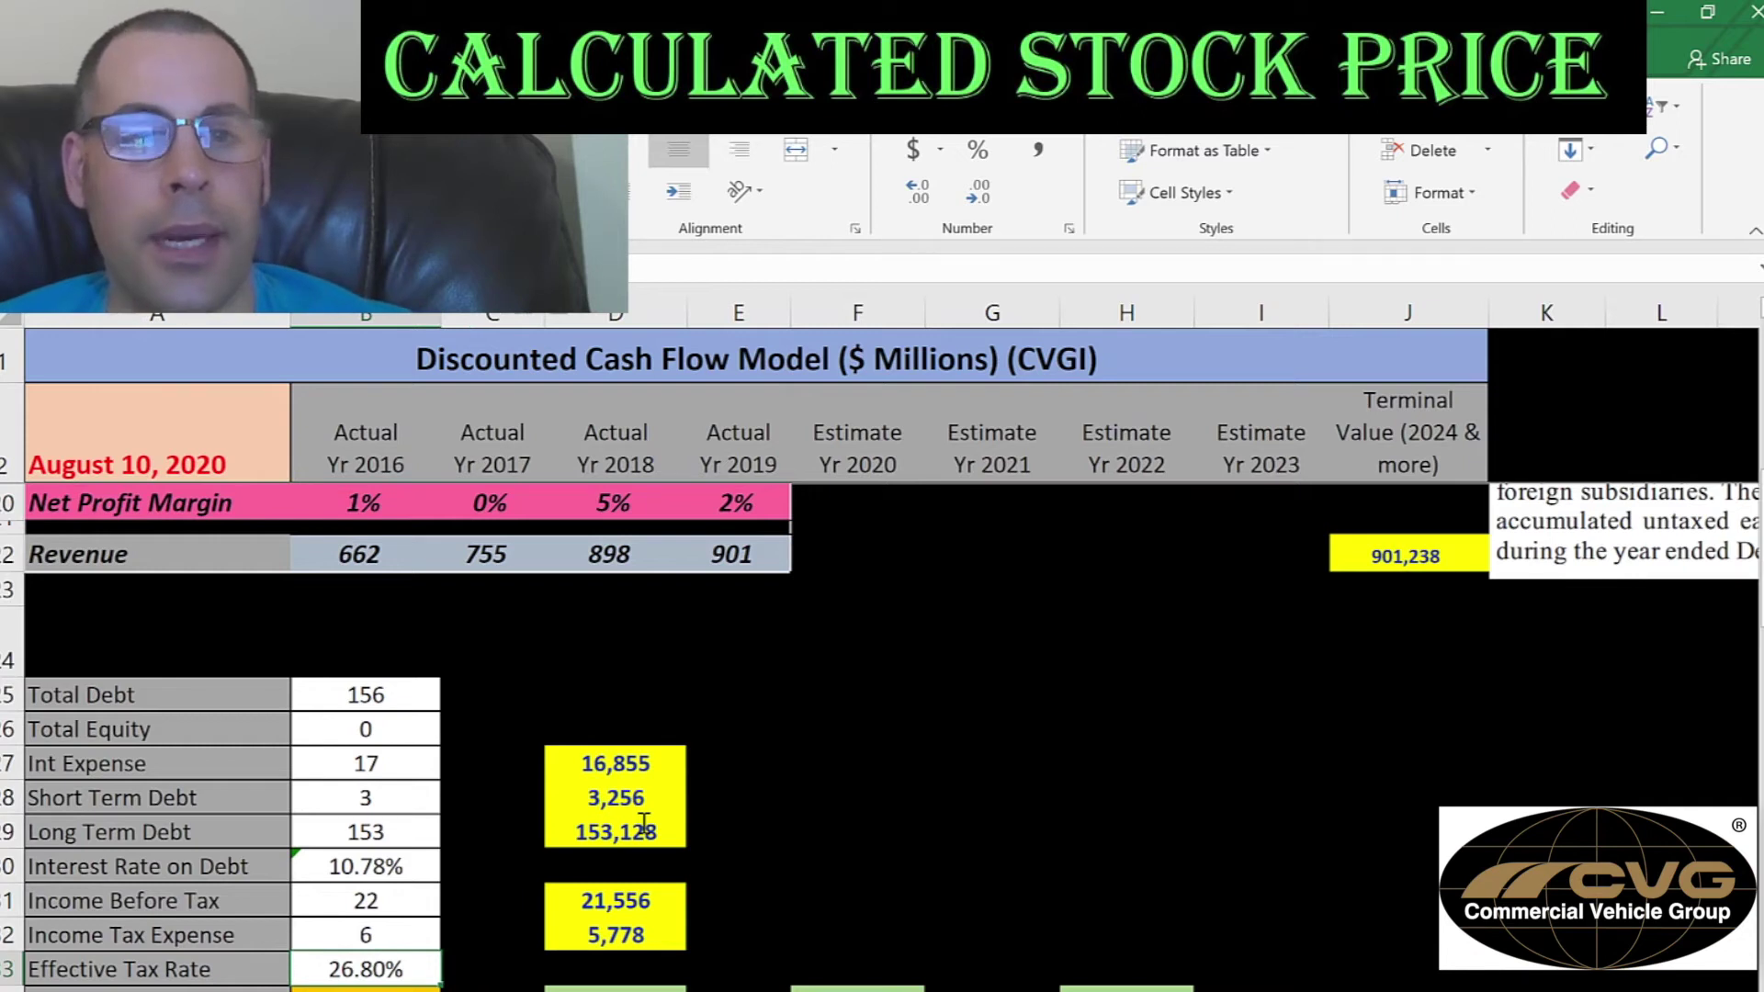
# - Review the calculated interest rate on debt and effective tax rate in the model
pyautogui.press('Up')
pyautogui.press('Up')
pyautogui.press('Up')
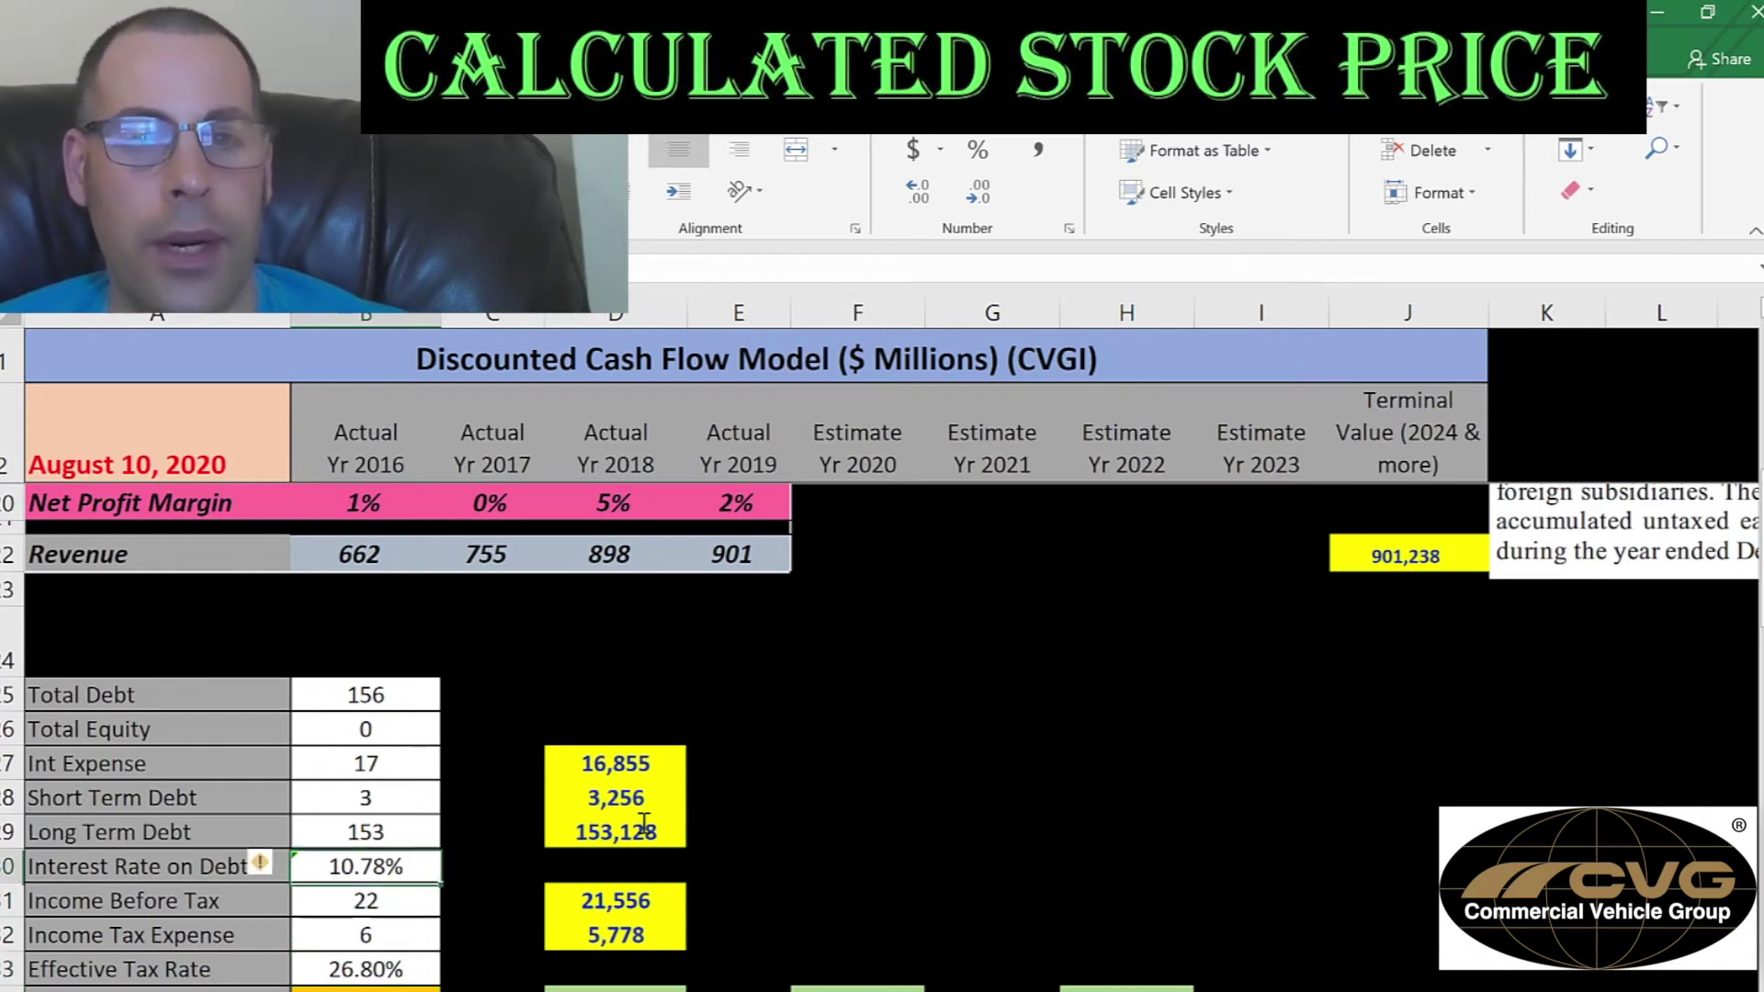
pyautogui.press('Down')
pyautogui.press('Down')
pyautogui.press('Down')
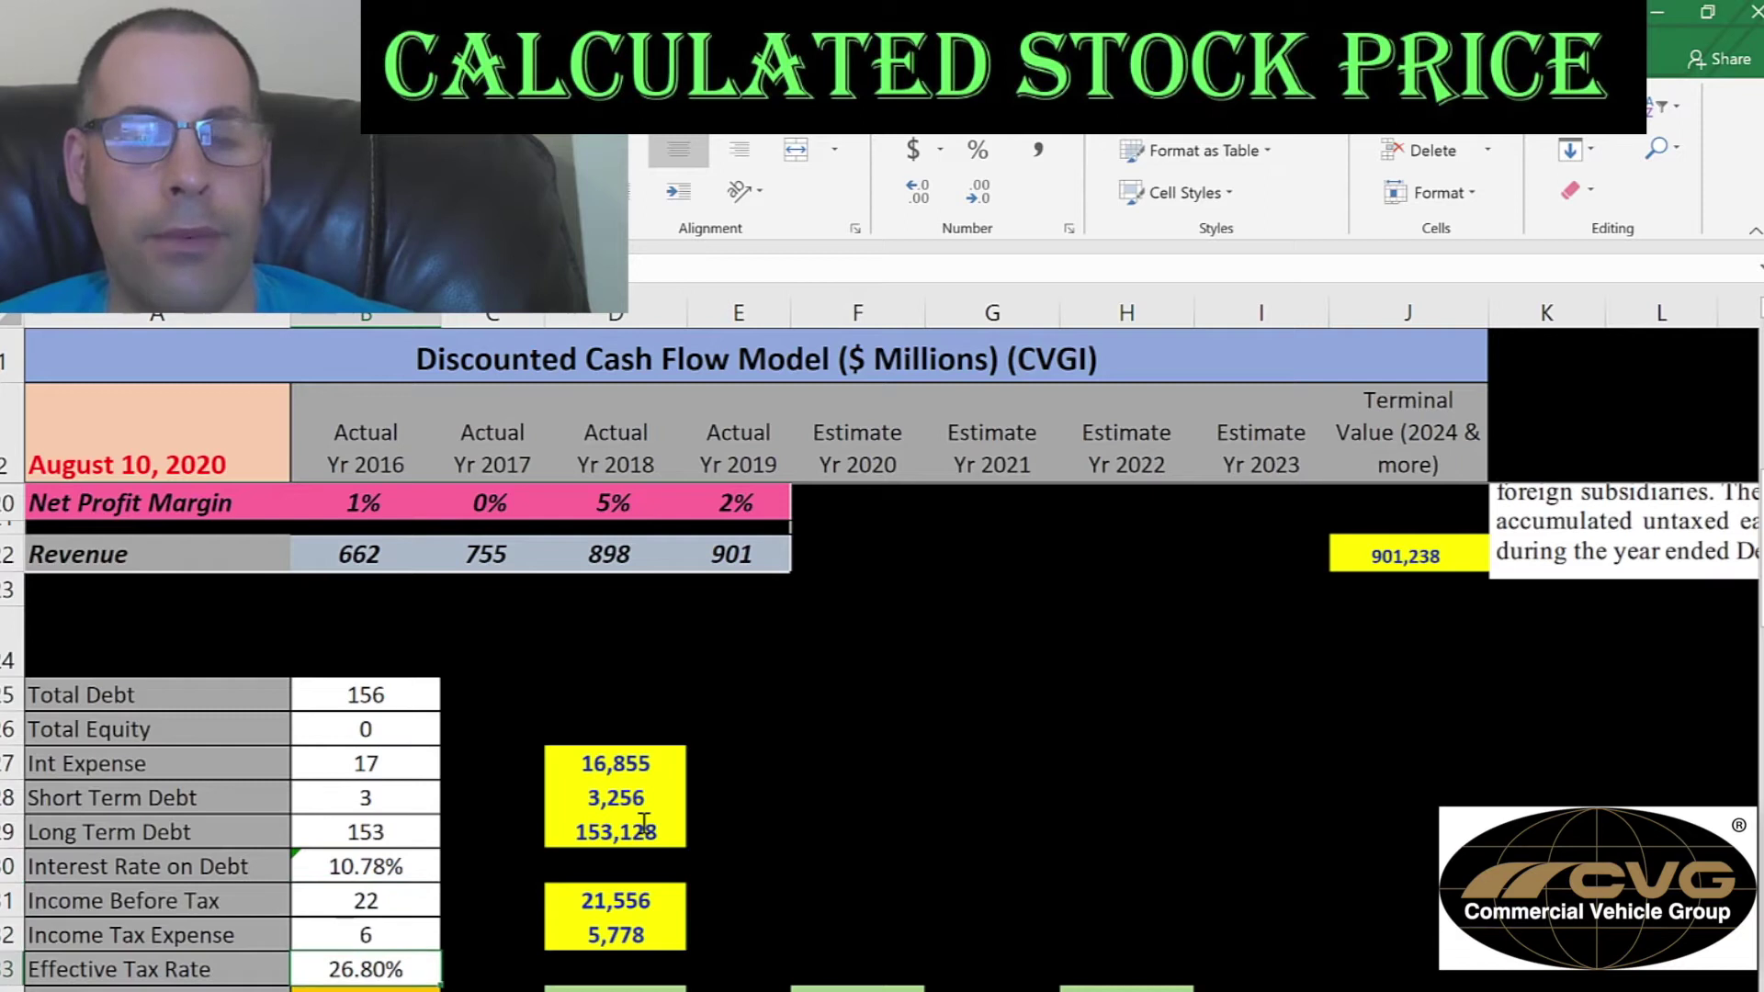
# - Look up CVGI's five-year monthly beta on the Yahoo Finance summary page and enter 3.25 in the model's Beta cell
pyautogui.press('Down')
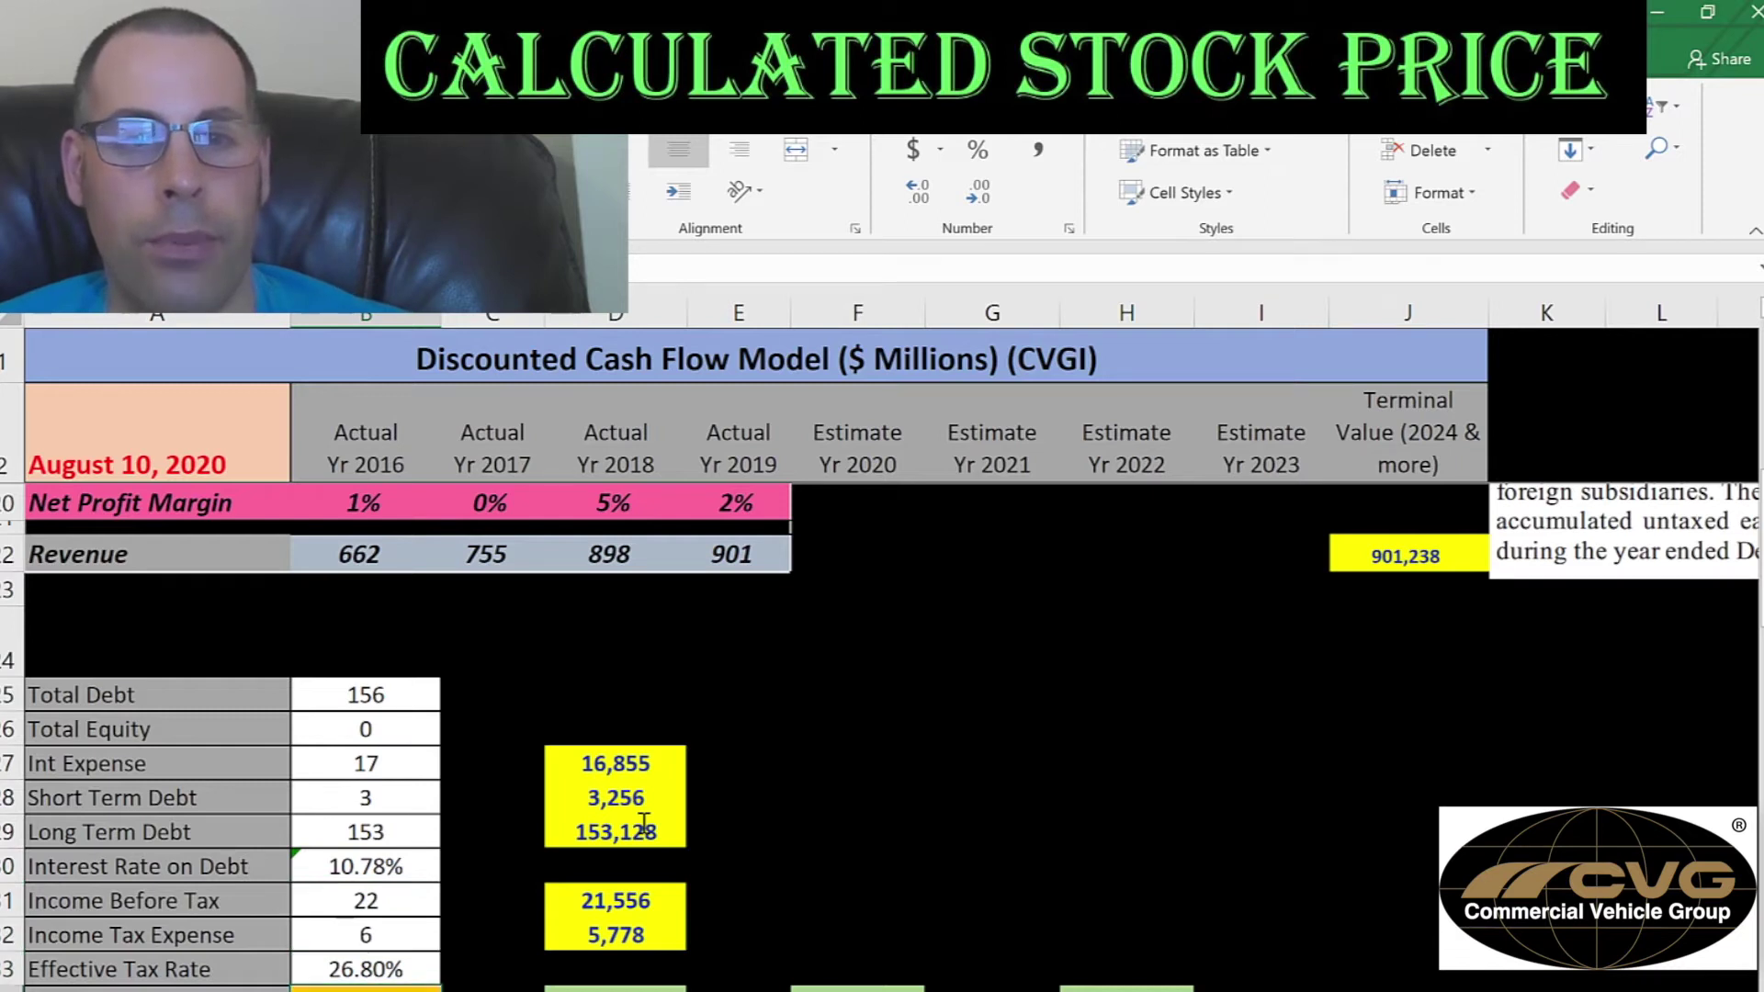
pyautogui.press('Down')
pyautogui.press('Down')
pyautogui.press('Down')
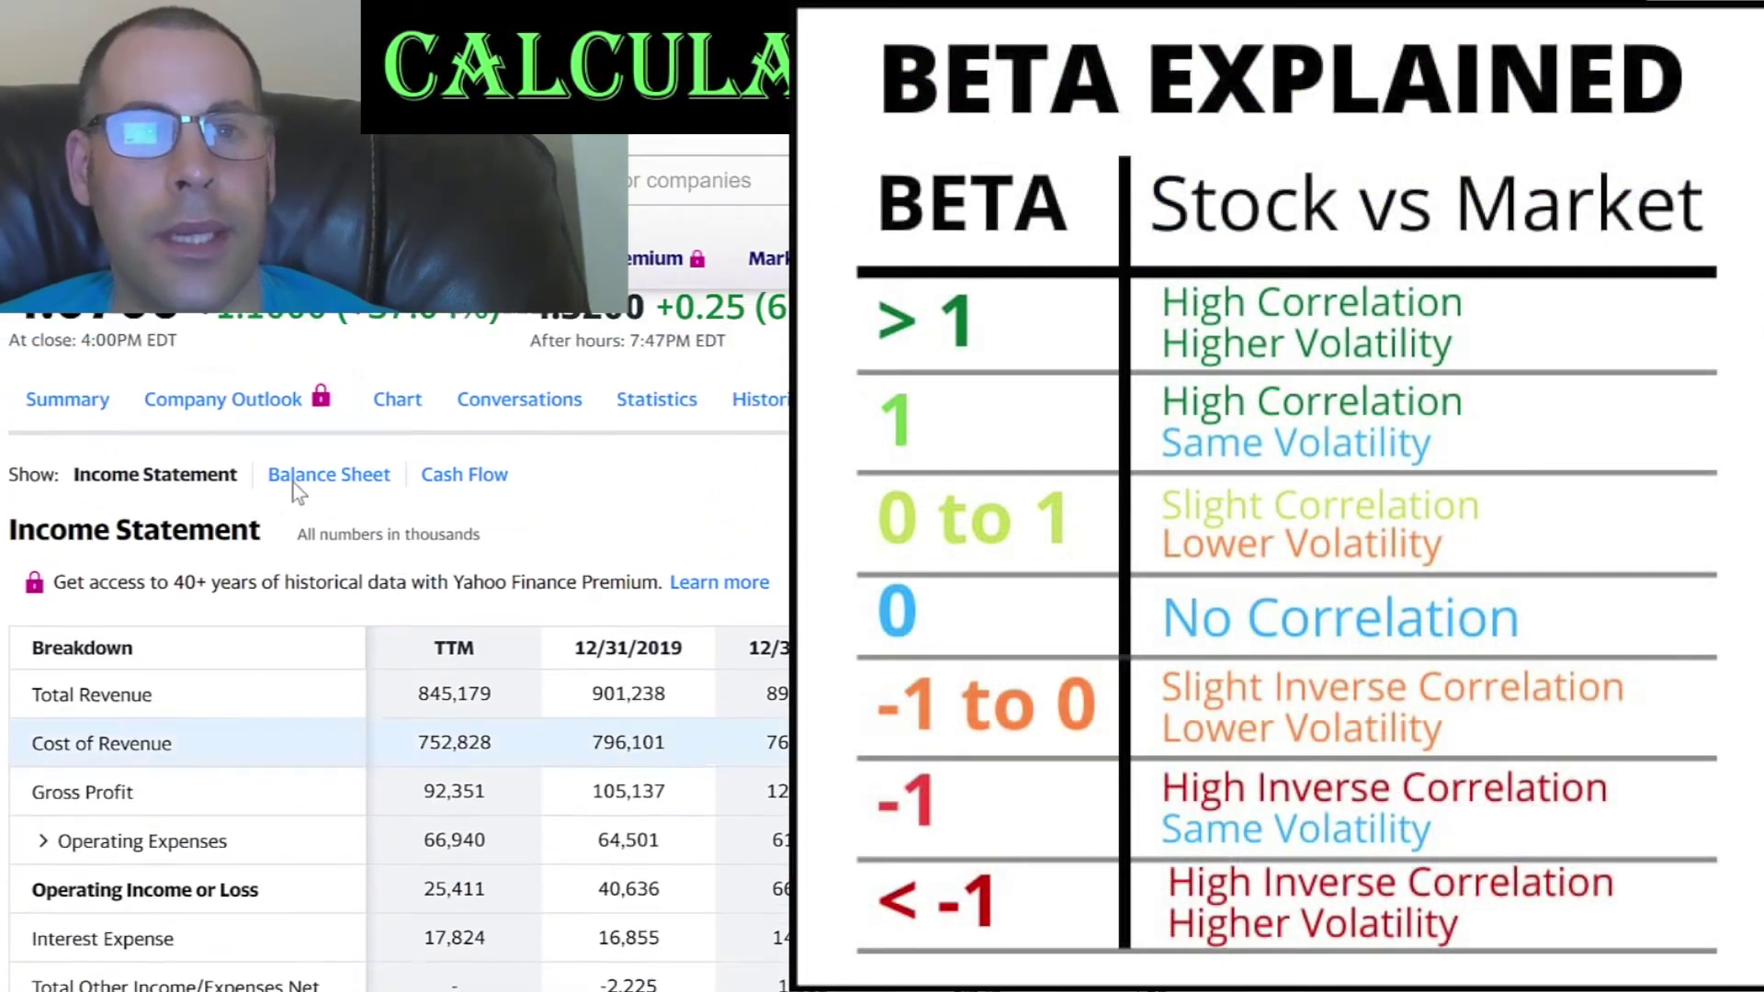
pyautogui.scroll(1, 294, 493)
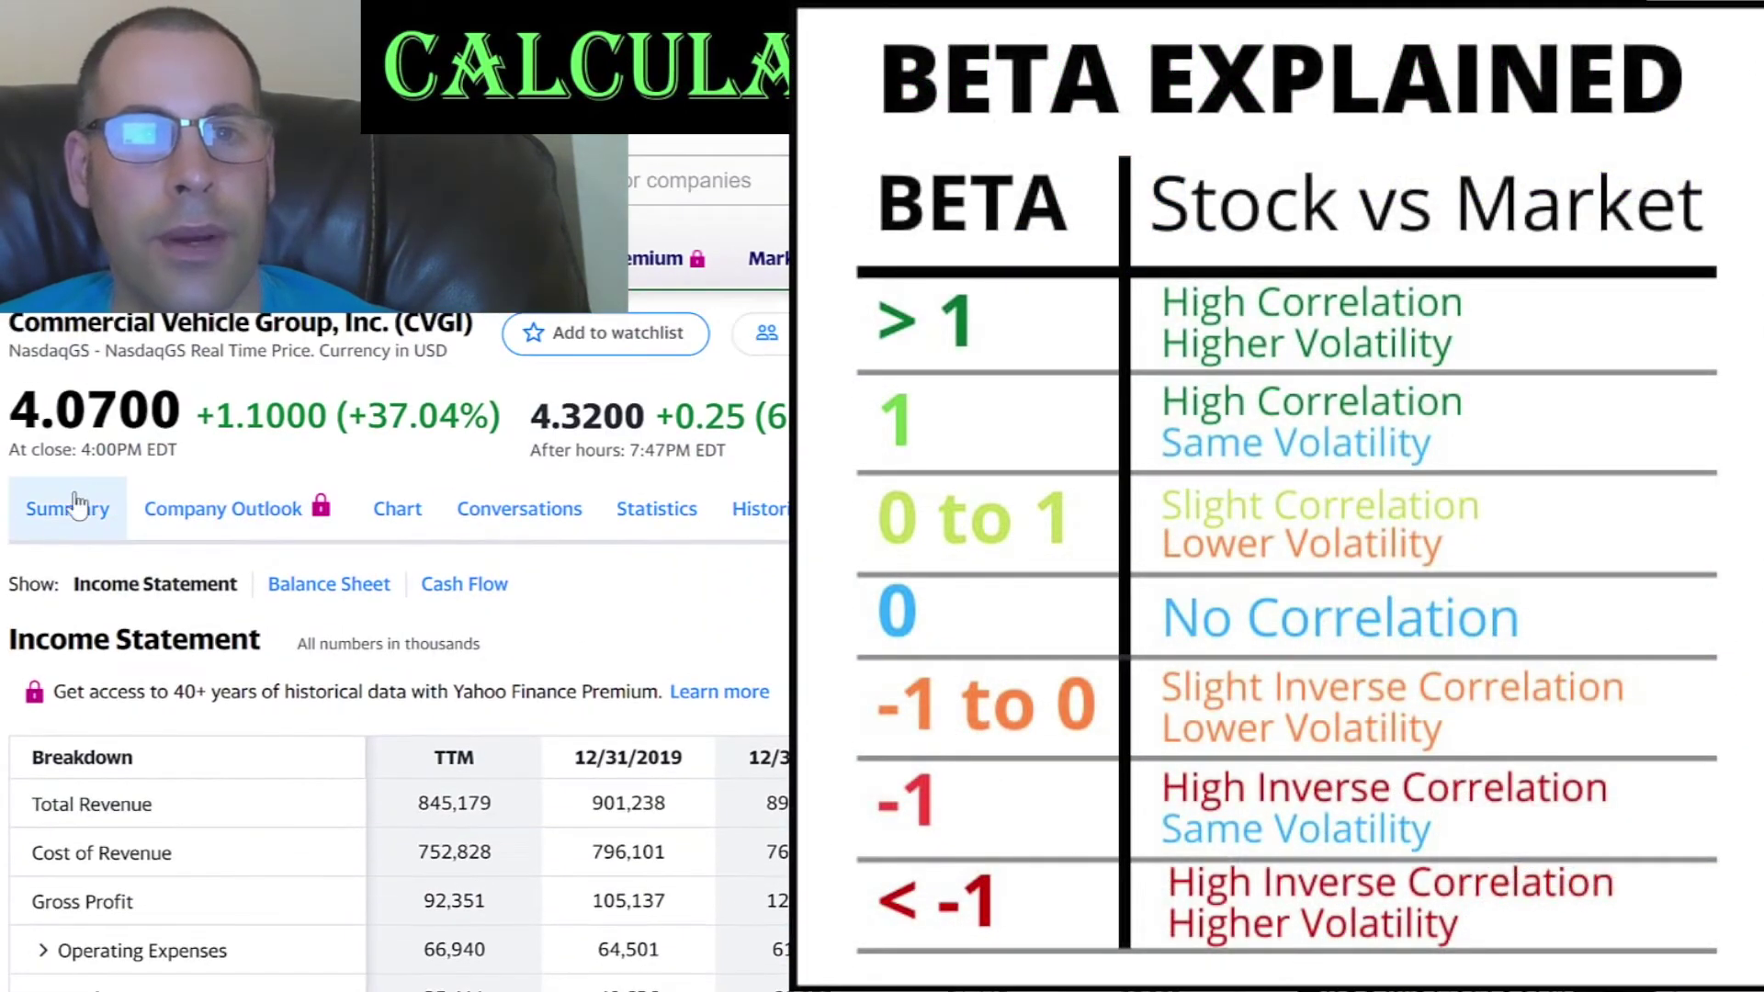
pyautogui.scroll(-5, 210, 546)
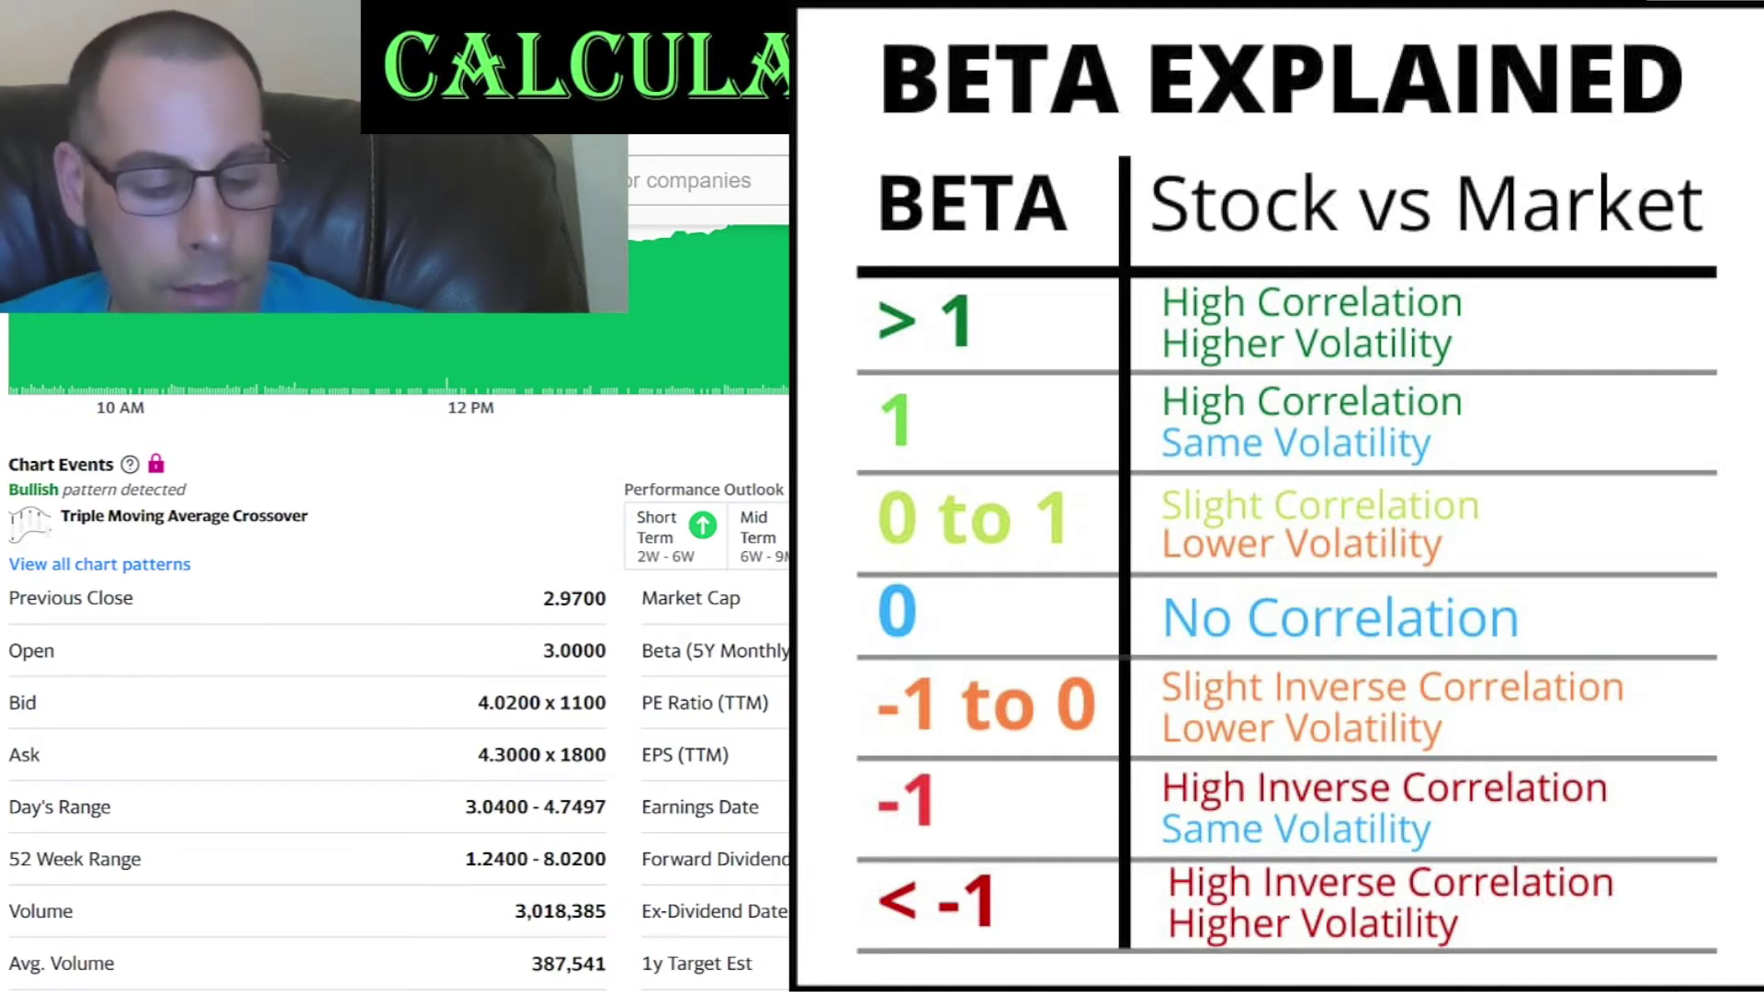
pyautogui.hotkey('alt', 'Tab')
pyautogui.write('3.25')
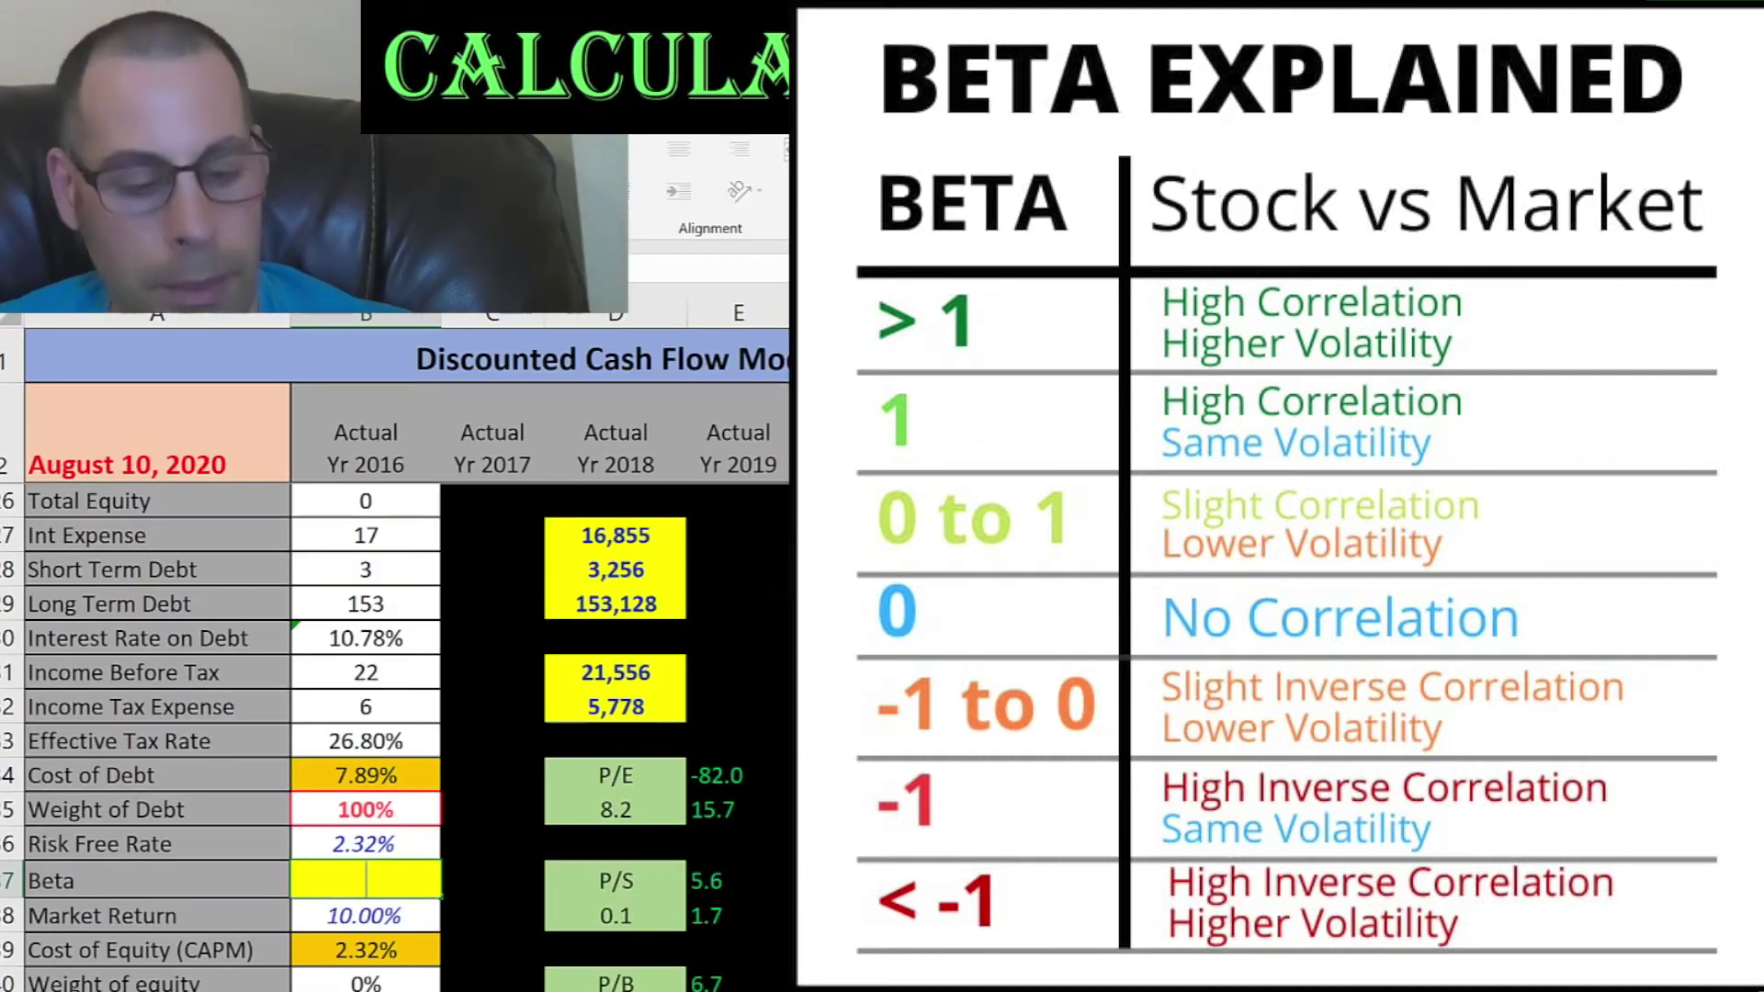
pyautogui.press('Return')
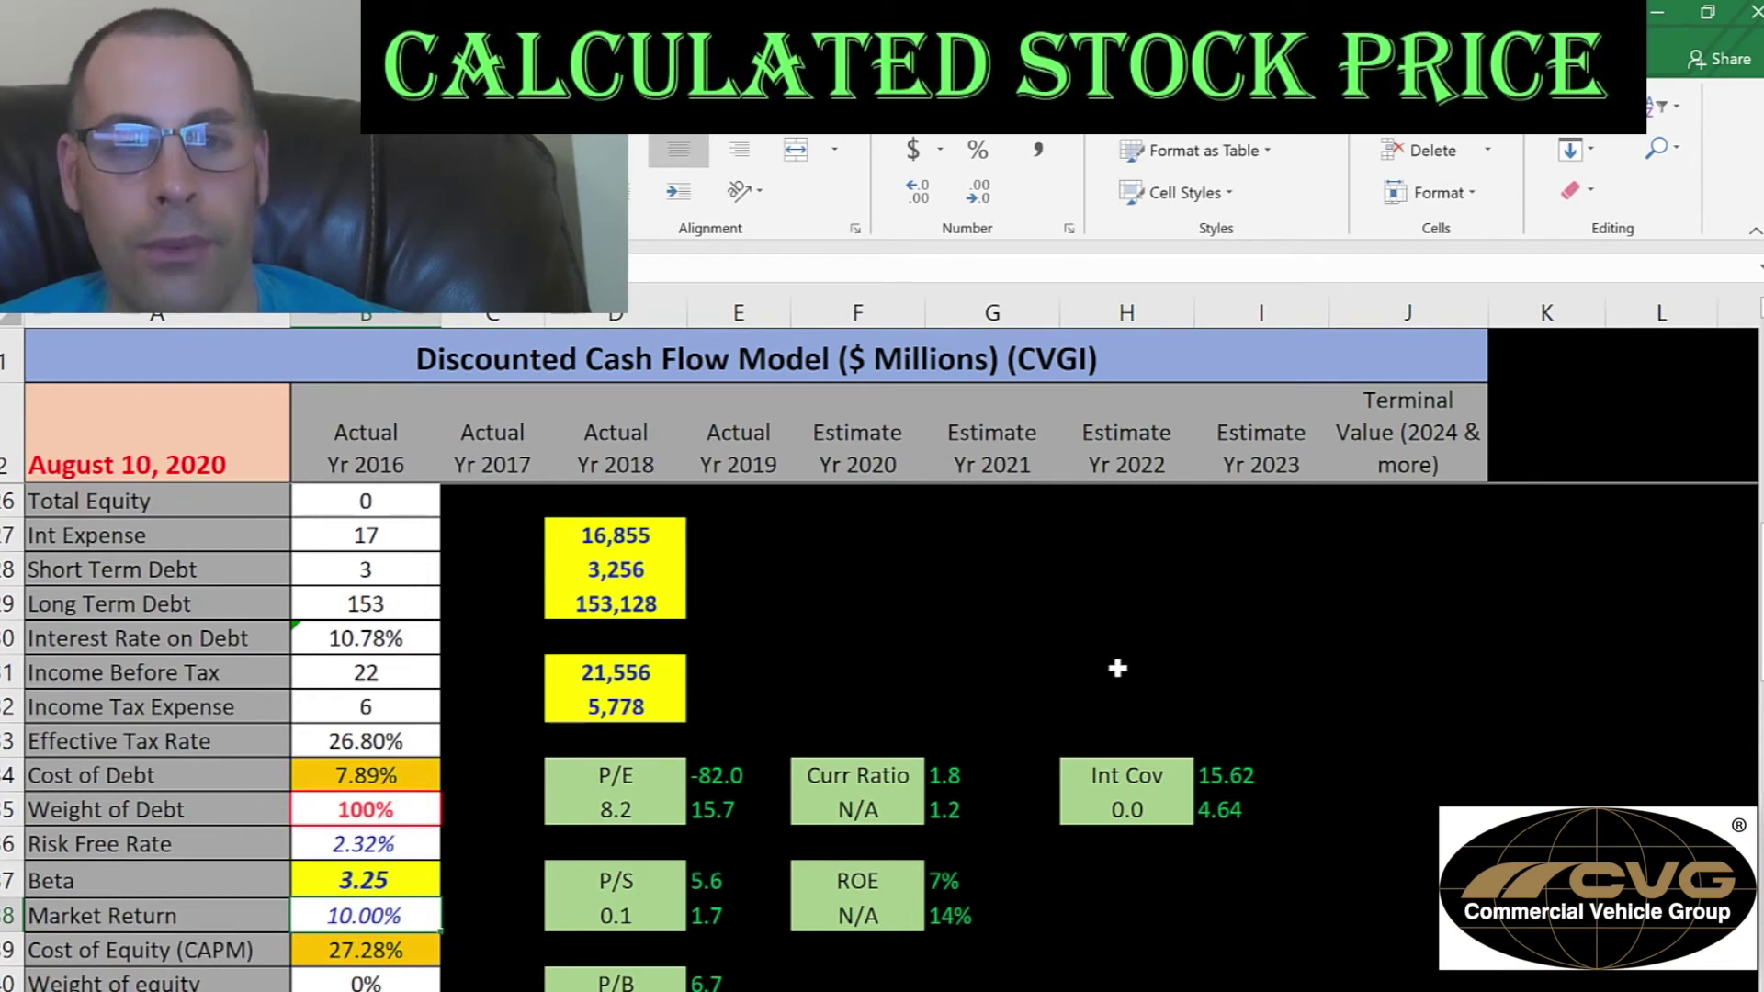
# - Select the yellow Current Assets input cell, reopen CVGI's balance sheet on Yahoo Finance and expand its assets
pyautogui.scroll(-3, 885, 664)
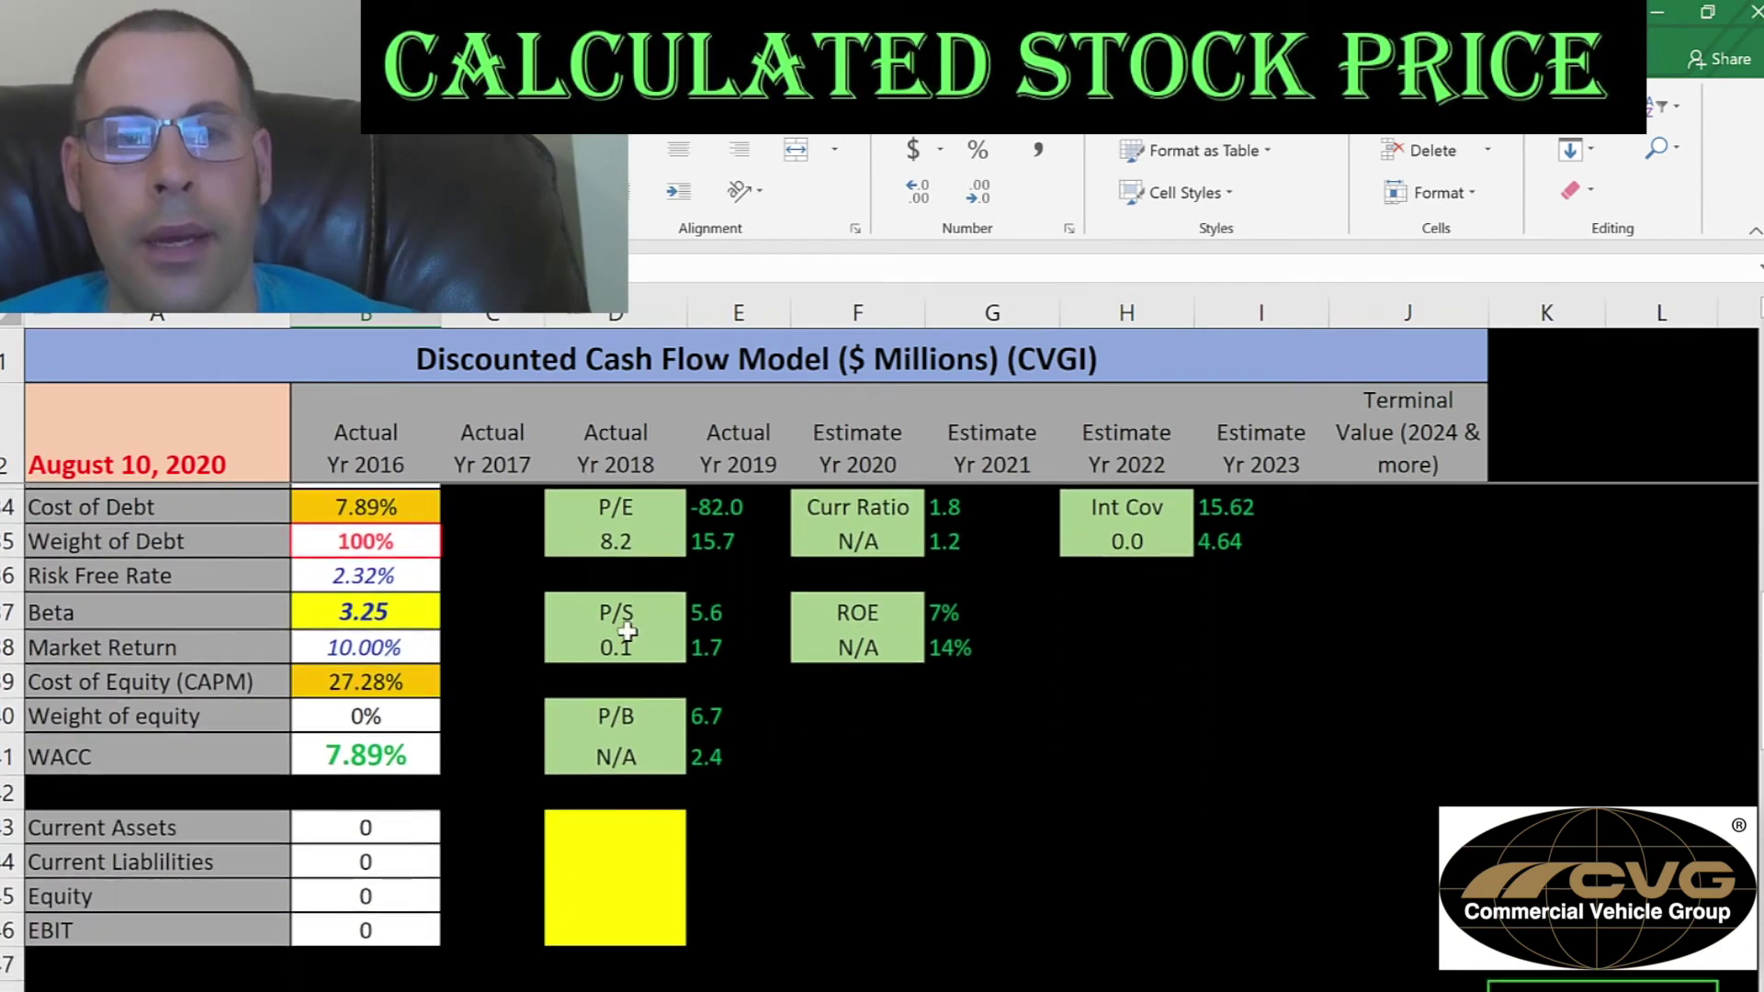
pyautogui.click(614, 821)
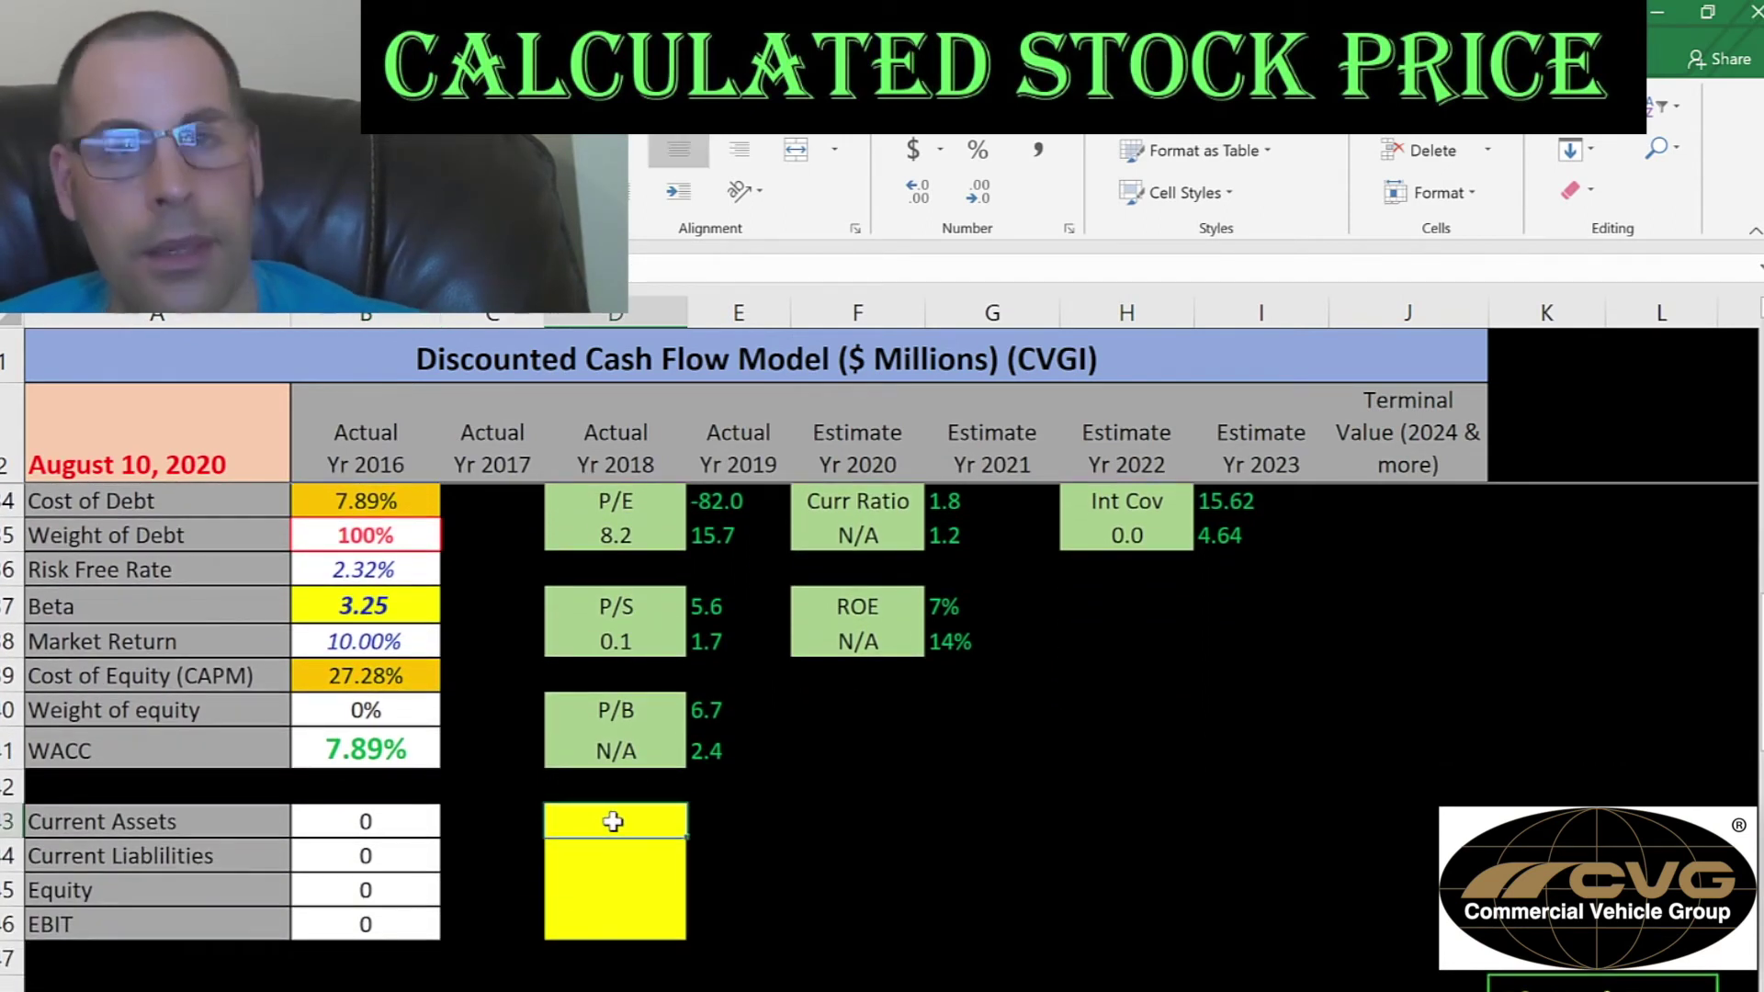
pyautogui.hotkey('alt', 'Tab')
pyautogui.scroll(3, 1013, 677)
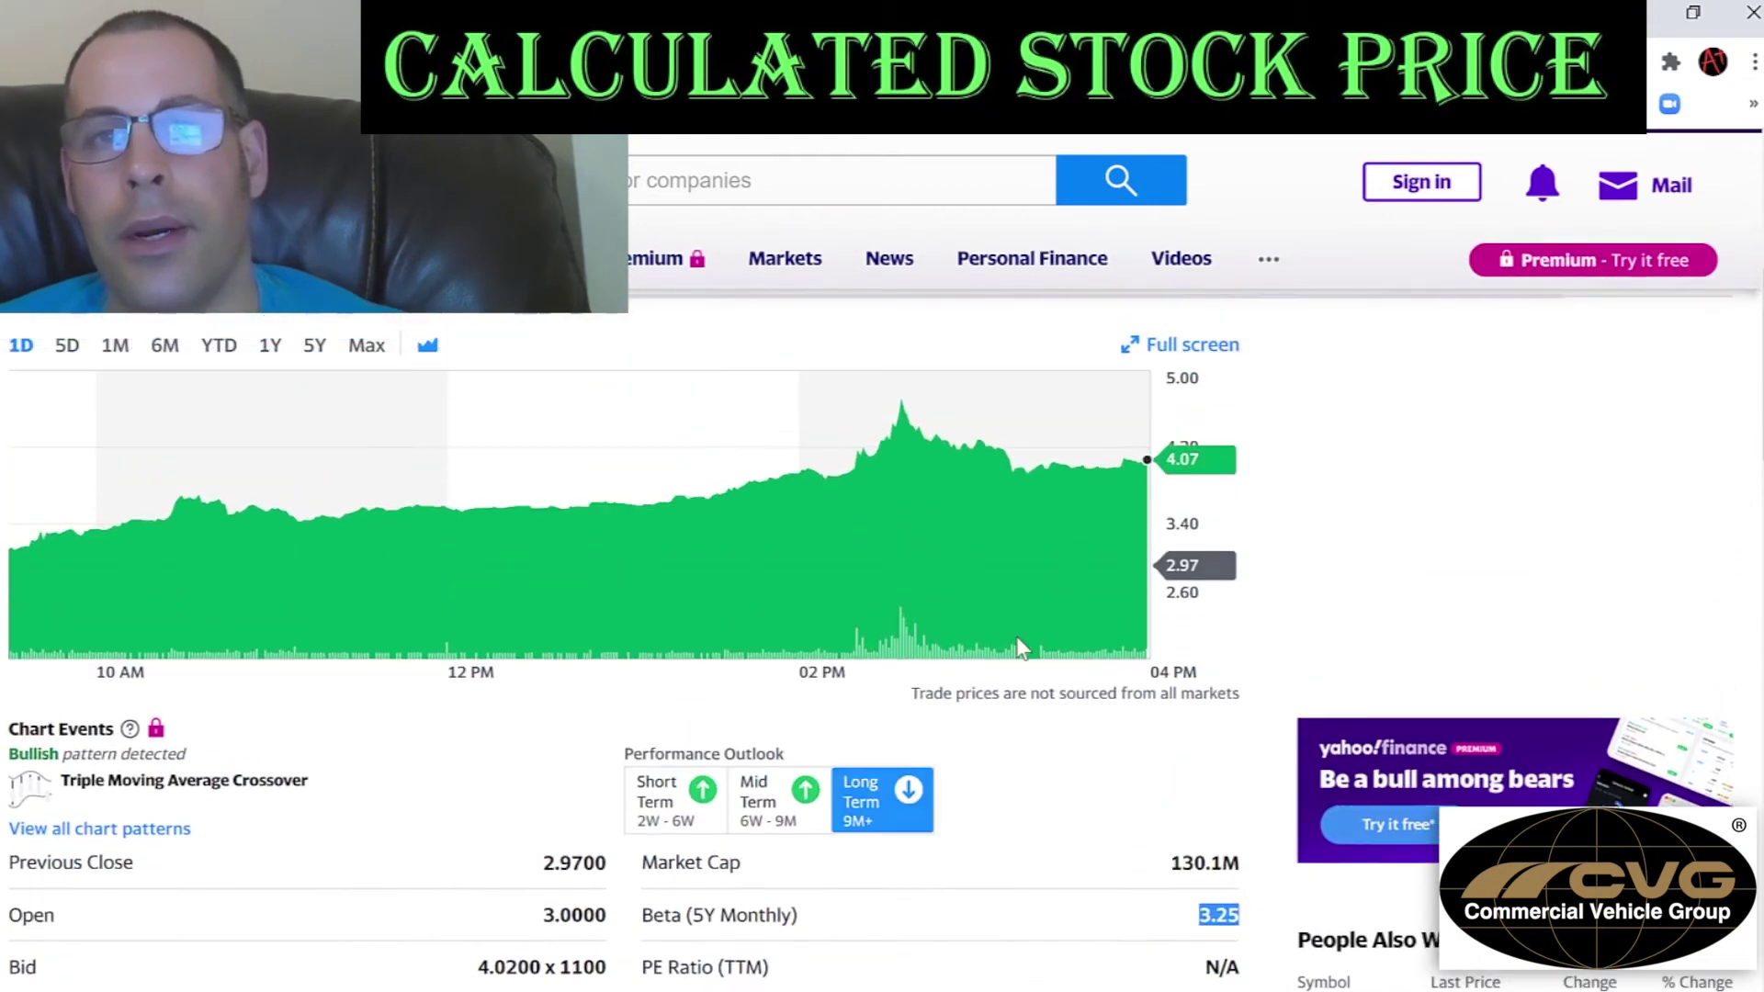
pyautogui.scroll(3, 1015, 597)
pyautogui.click(1026, 529)
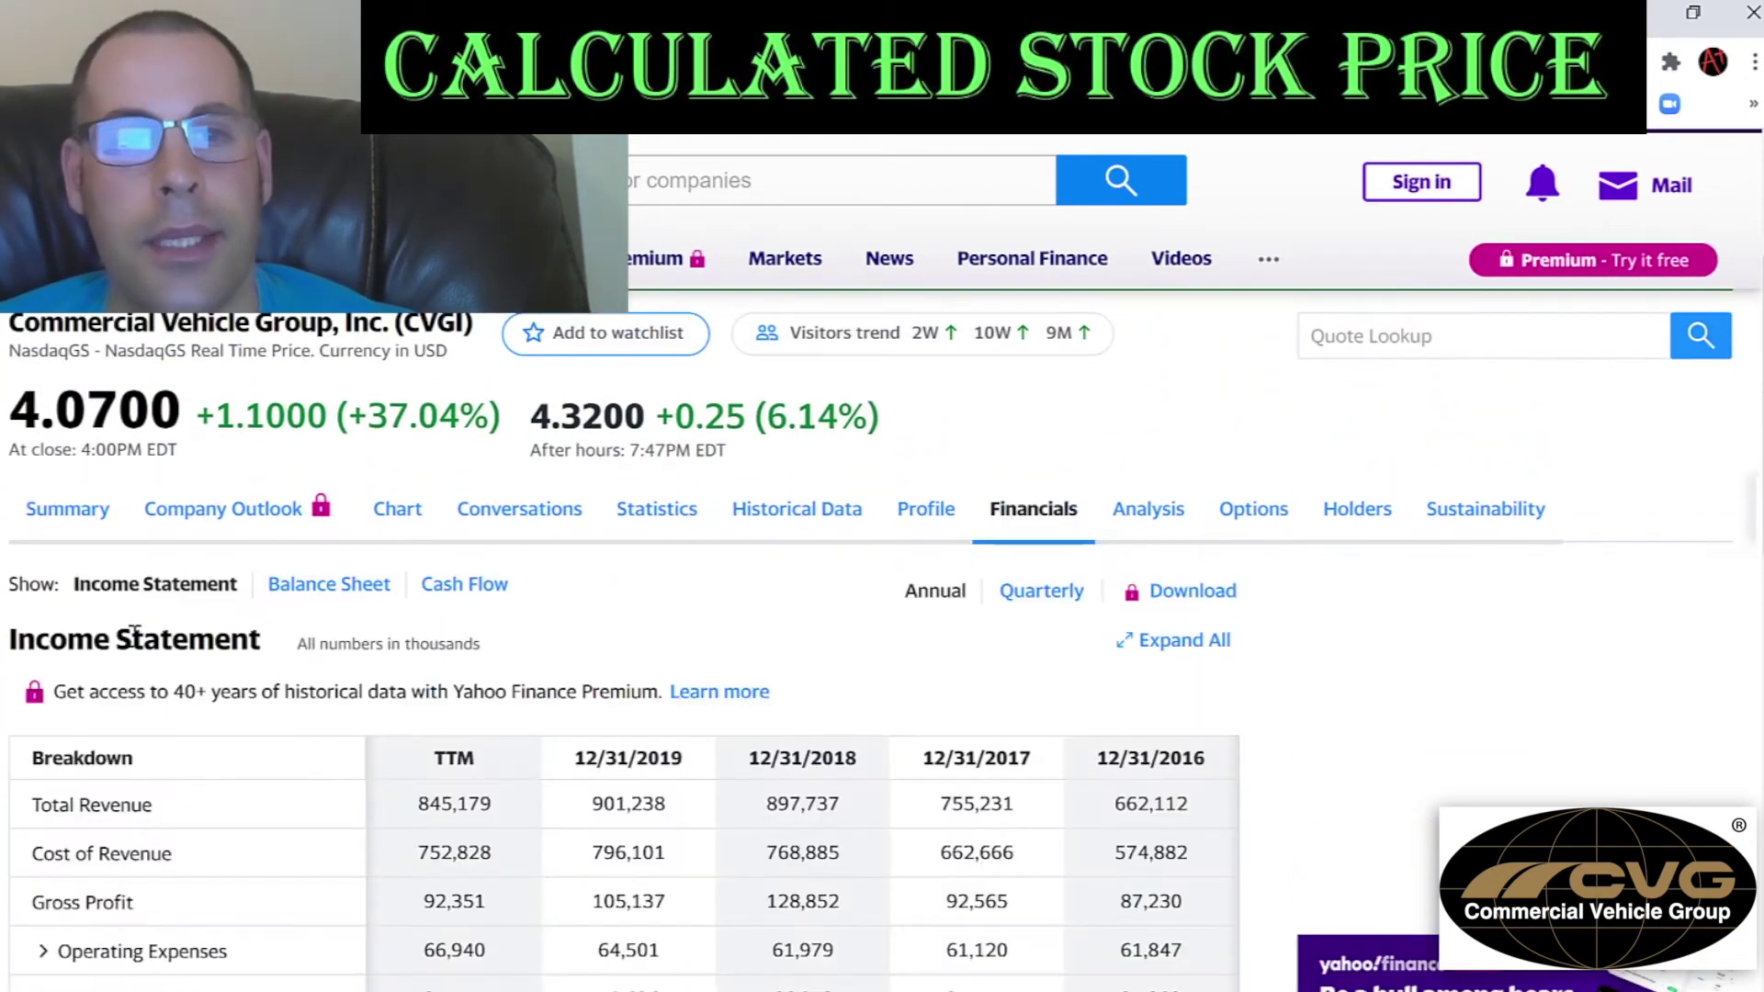
pyautogui.click(299, 588)
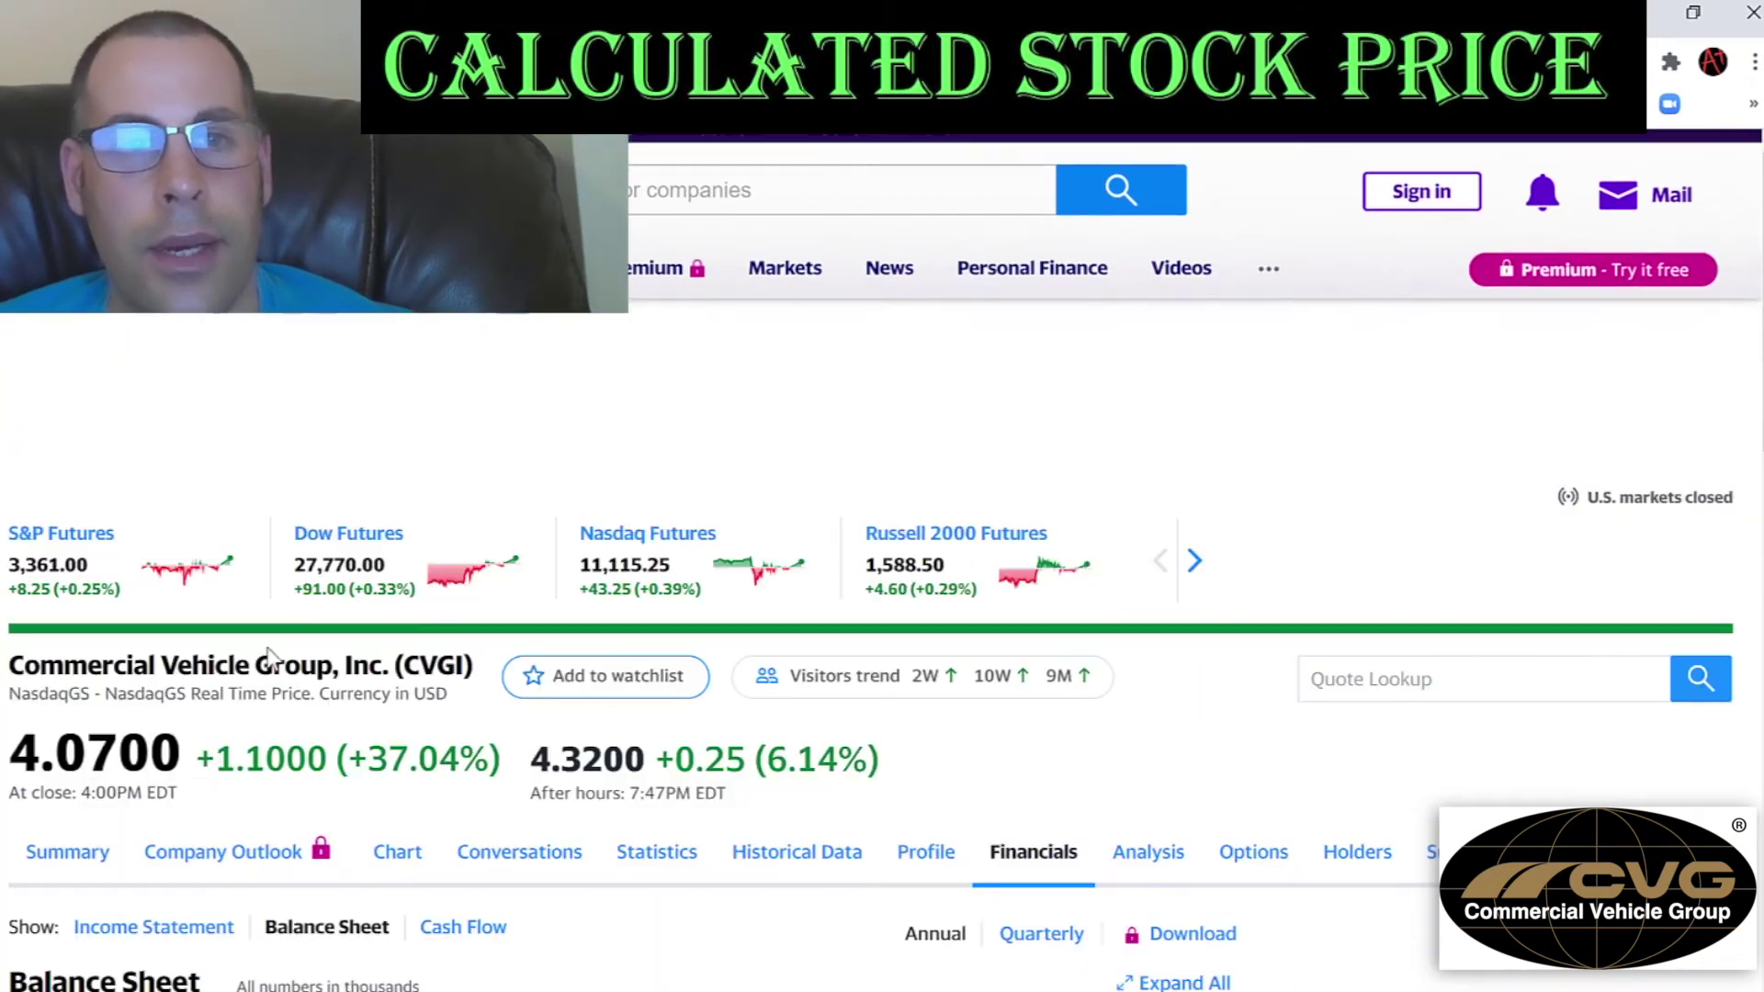
pyautogui.scroll(-4, 49, 857)
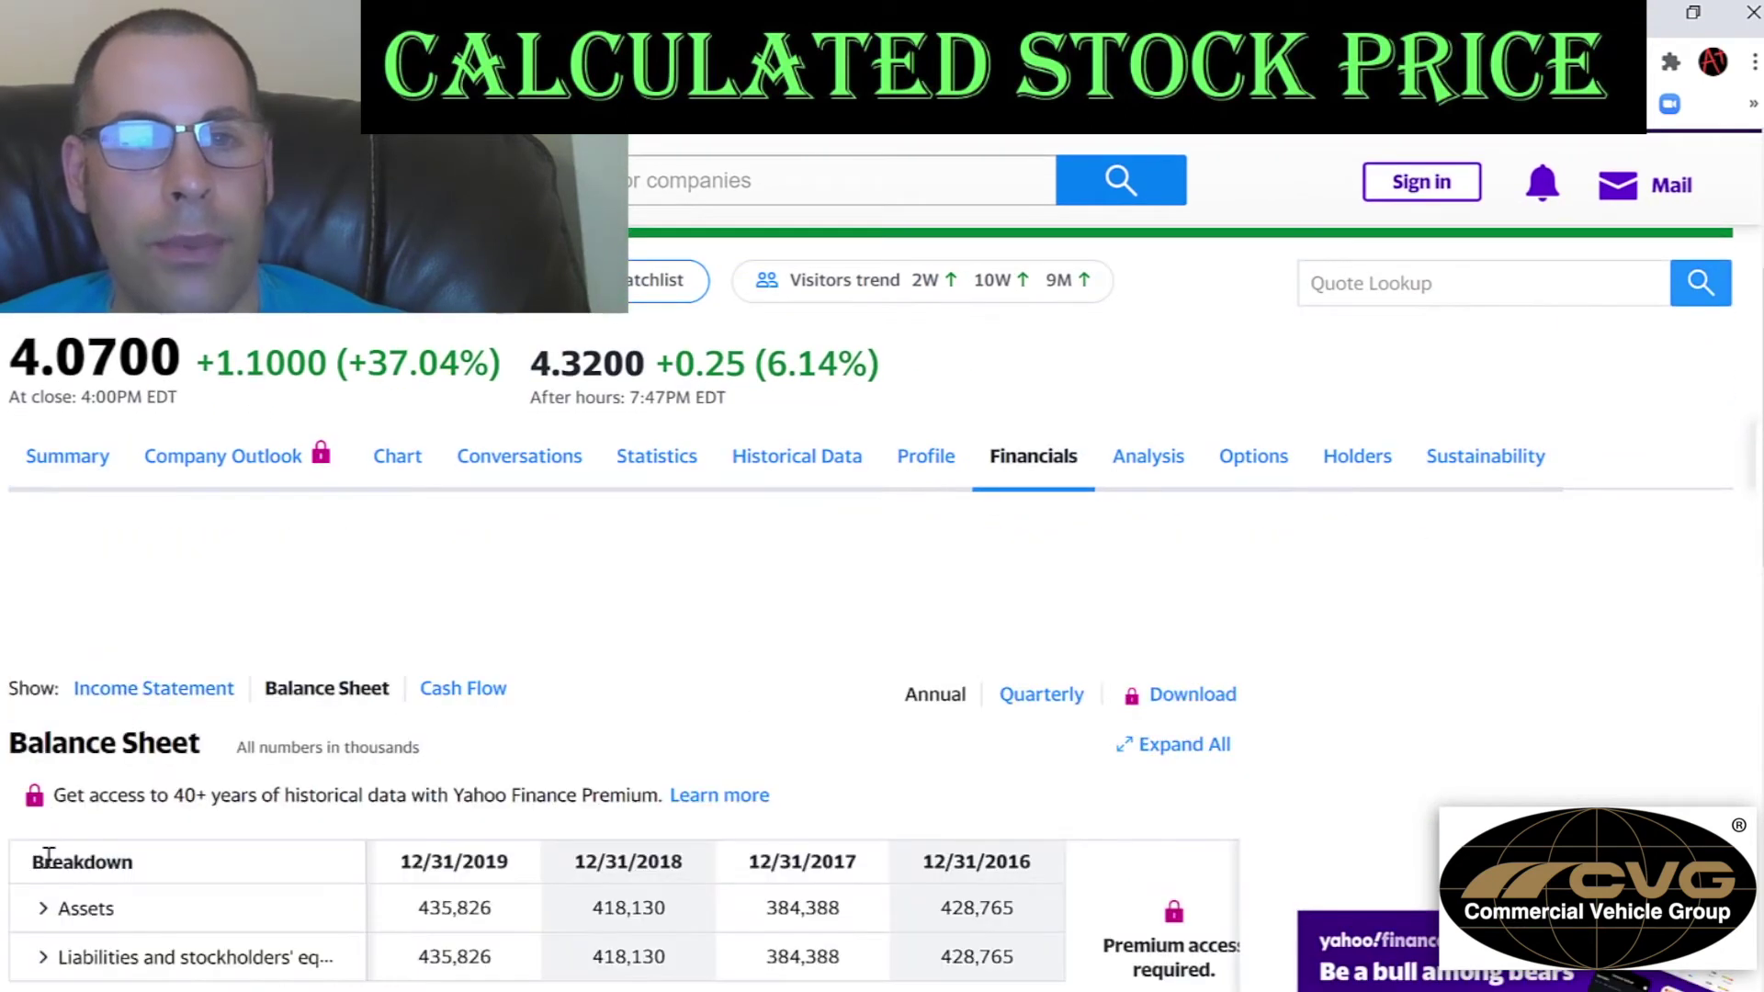
pyautogui.click(43, 912)
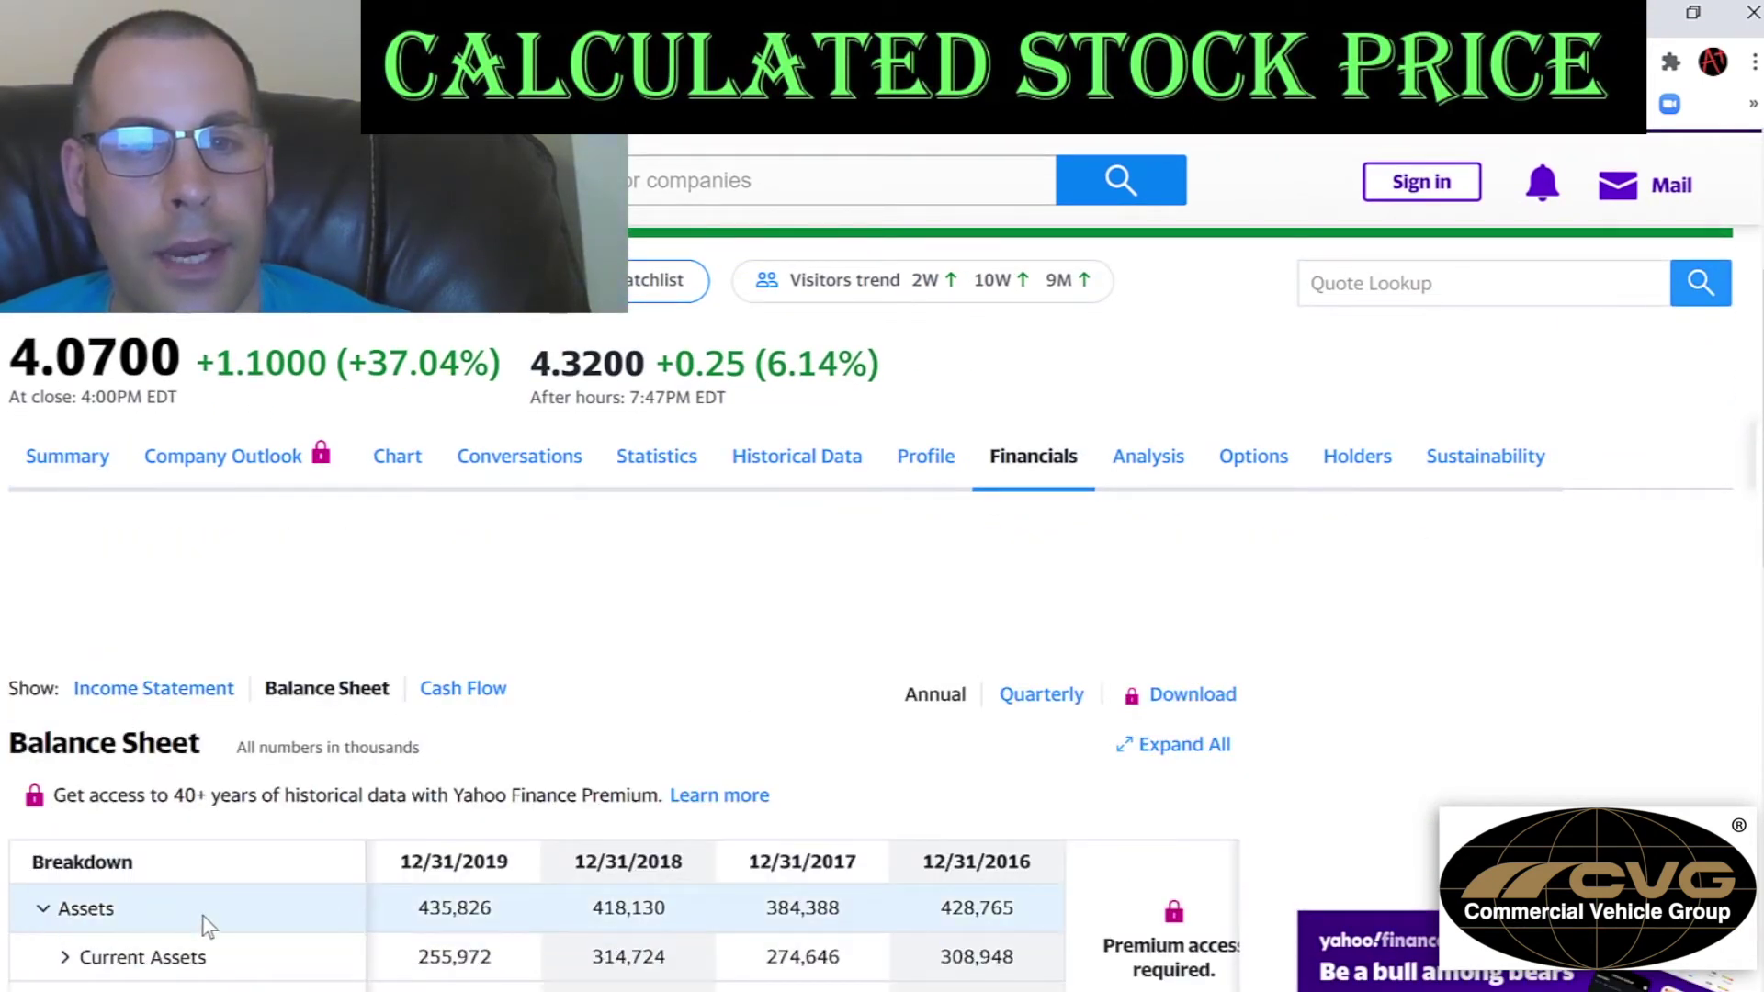
# - Copy the 2019 current assets of 255,972 from the balance sheet into the Current Assets input cell
pyautogui.doubleClick(435, 948)
pyautogui.hotkey('ctrl', 'c')
pyautogui.hotkey('alt', 'Tab')
pyautogui.hotkey('ctrl', 'v')
pyautogui.hotkey('alt', 'Tab')
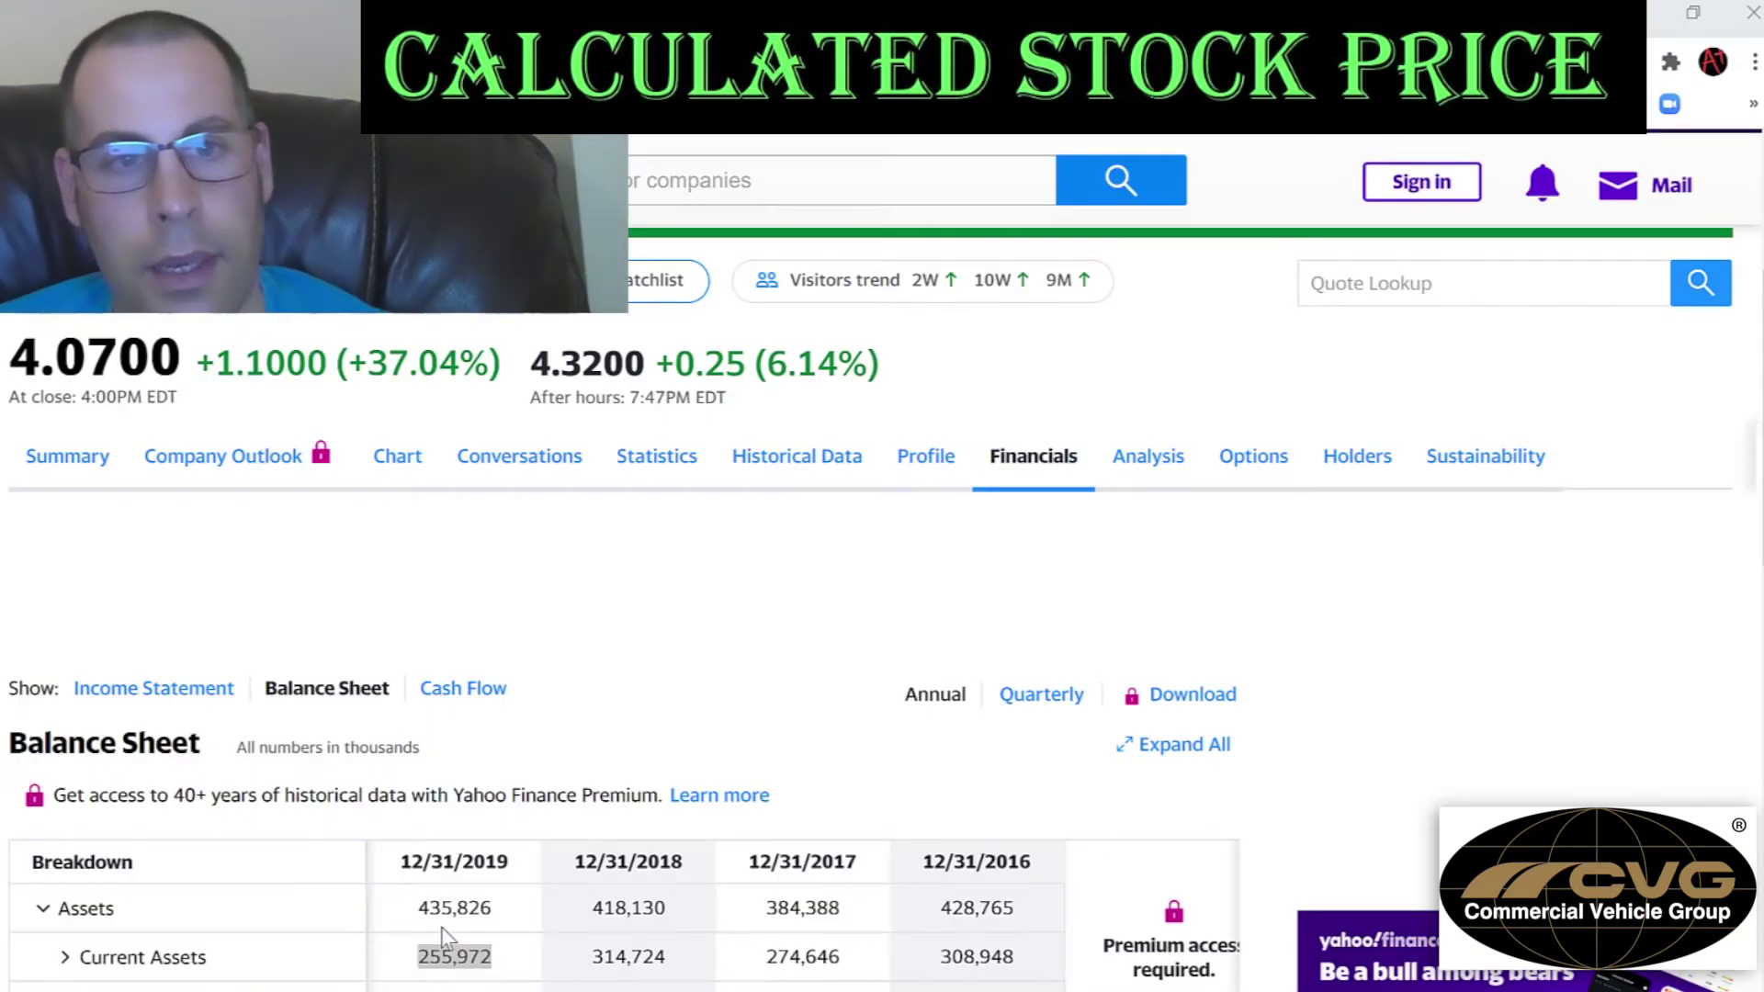
# - Expand the balance sheet's current assets into their items and its liabilities down to the current and non-current totals
pyautogui.scroll(-2, 112, 859)
pyautogui.click(64, 747)
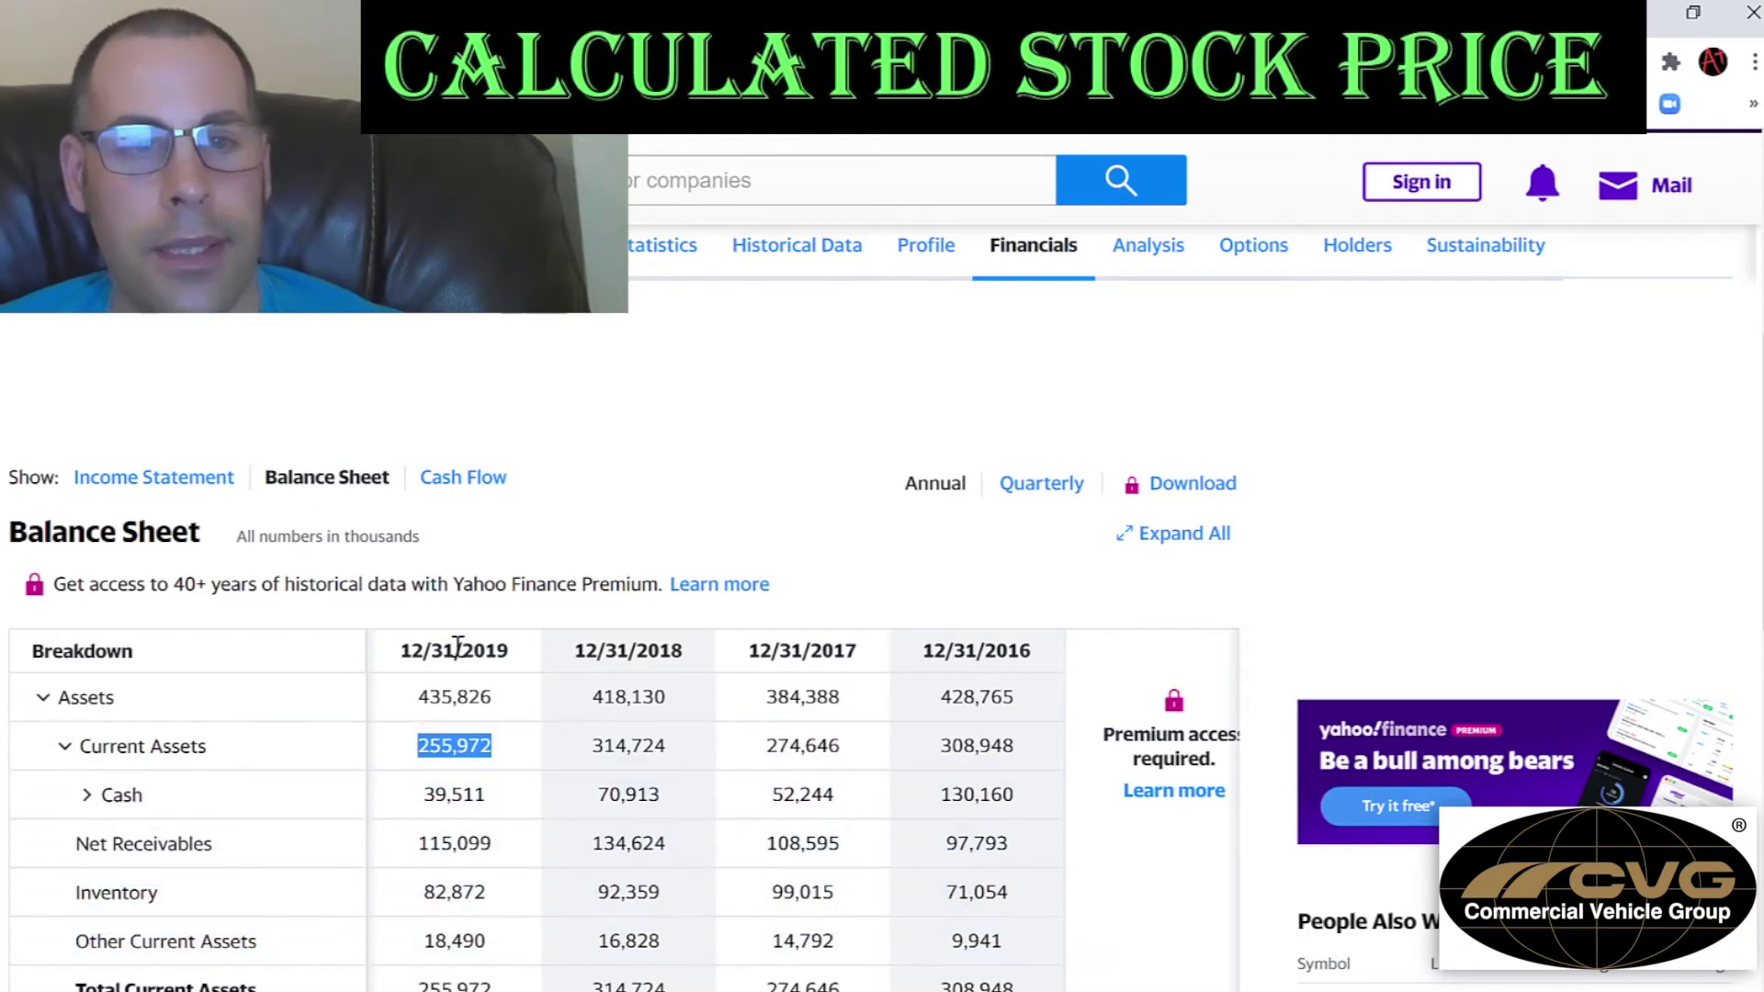
pyautogui.scroll(-4, 457, 646)
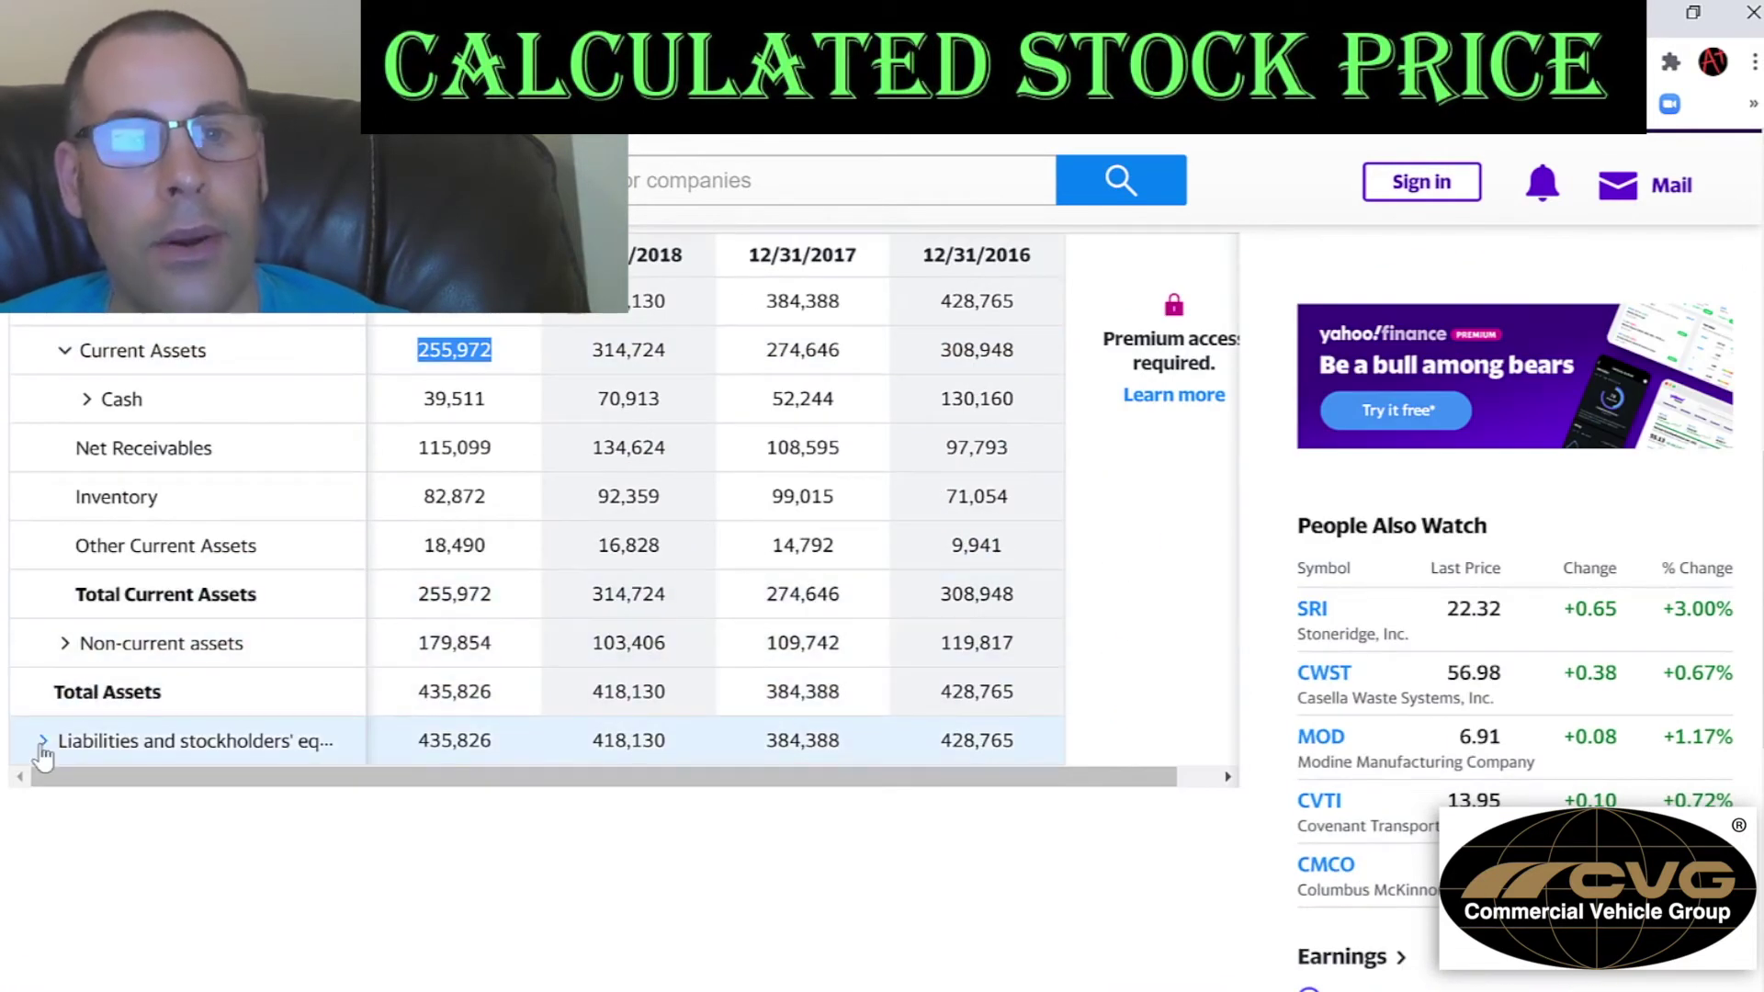
pyautogui.click(43, 743)
pyautogui.click(64, 789)
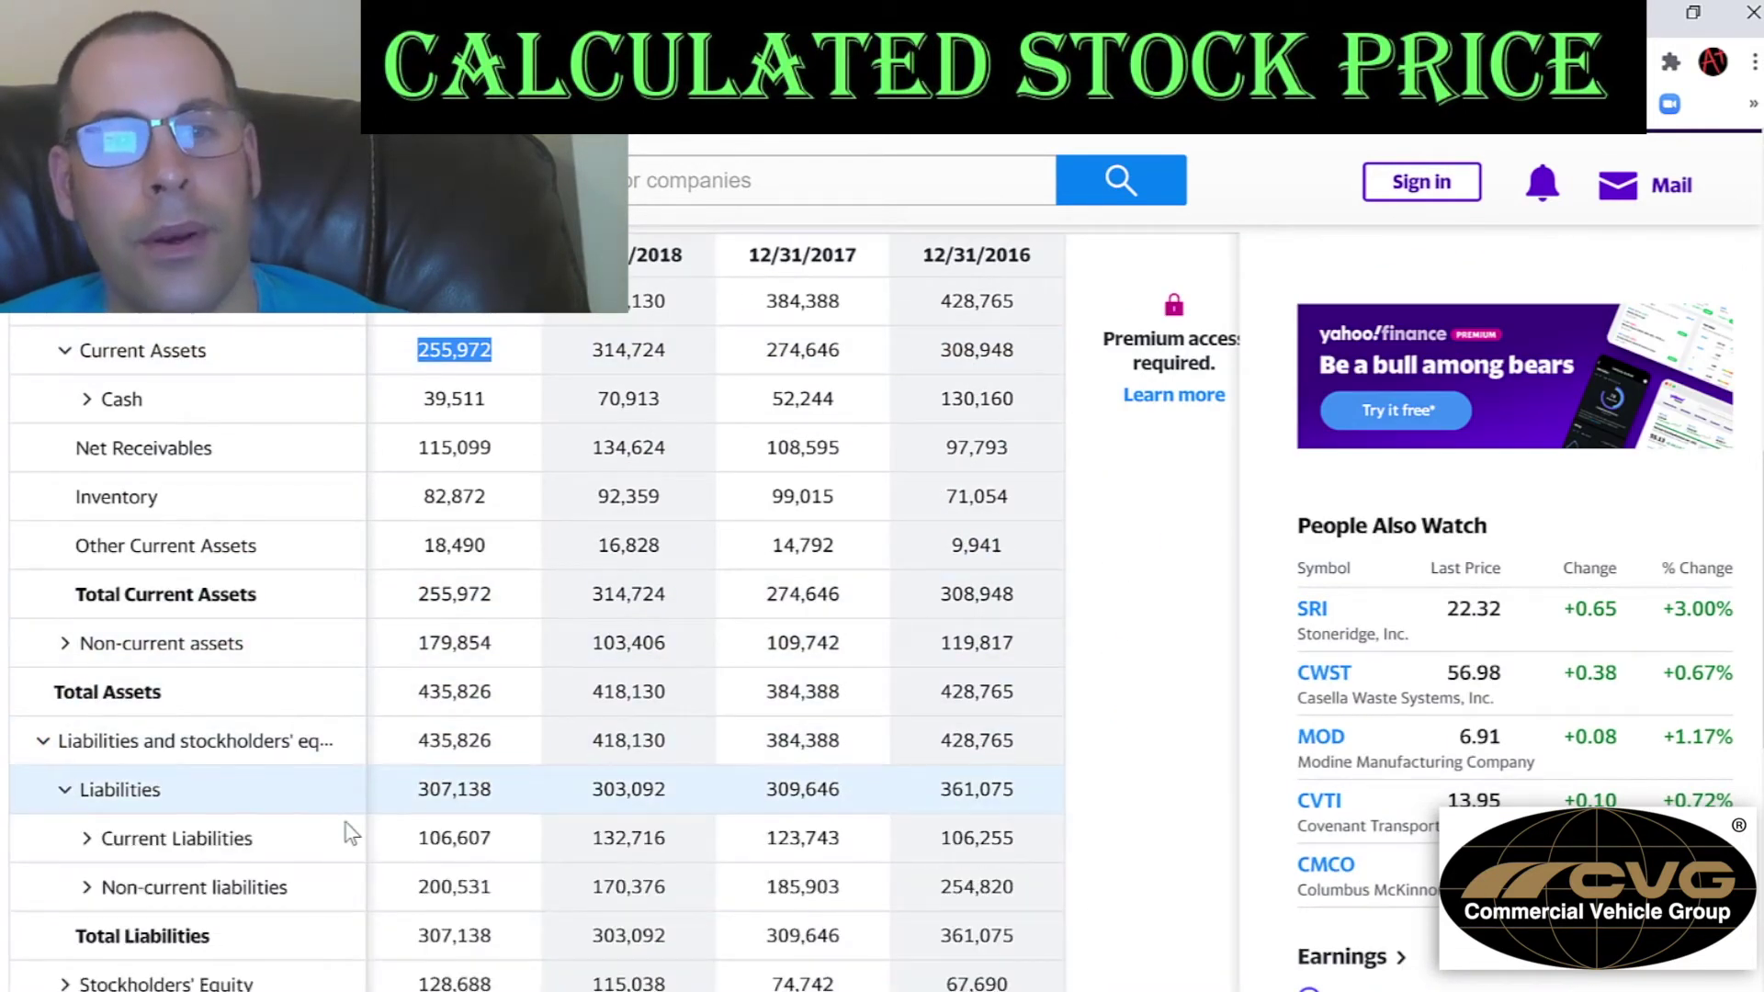
# - Copy the 2019 current liabilities of 106,607 into the matching input cell, and expand their breakdown on the balance sheet
pyautogui.doubleClick(457, 838)
pyautogui.hotkey('alt', 'Tab')
pyautogui.hotkey('ctrl', 'v')
pyautogui.hotkey('alt', 'Tab')
pyautogui.scroll(-1, 382, 787)
pyautogui.click(86, 630)
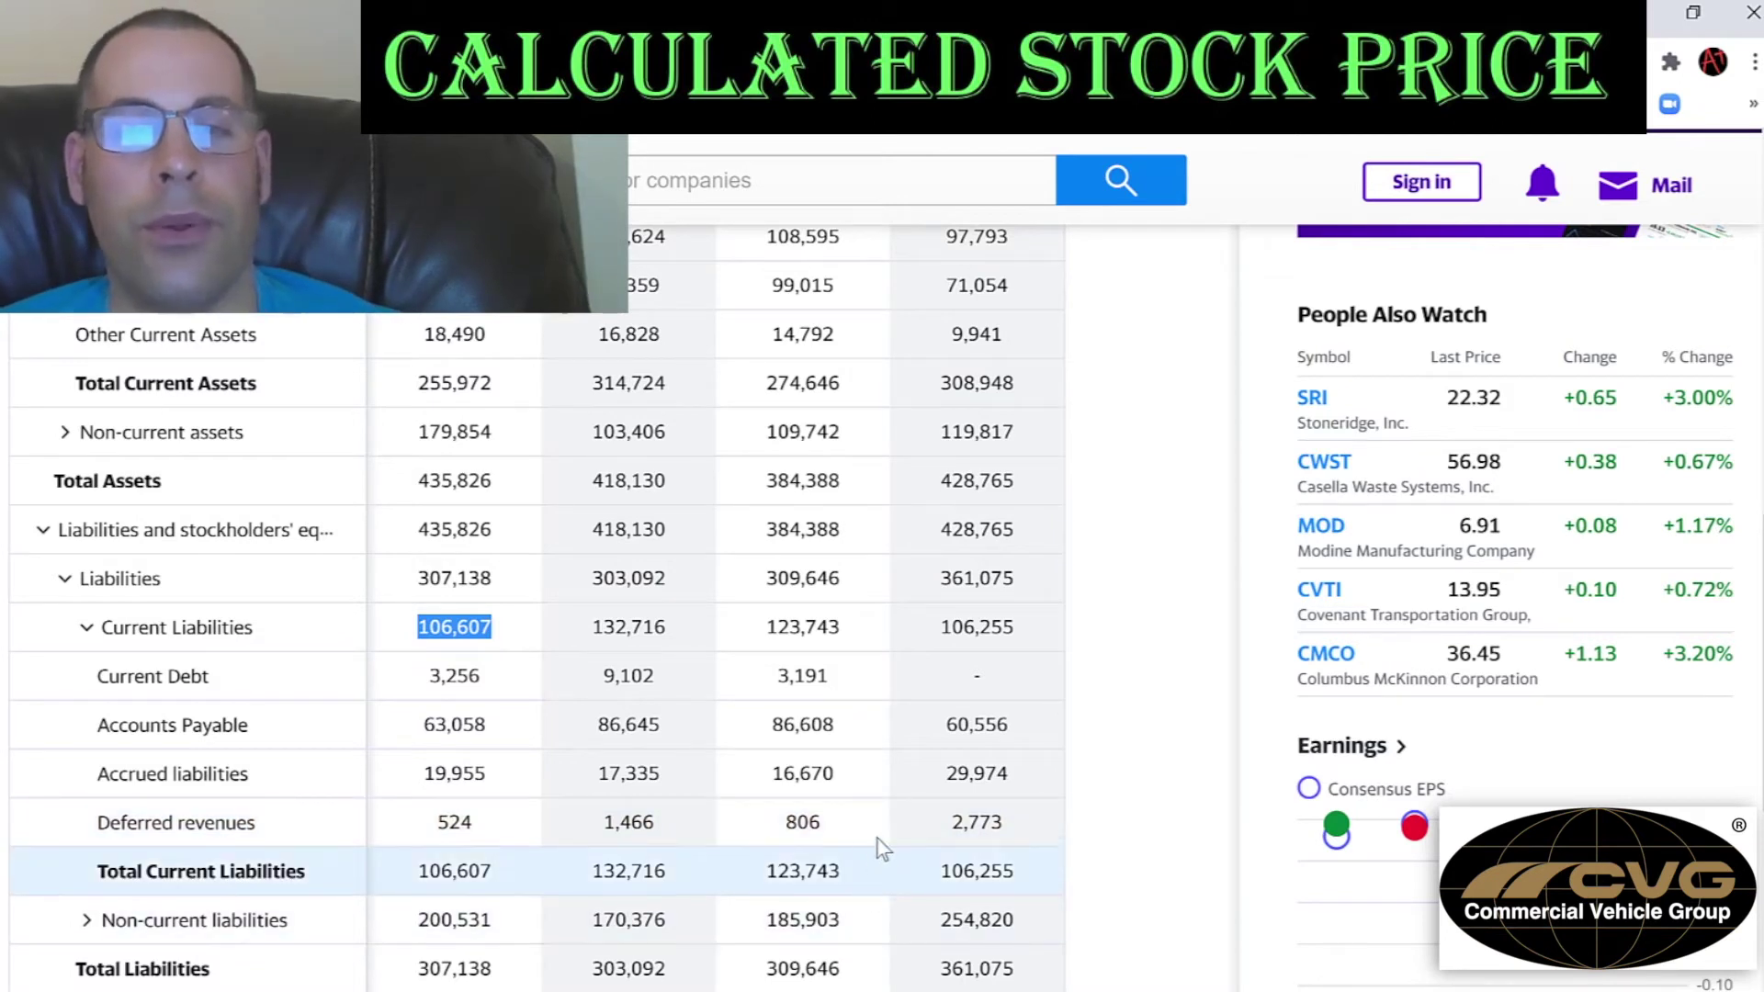
# - Copy the 2019 stockholders' equity of 128,688 from the balance sheet into the yellow Equity input cell
pyautogui.scroll(-2, 588, 779)
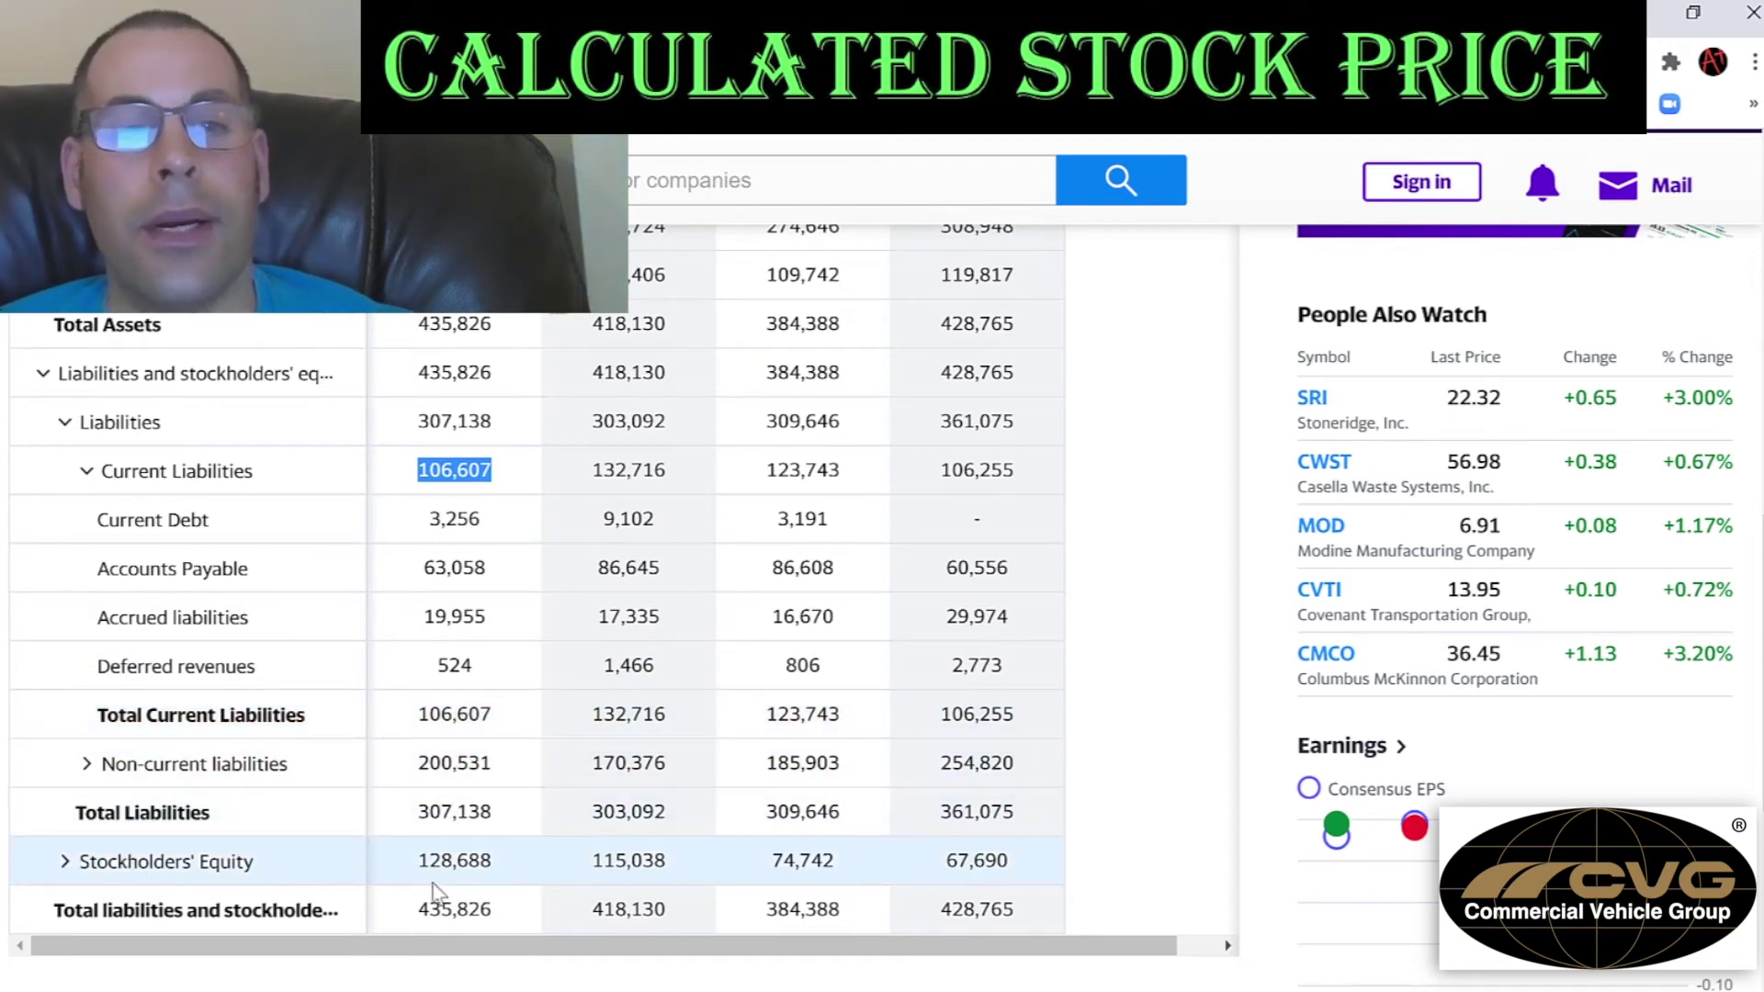
pyautogui.click(470, 852)
pyautogui.doubleClick(469, 851)
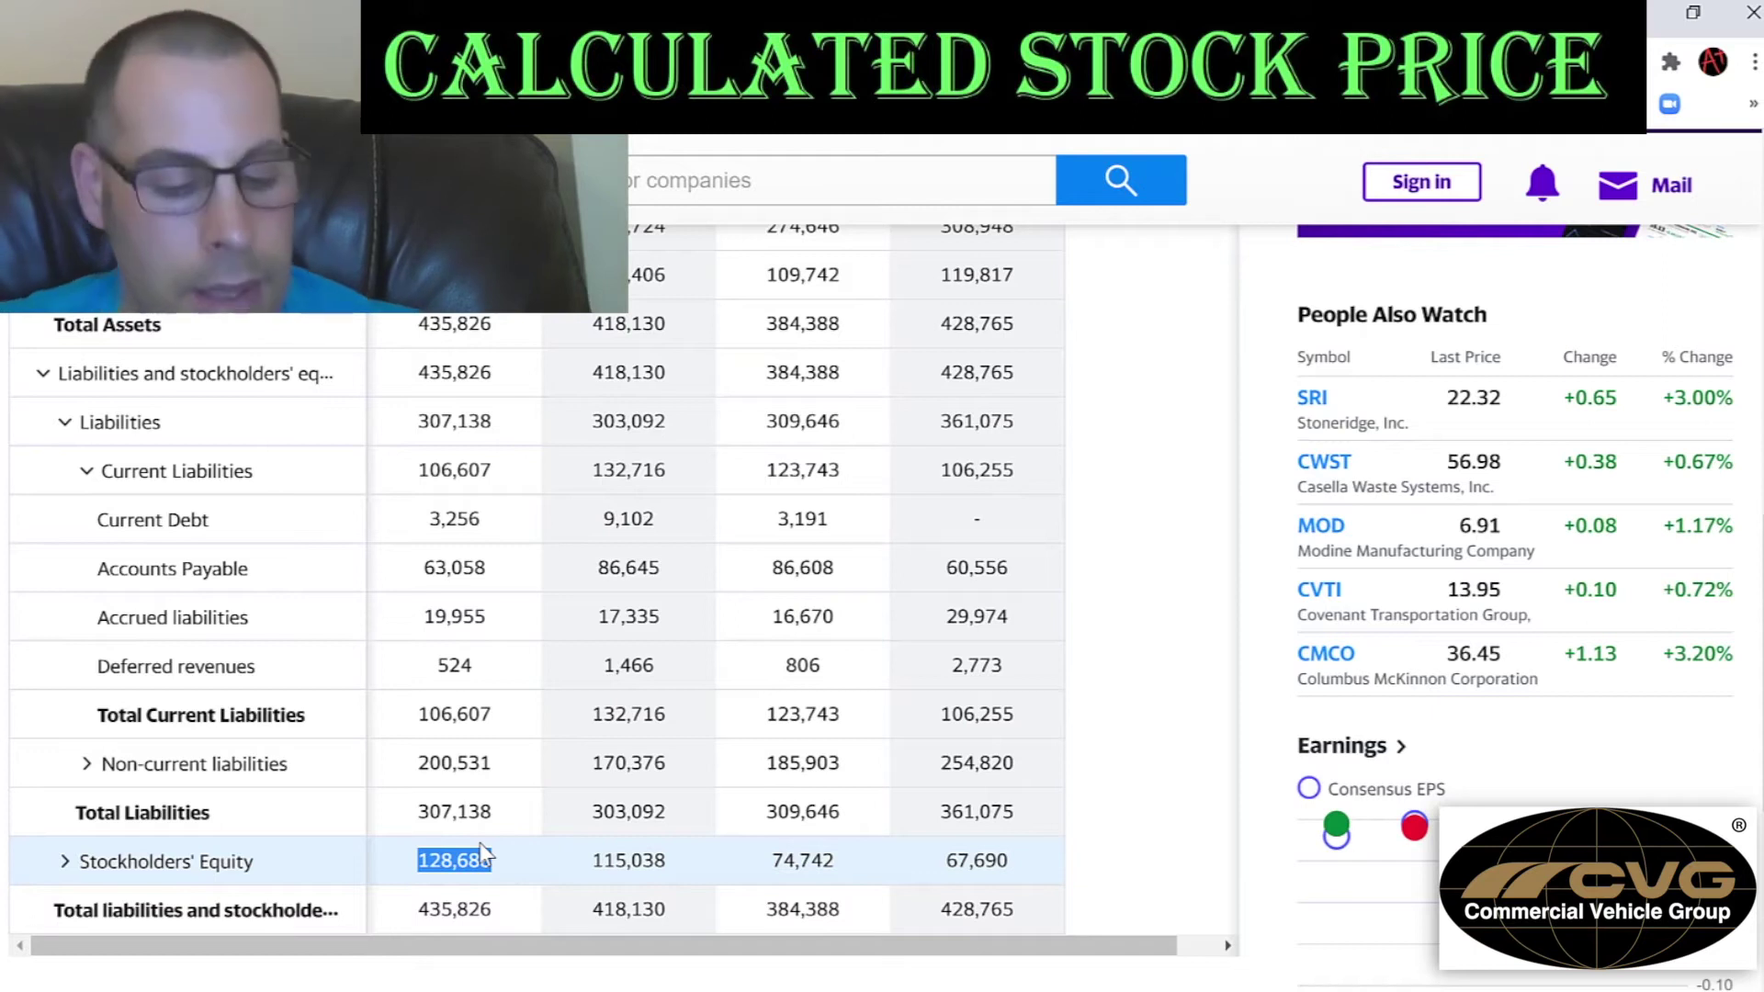
pyautogui.hotkey('alt', 'Tab')
pyautogui.press('F2')
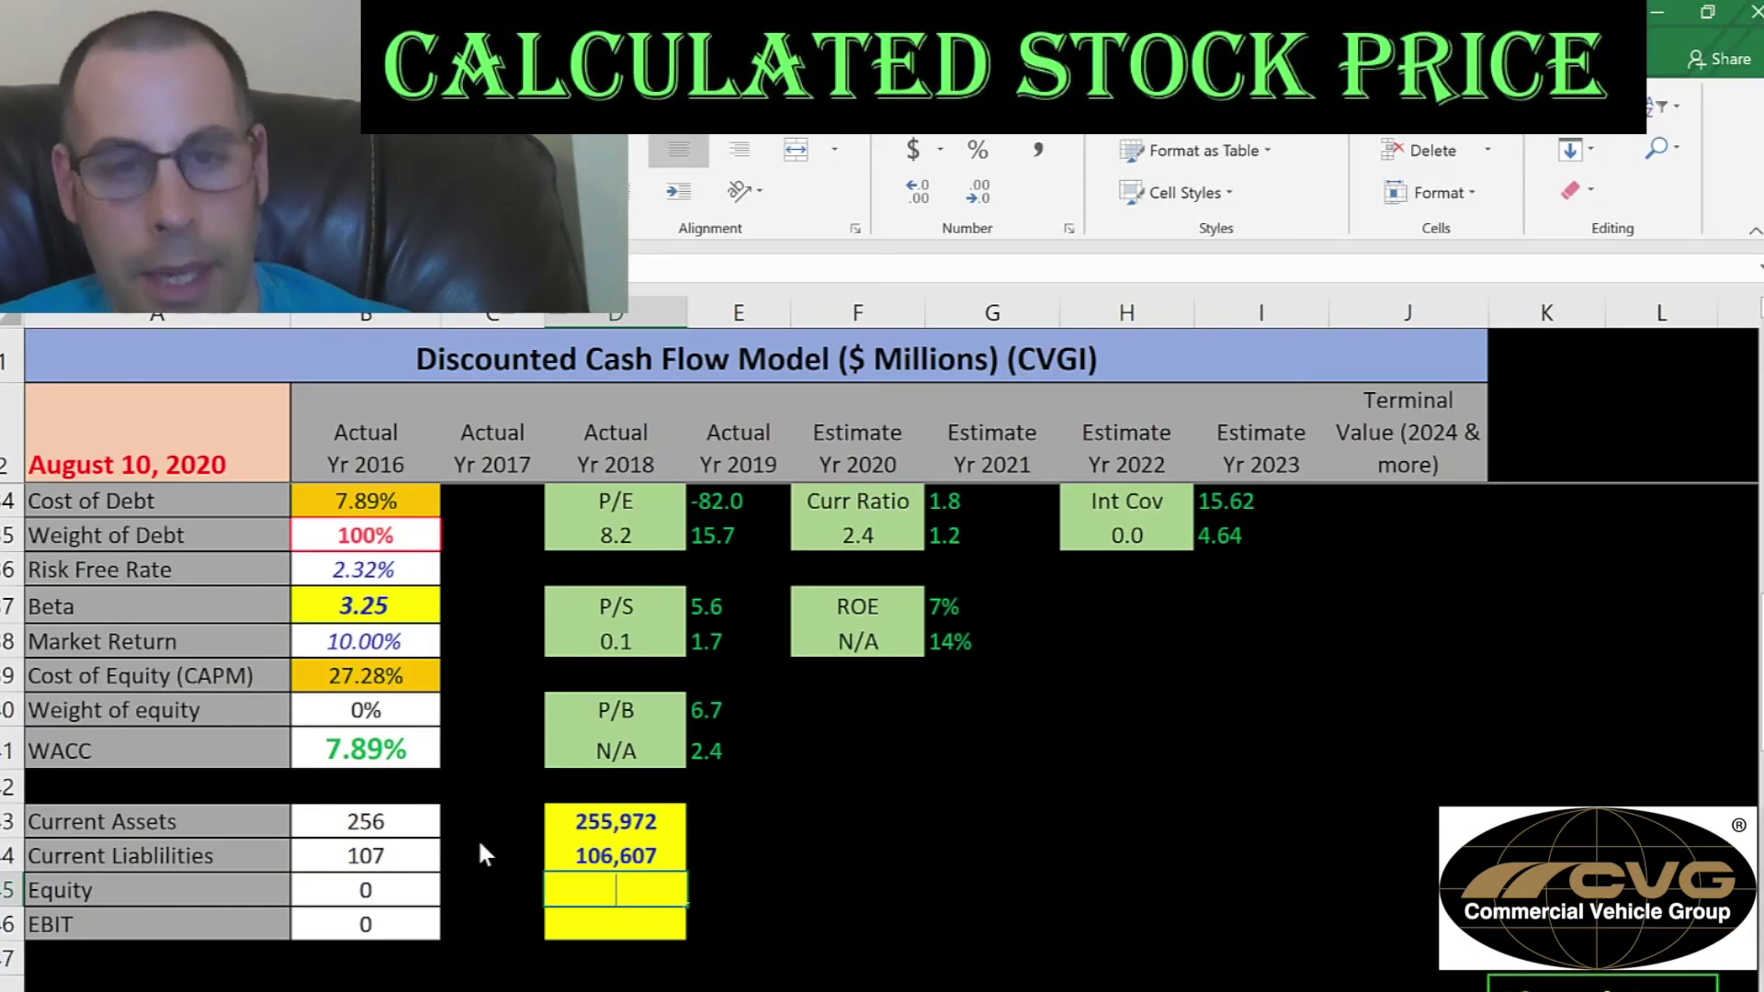
pyautogui.hotkey('ctrl', 'v')
pyautogui.press('Return')
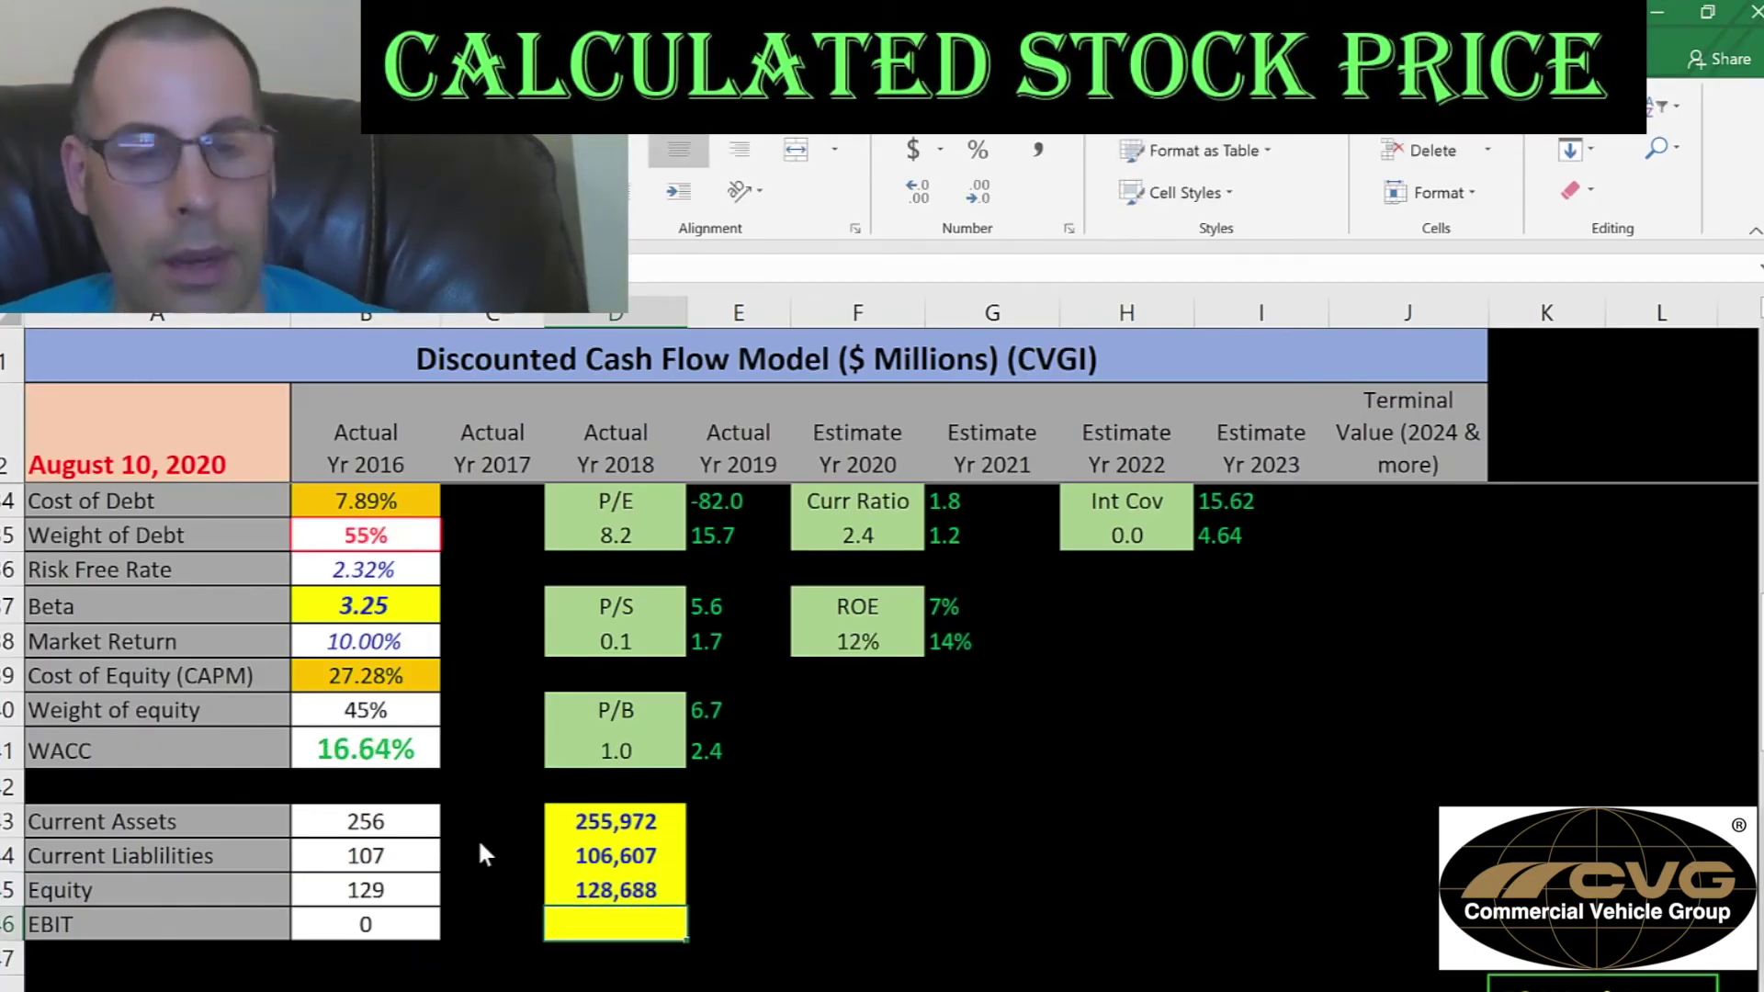
# - Return to the Yahoo Finance balance sheet and expand Stockholders' Equity into its component items
pyautogui.hotkey('alt', 'Tab')
pyautogui.scroll(-1, 481, 847)
pyautogui.click(62, 759)
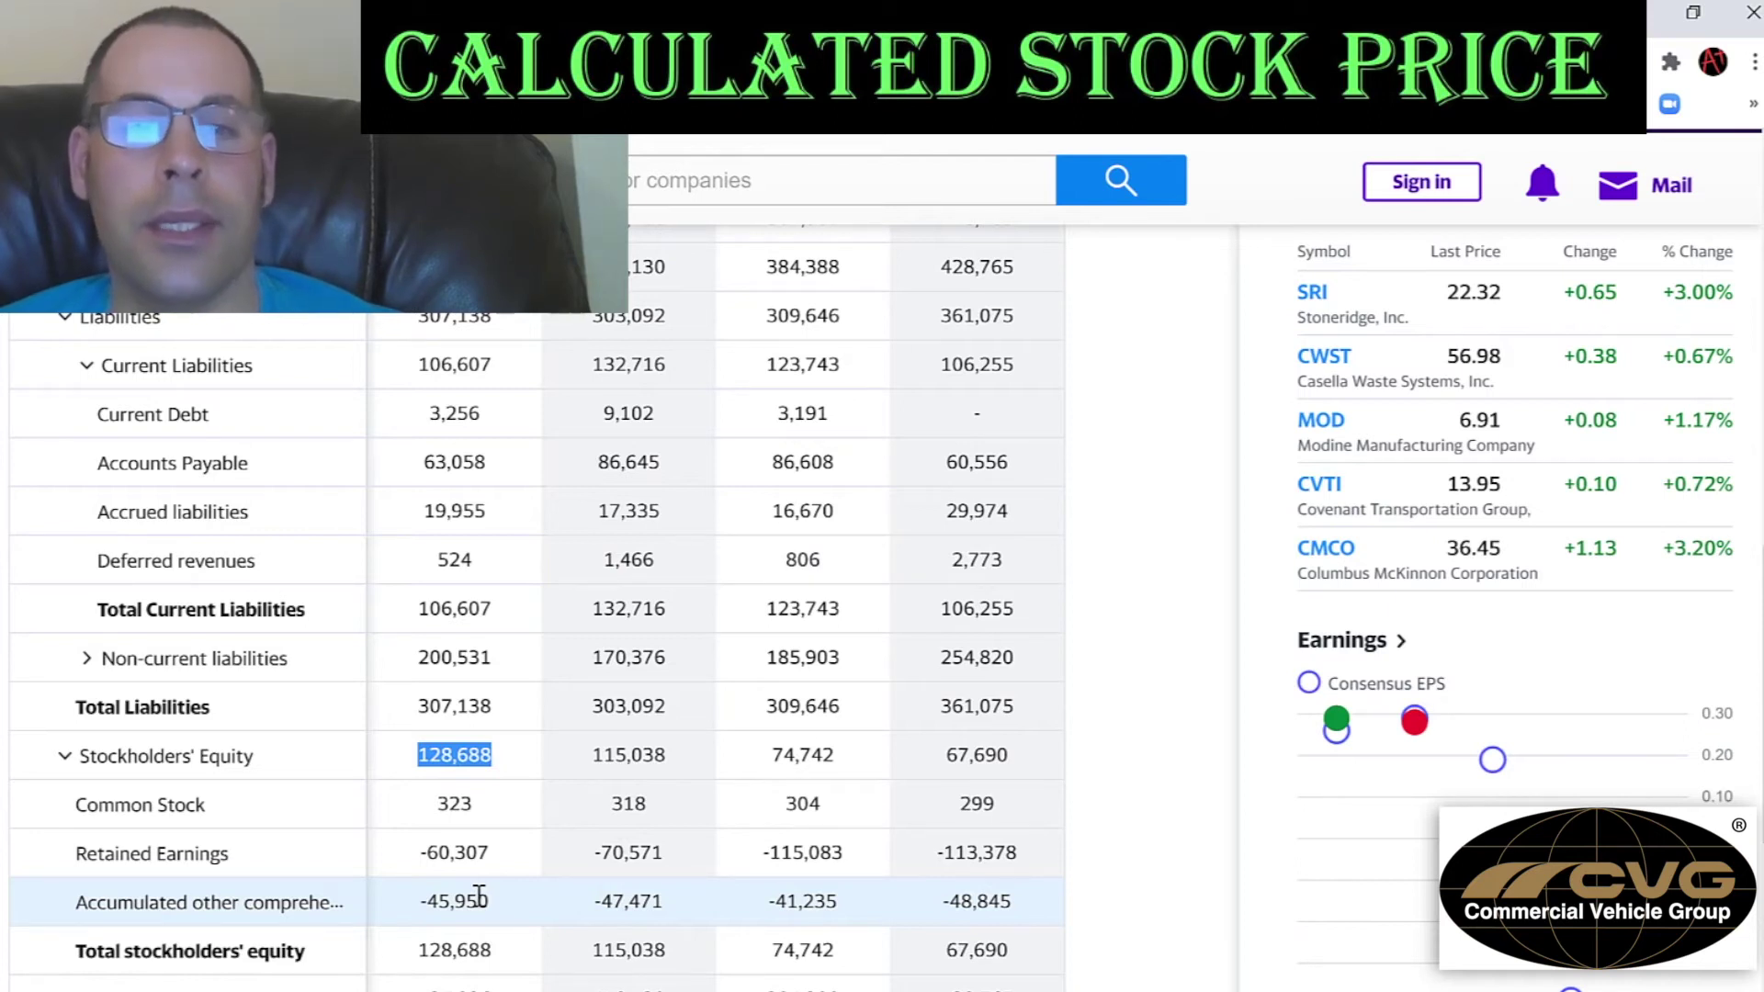
# - Copy the 2019 operating income of 40,636 from the income statement into the model's yellow EBIT input cell
pyautogui.scroll(8, 204, 803)
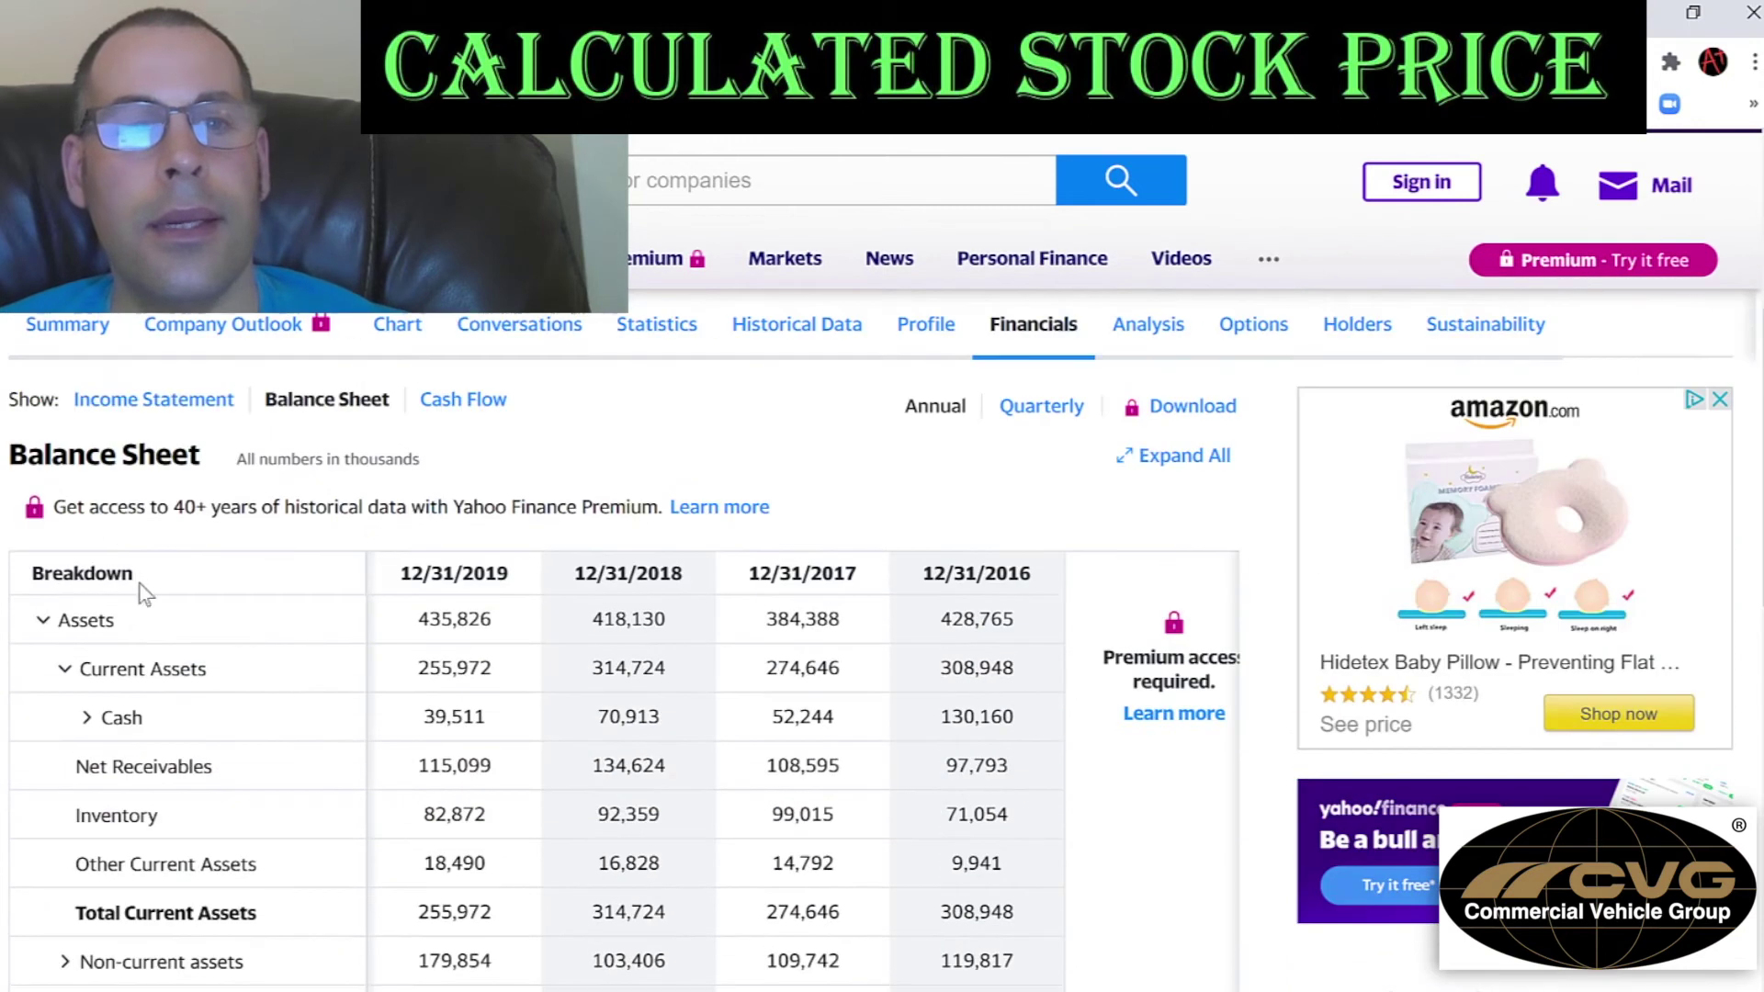
pyautogui.click(115, 401)
pyautogui.scroll(-2, 519, 731)
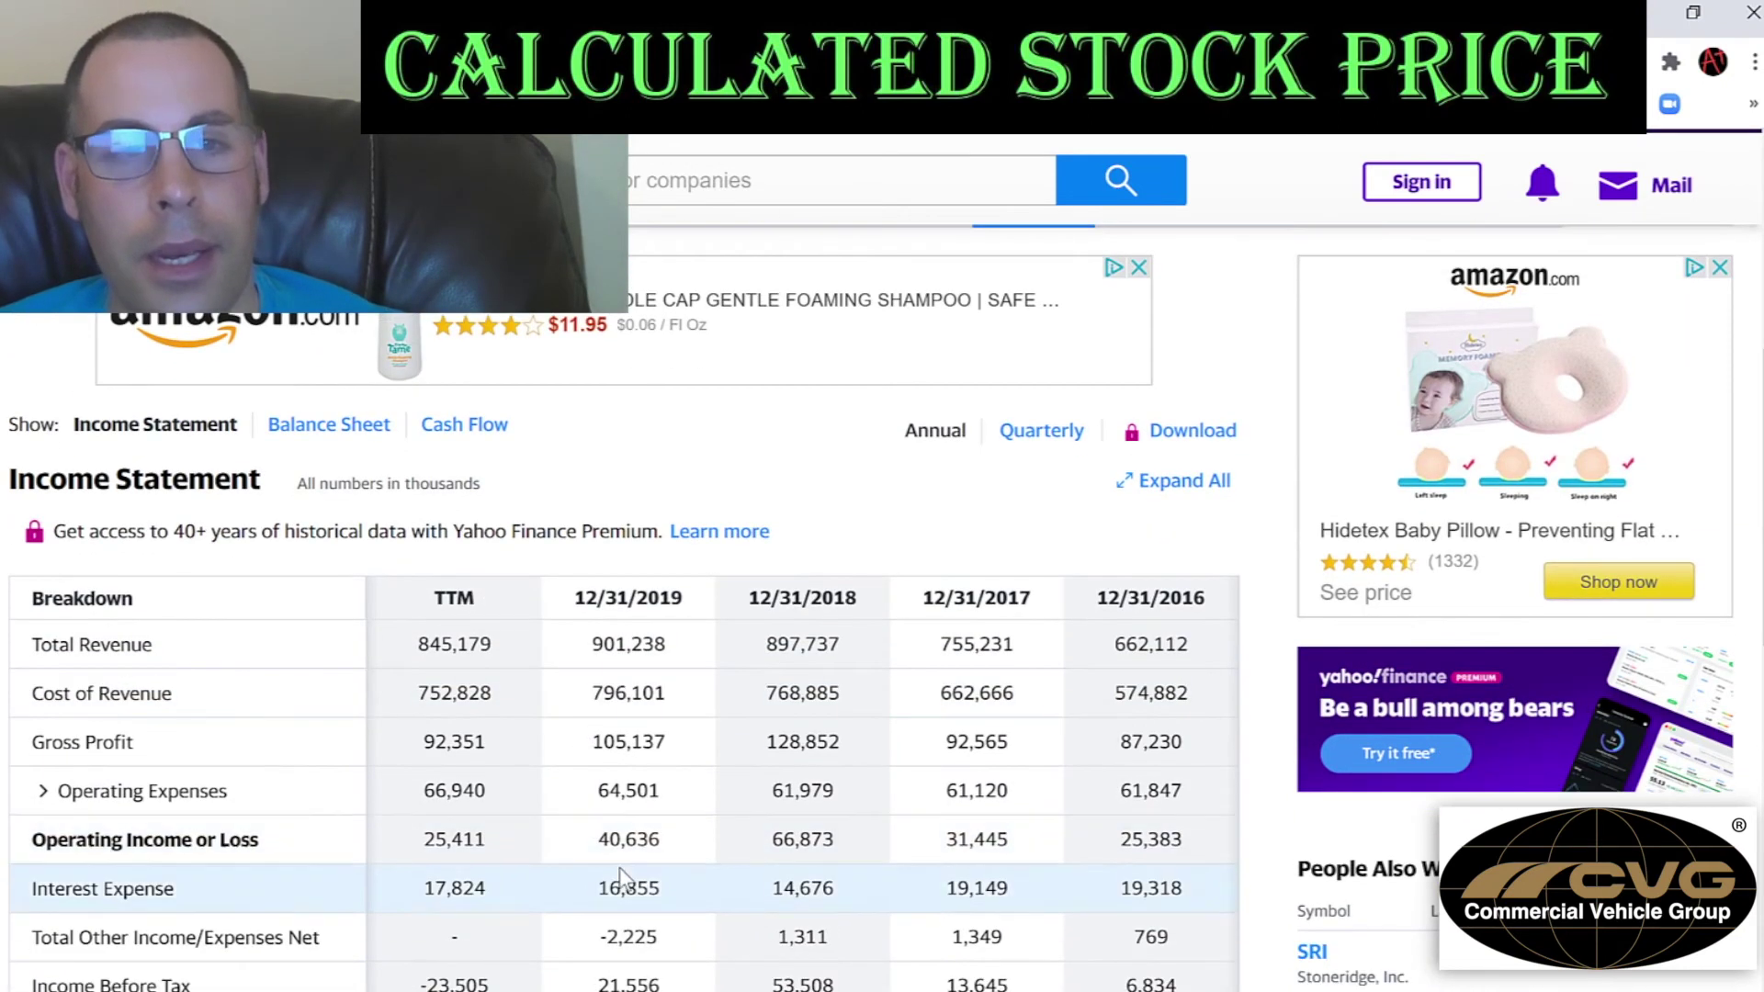
pyautogui.doubleClick(621, 839)
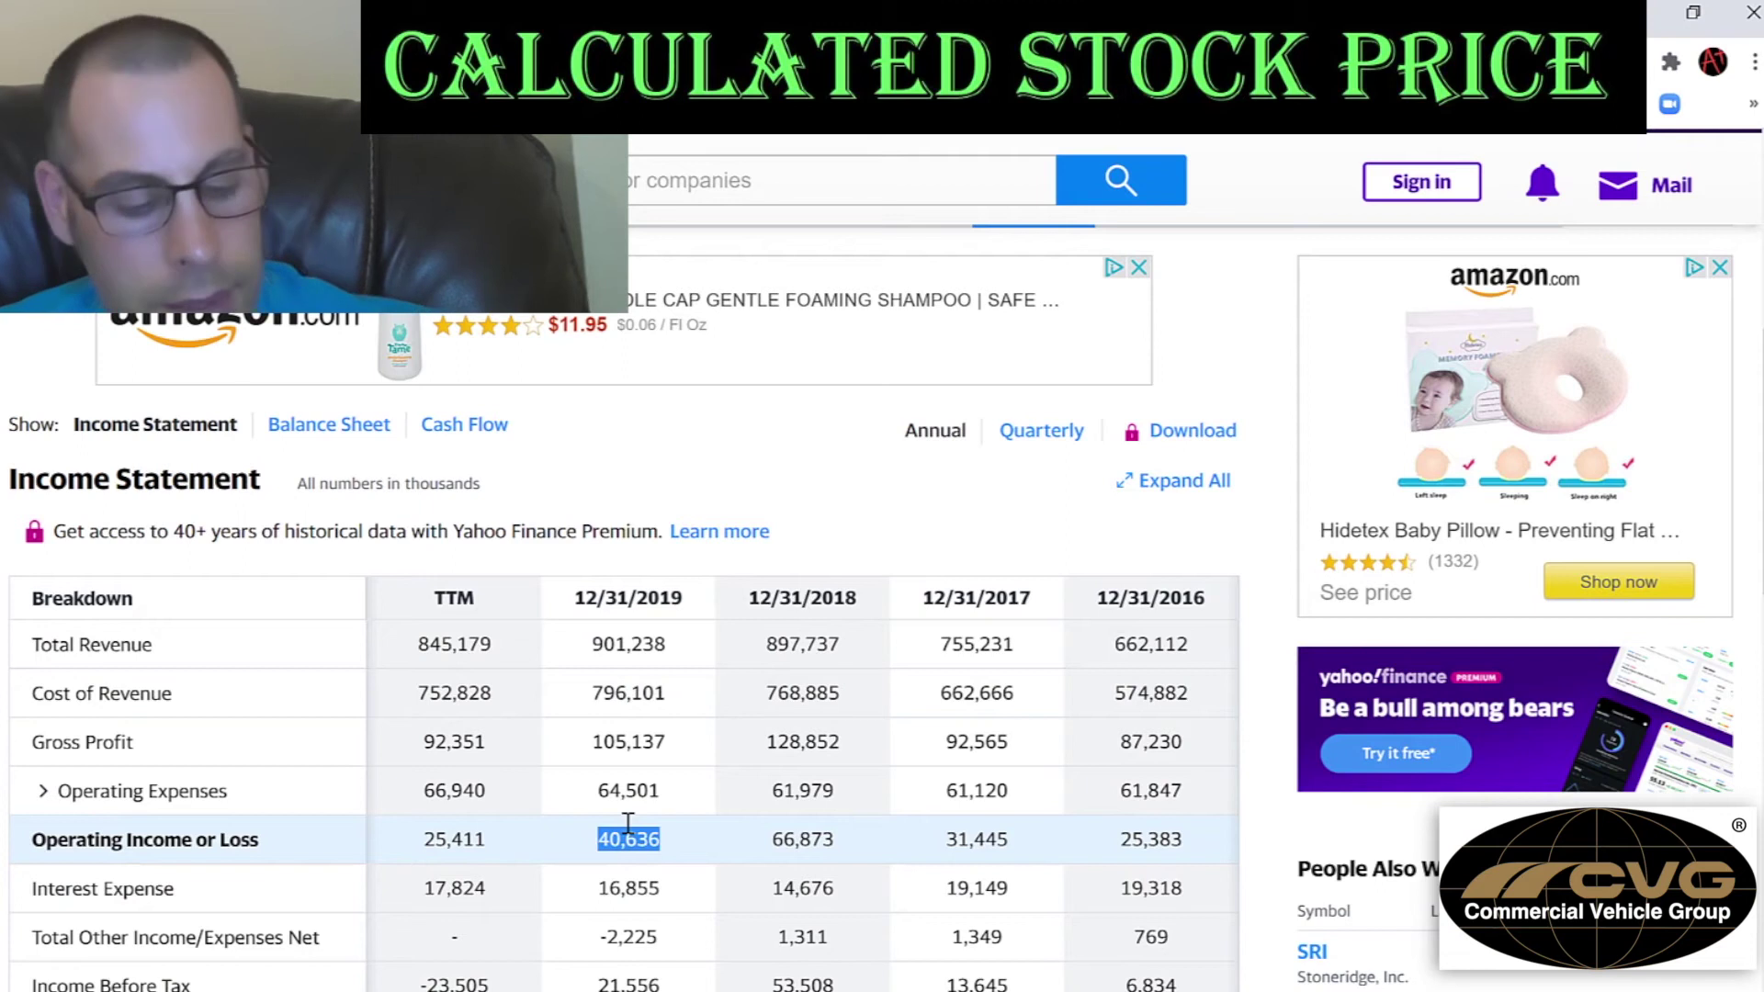
pyautogui.hotkey('alt', 'Tab')
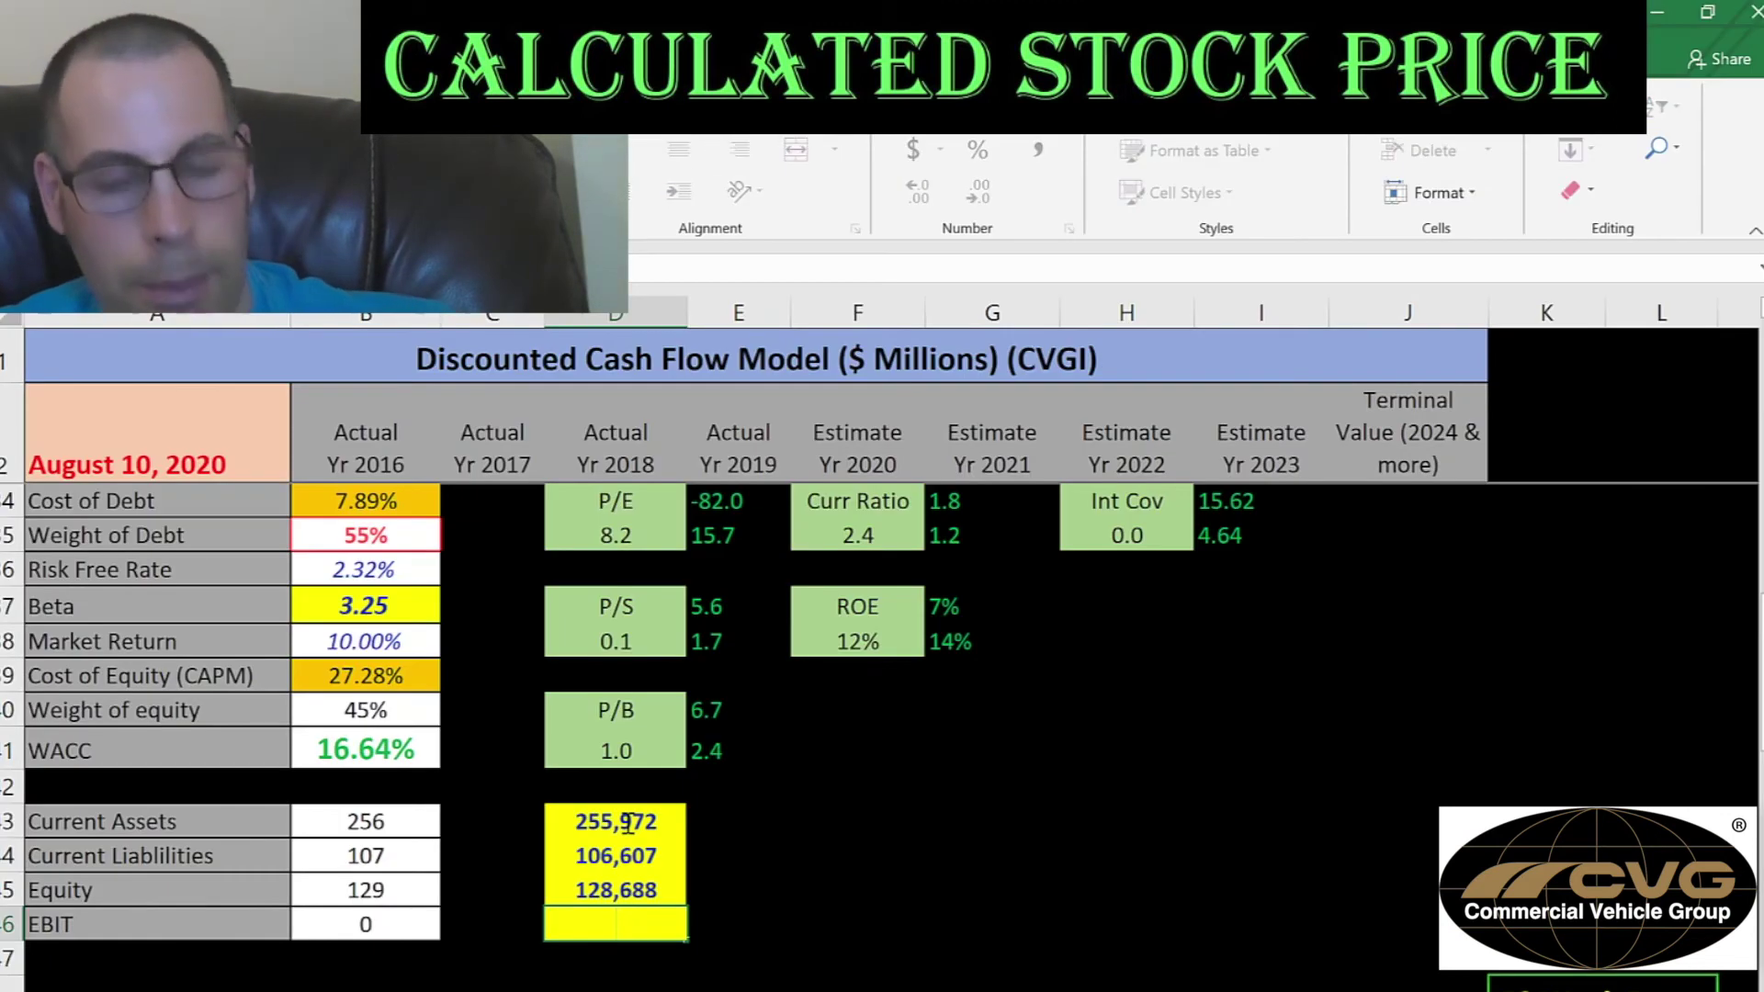
pyautogui.hotkey('ctrl', 'v')
pyautogui.press('Return')
# - Examine how the model combines the weight and cost of debt with the CAPM cost of equity into the WACC
pyautogui.press('Up')
pyautogui.press('Up')
pyautogui.press('Up')
pyautogui.press('Up')
pyautogui.press('Up')
pyautogui.press('Up')
pyautogui.press('Up')
pyautogui.press('Up')
pyautogui.press('Up')
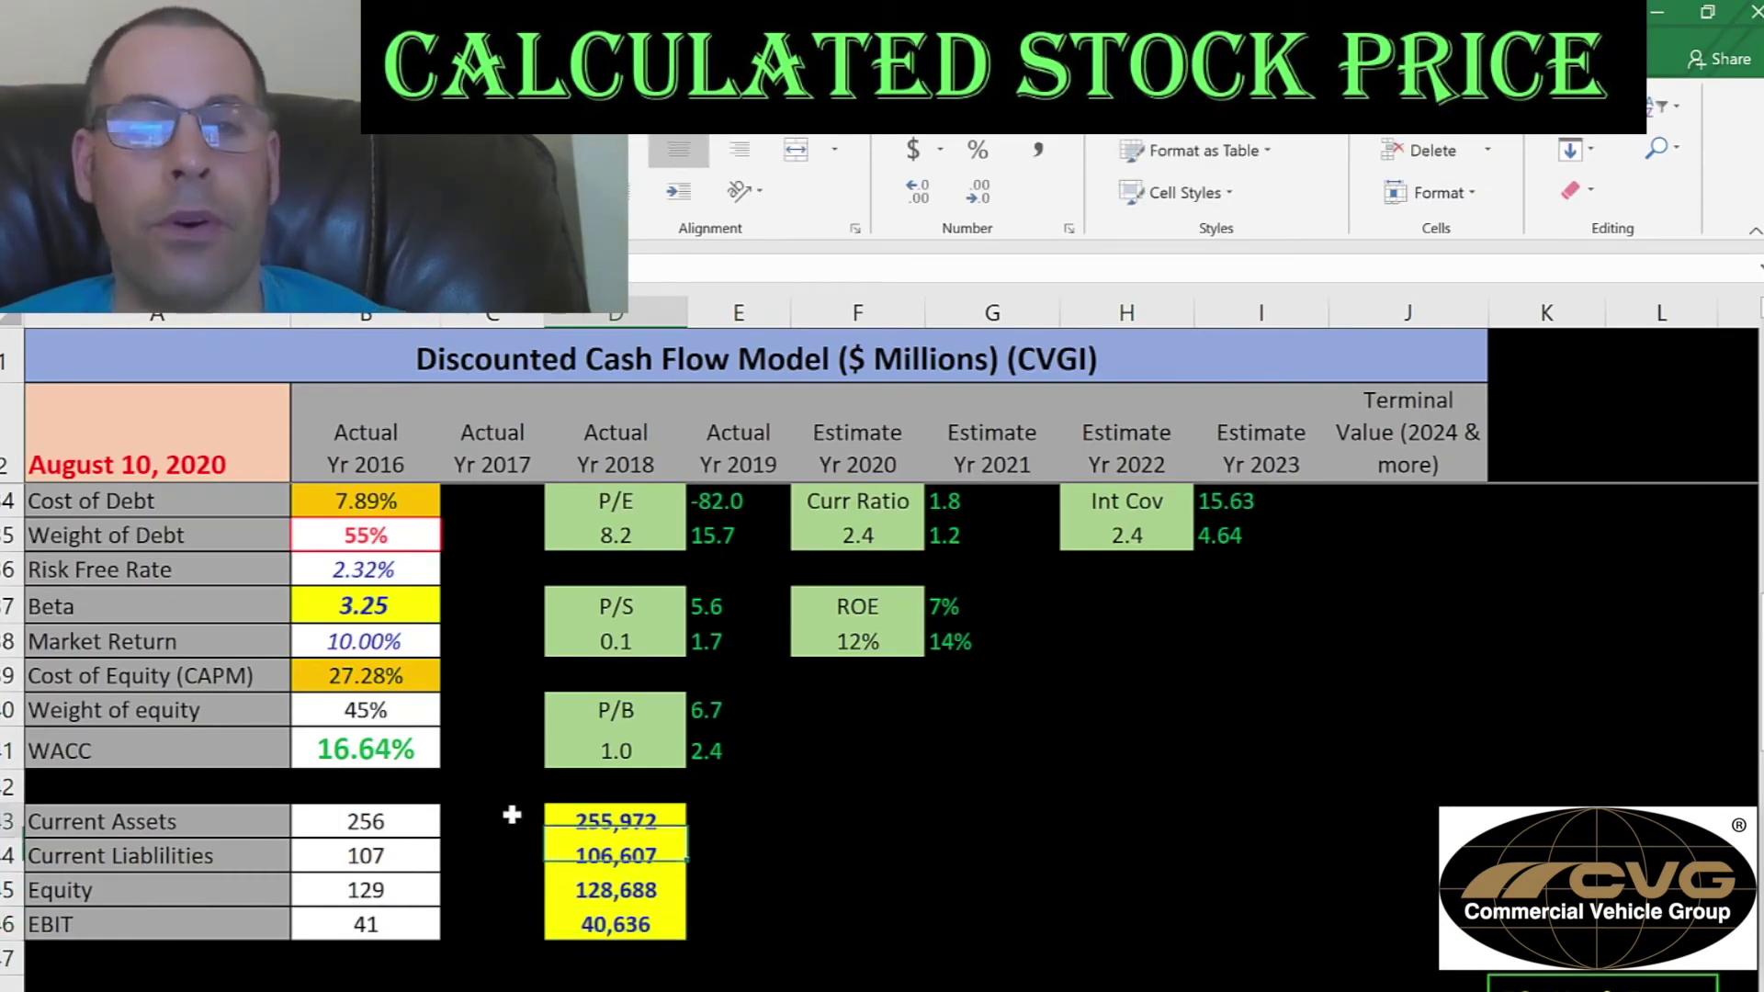
pyautogui.click(366, 536)
pyautogui.scroll(2, 1061, 901)
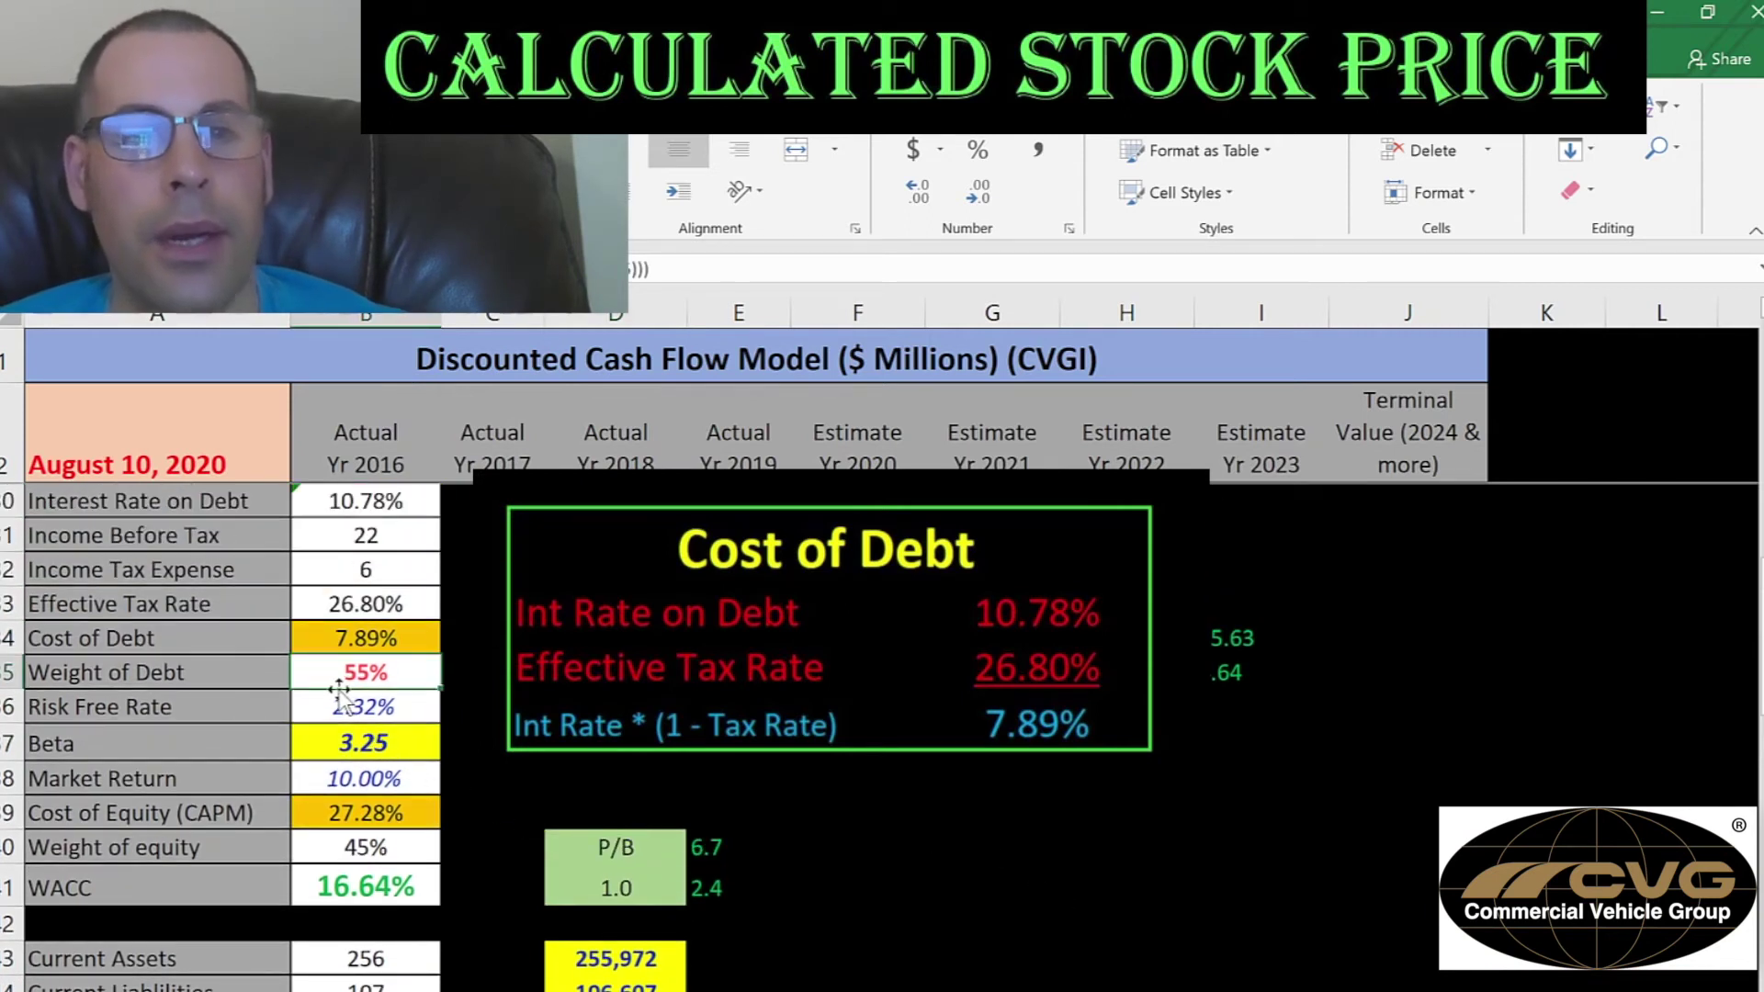
pyautogui.click(372, 638)
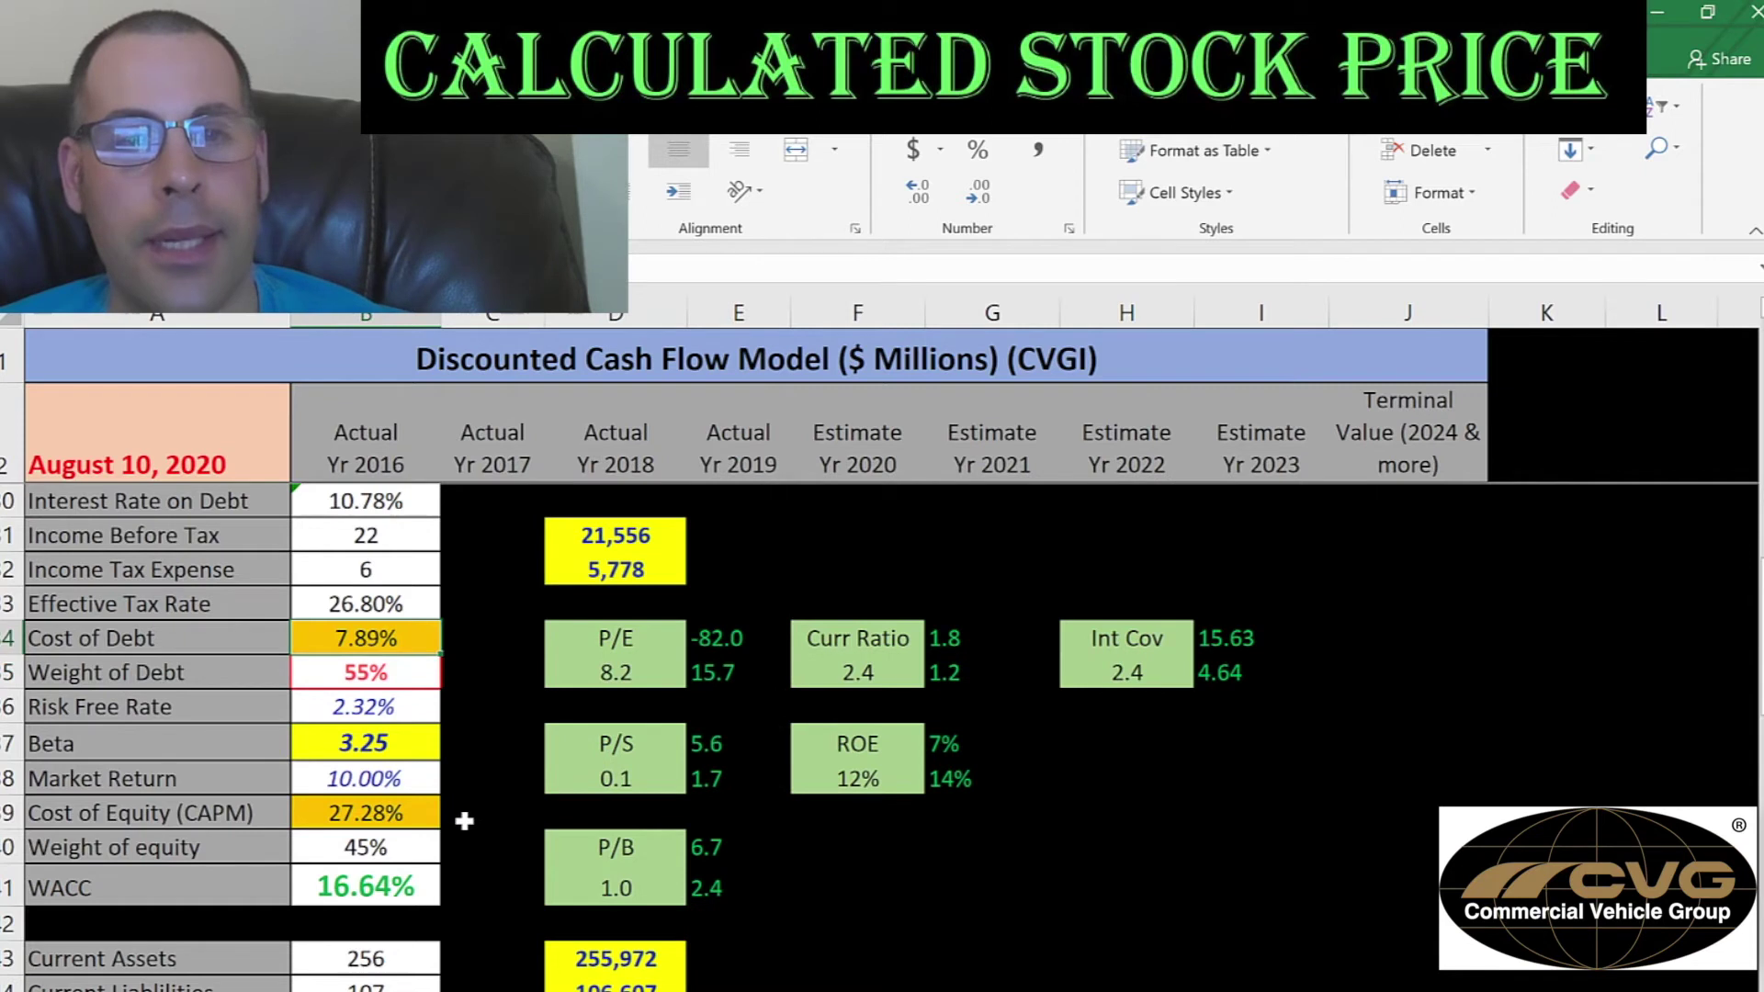
pyautogui.click(338, 856)
pyautogui.click(387, 781)
pyautogui.click(367, 815)
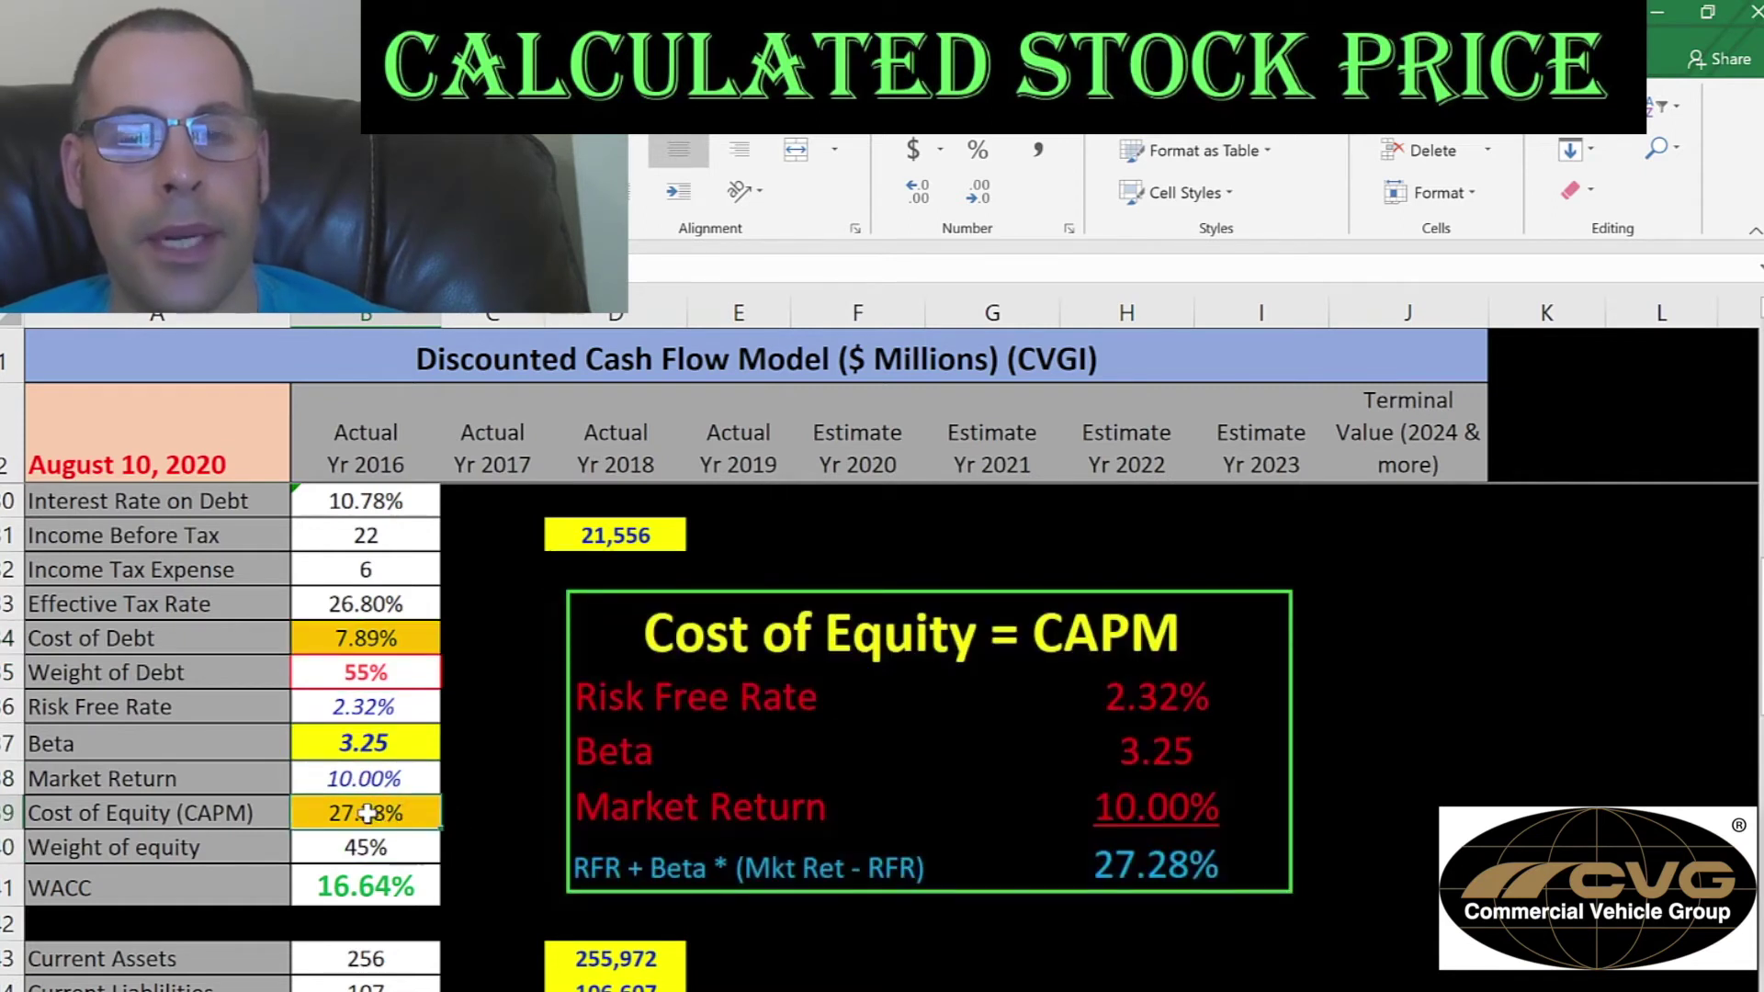
pyautogui.click(364, 889)
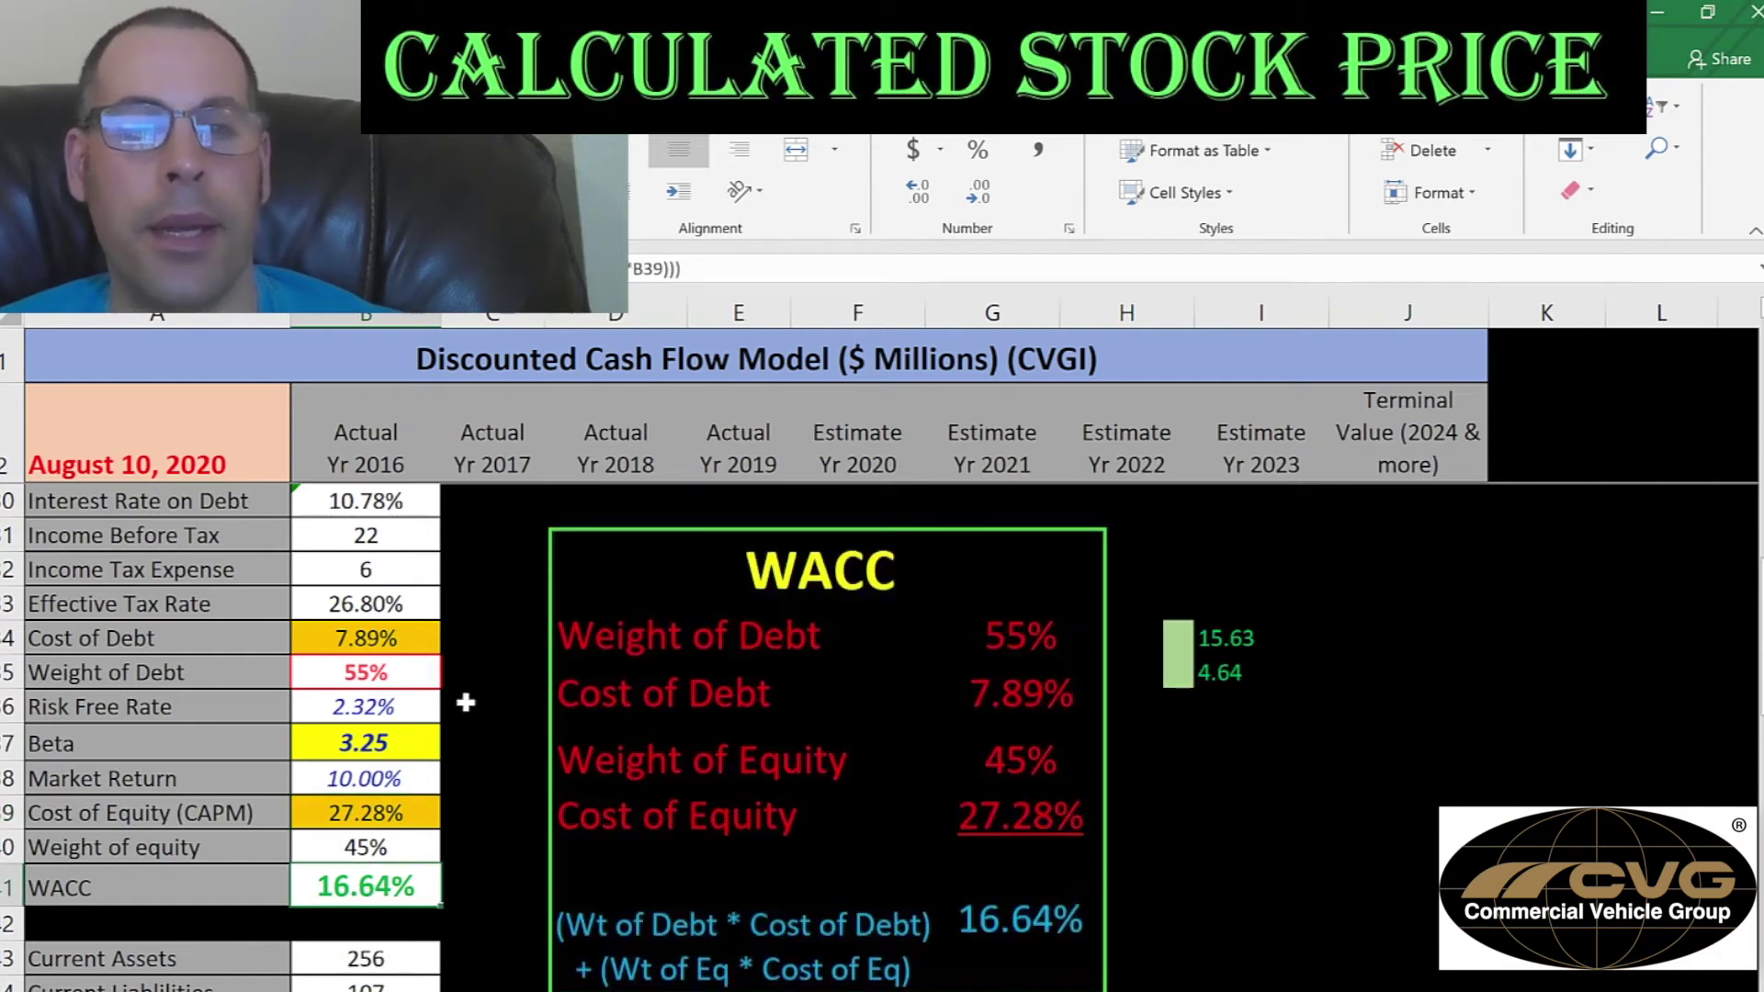
pyautogui.click(363, 637)
pyautogui.click(340, 805)
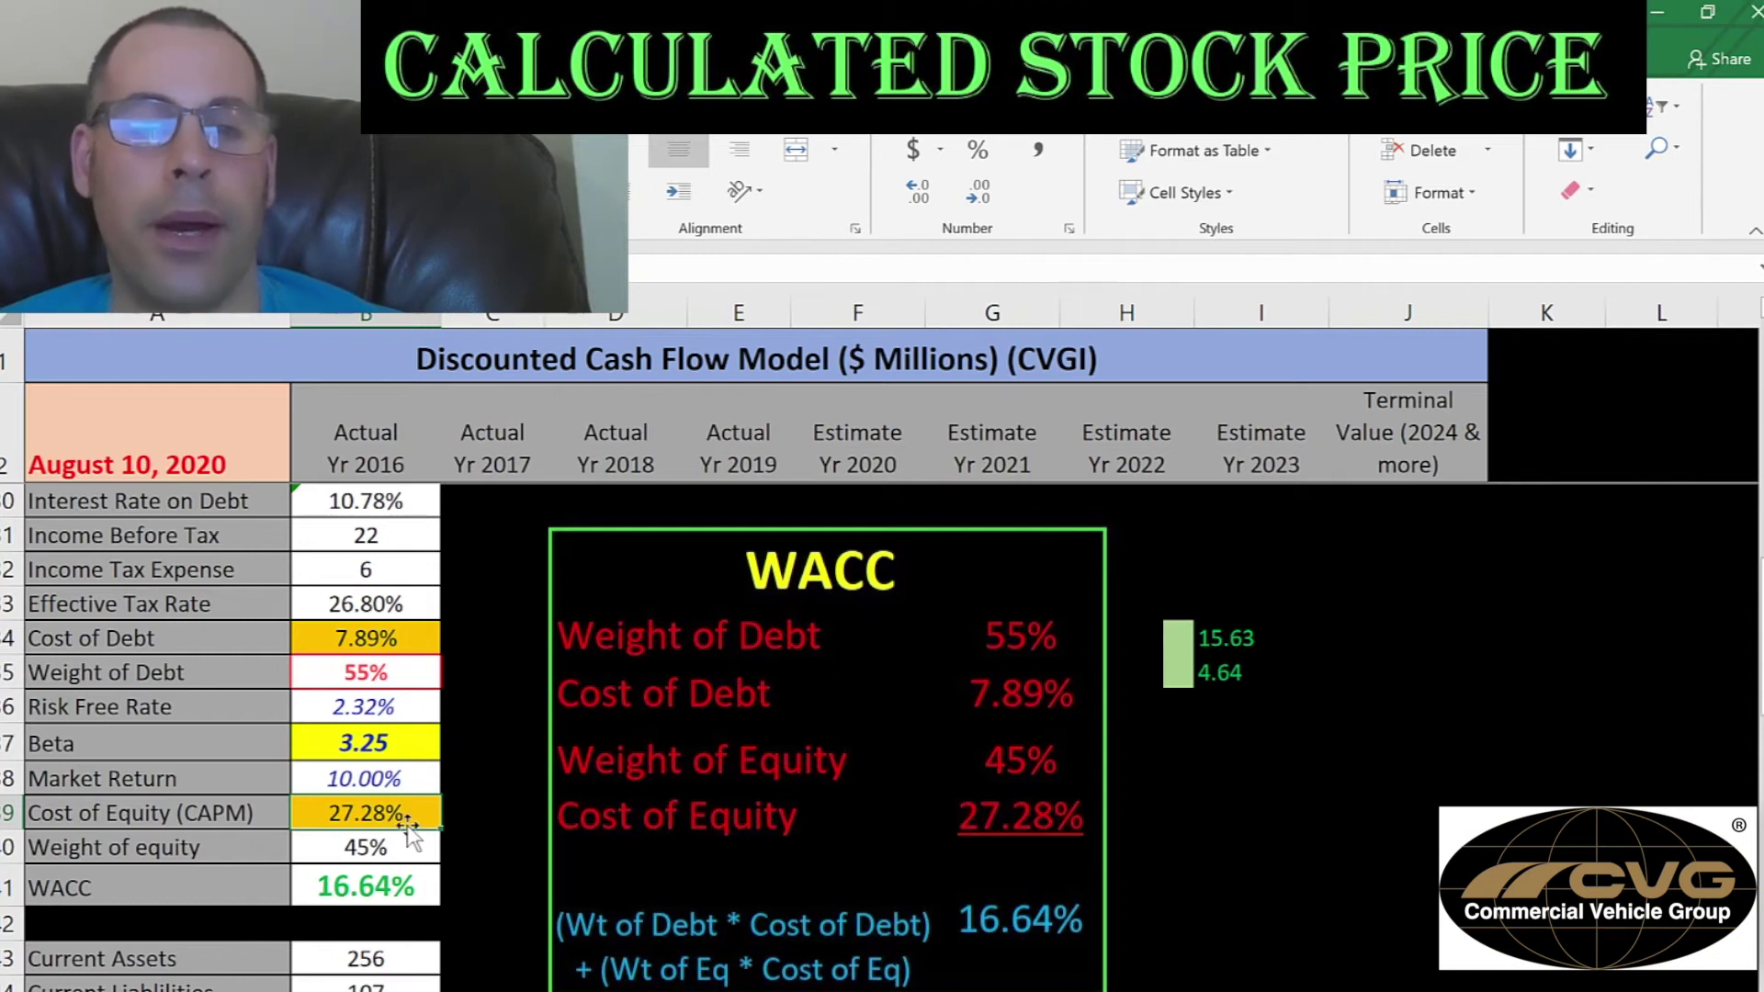
# - Review the estimated free cash flows, their present values, the shares outstanding and the calculated stock price at the model's beginning
pyautogui.scroll(9, 439, 841)
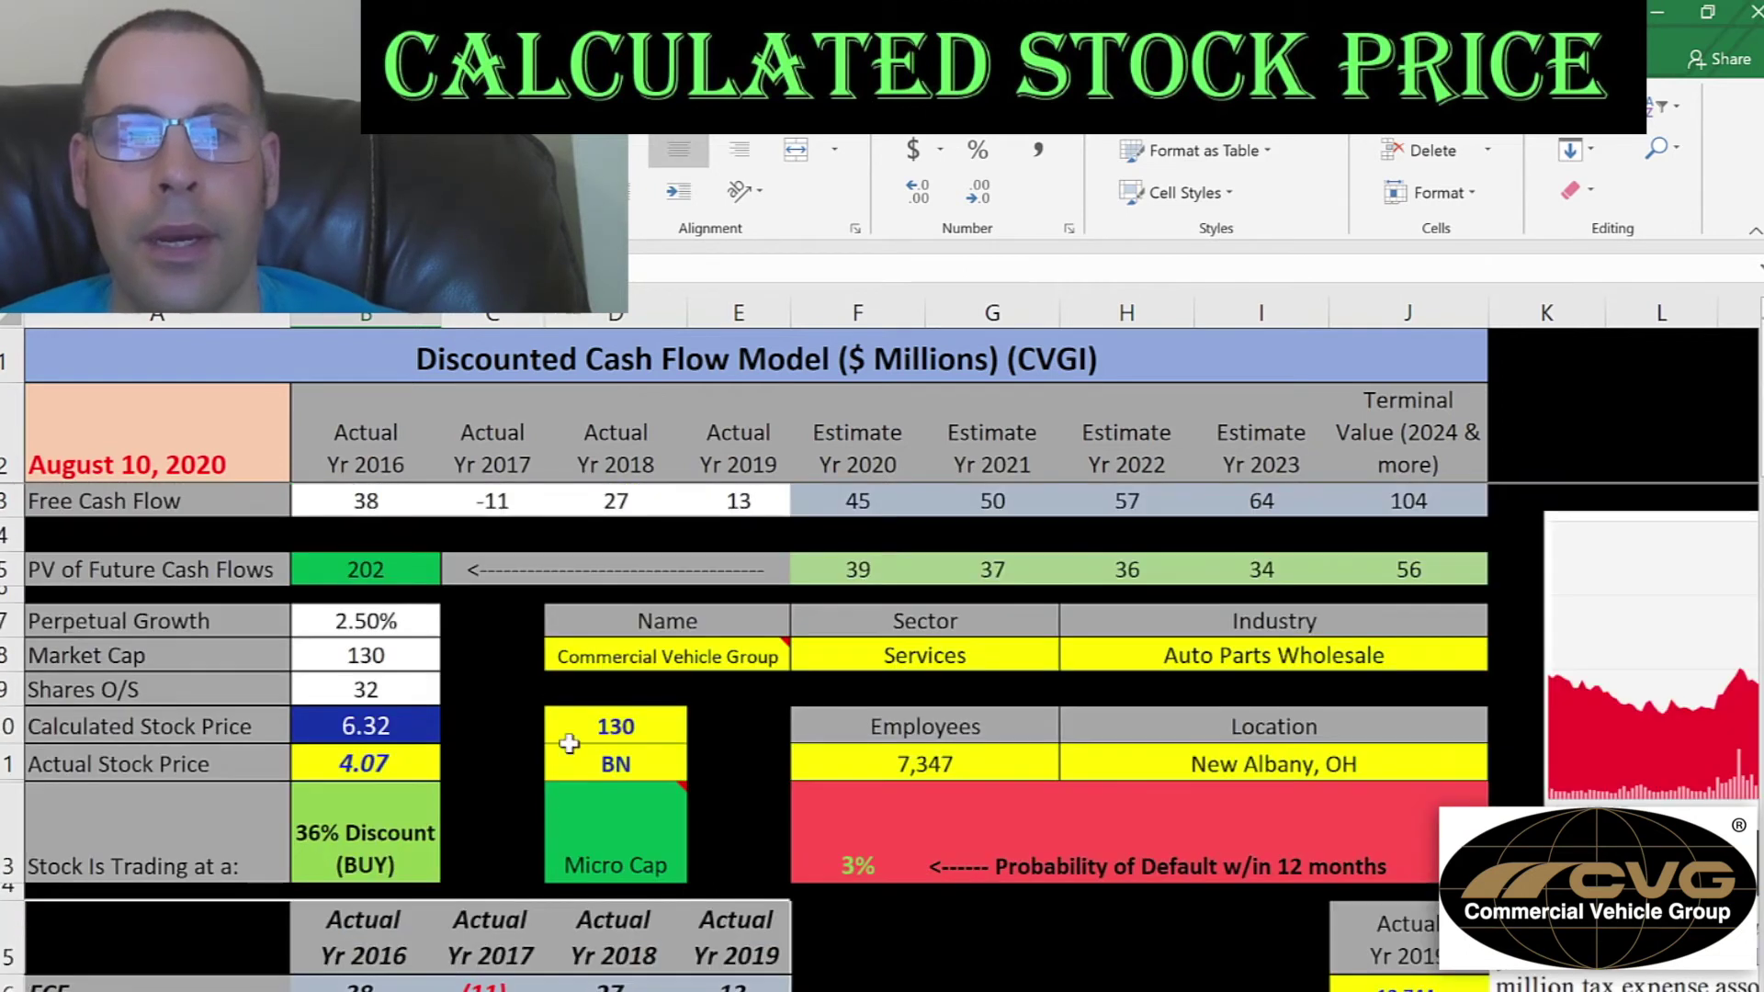
pyautogui.click(913, 498)
pyautogui.click(947, 501)
pyautogui.click(1130, 501)
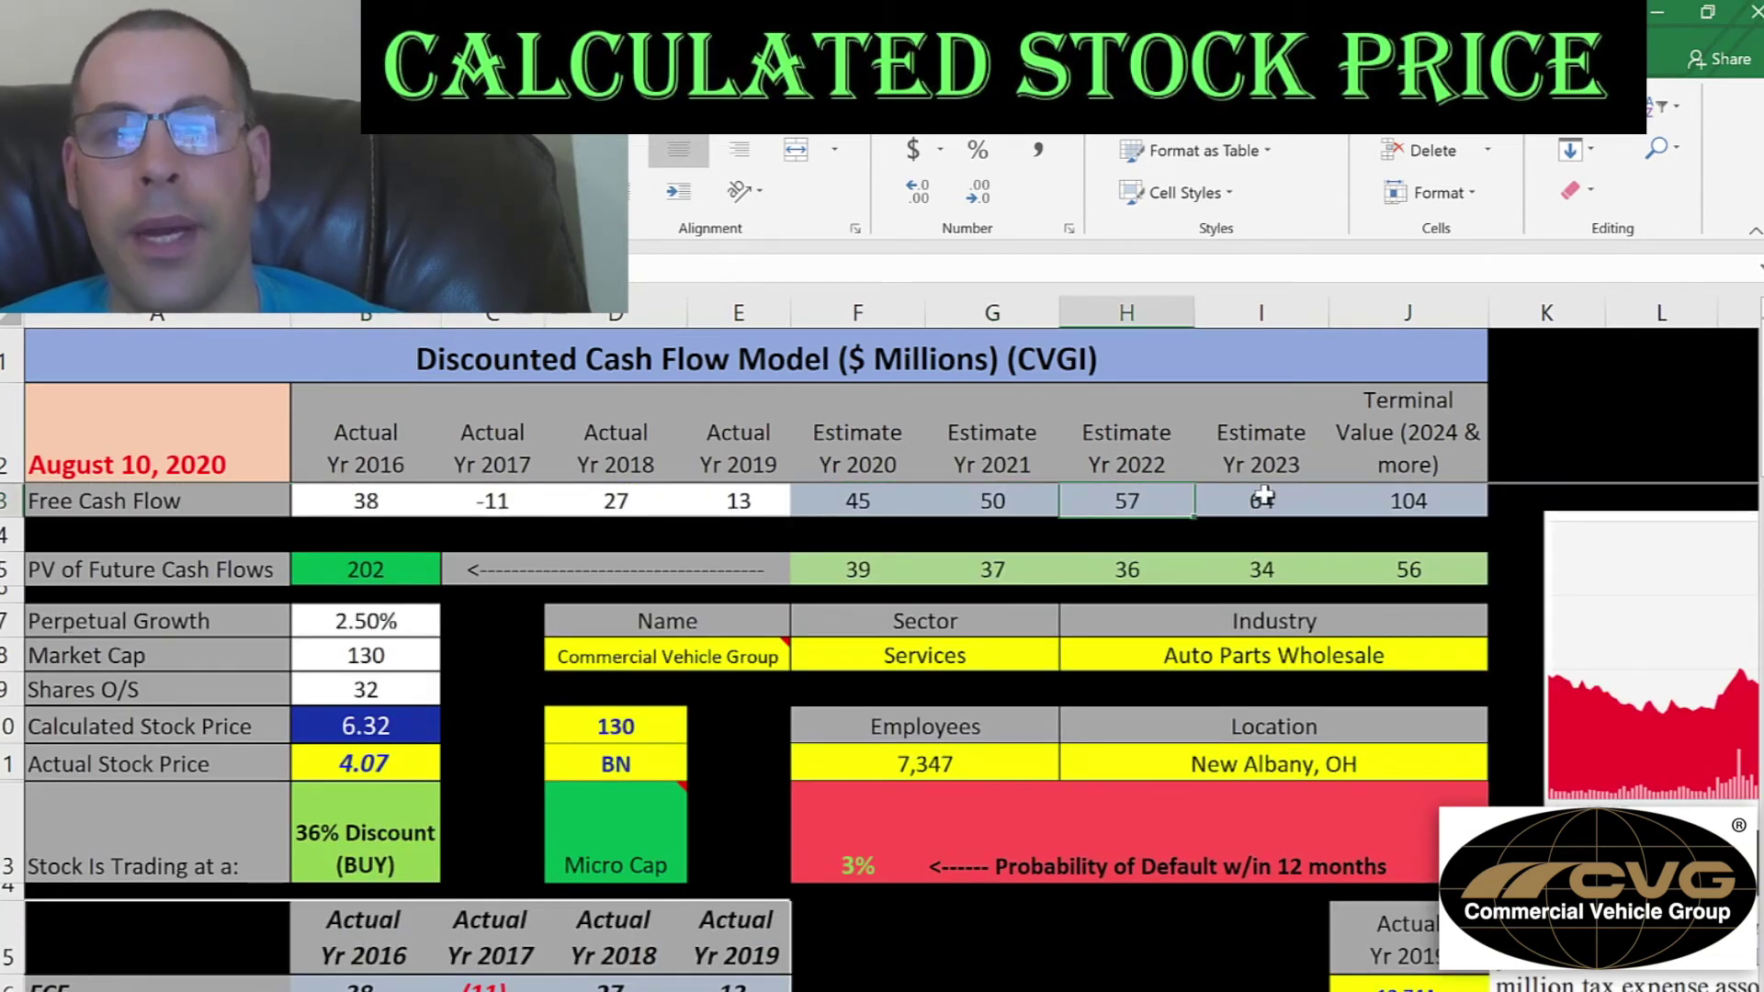
pyautogui.click(1213, 501)
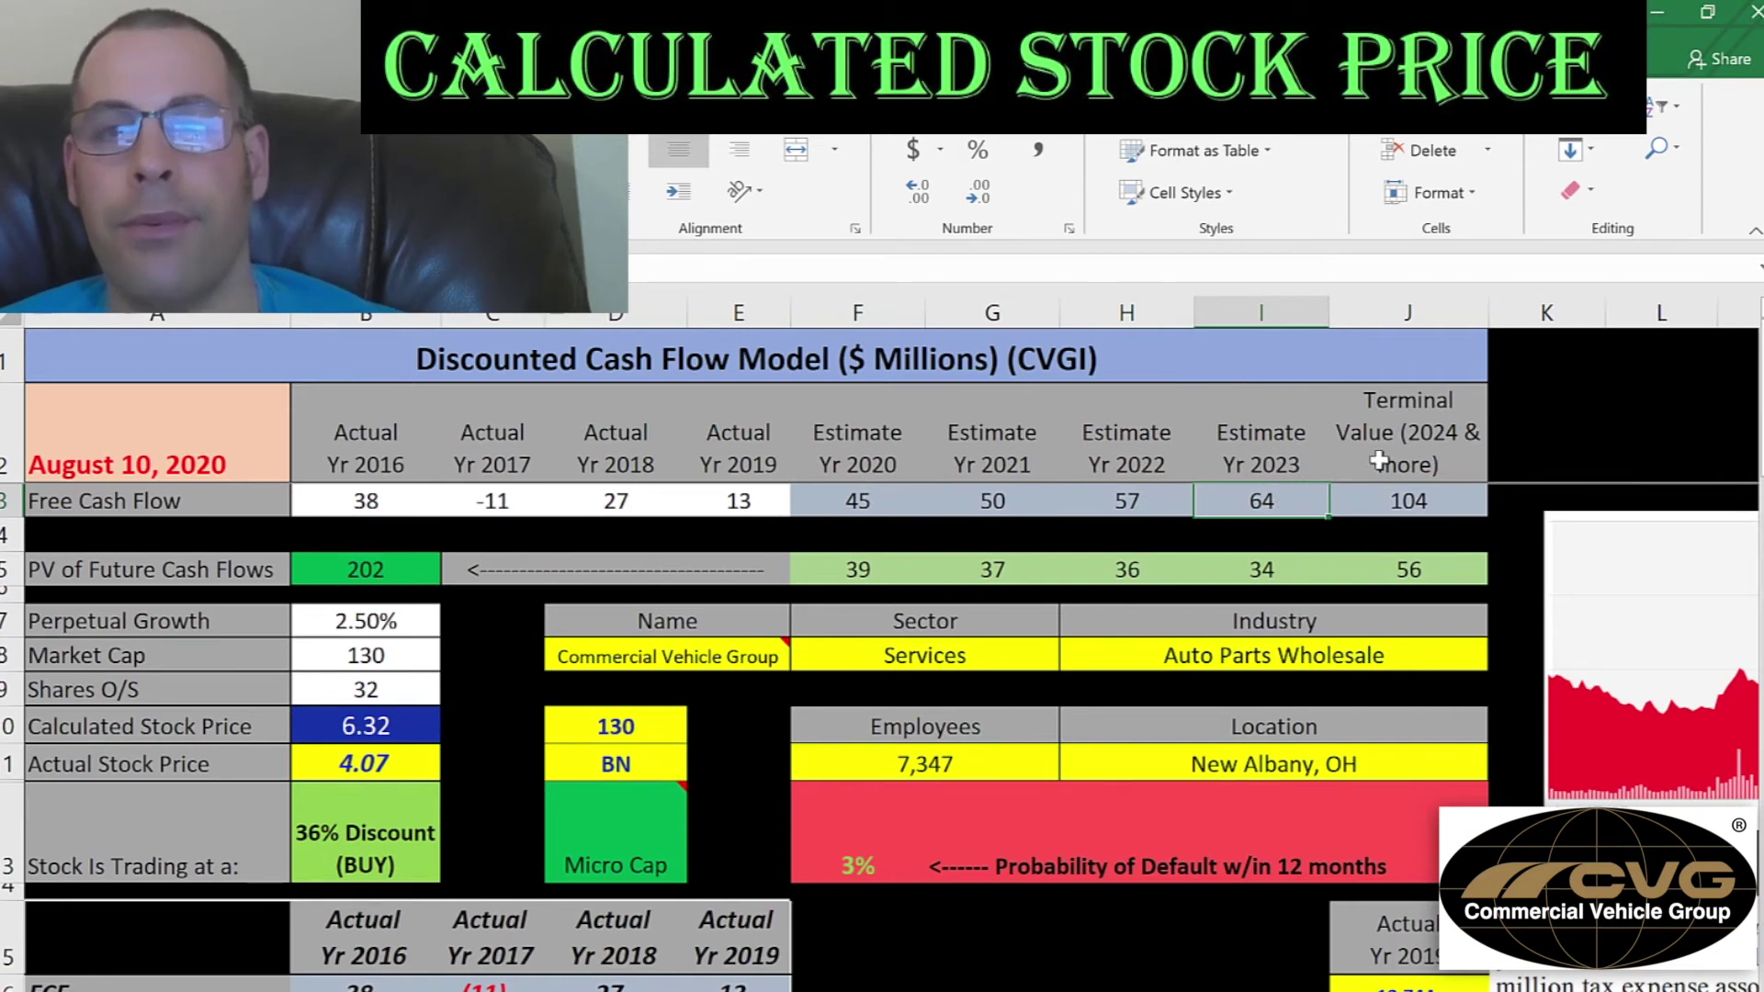
pyautogui.moveTo(1408, 508); pyautogui.dragTo(859, 504)
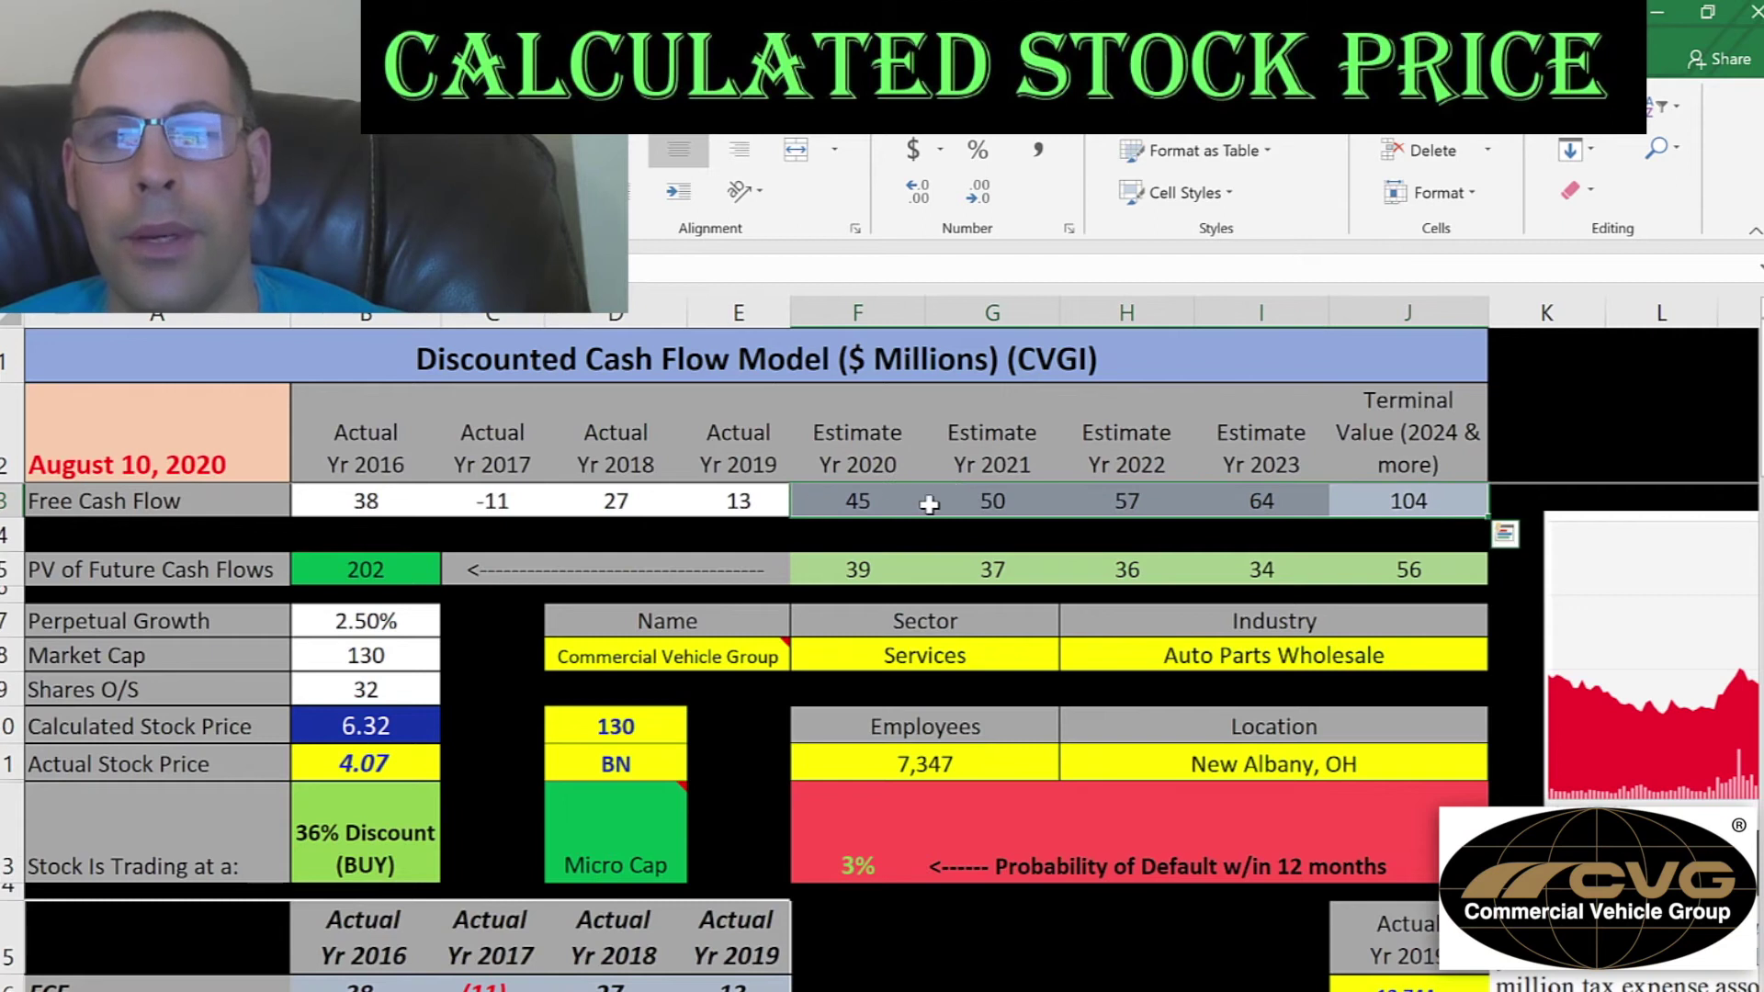
pyautogui.moveTo(1455, 573); pyautogui.dragTo(856, 571)
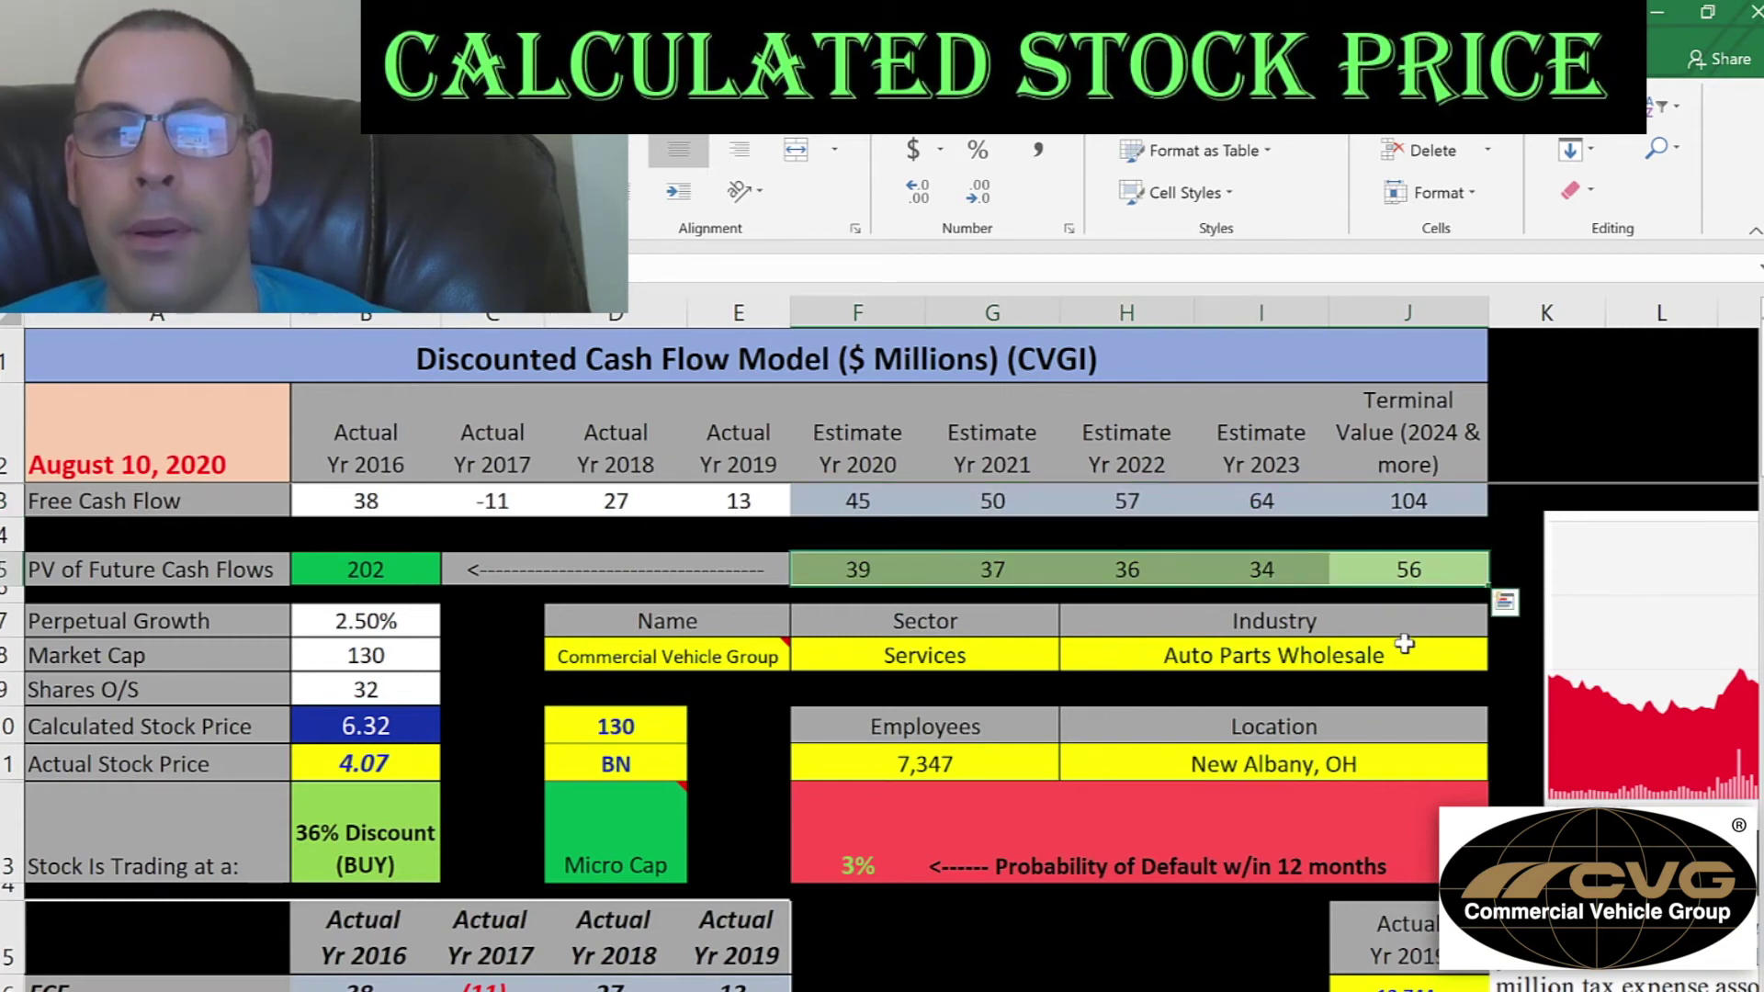
pyautogui.click(331, 580)
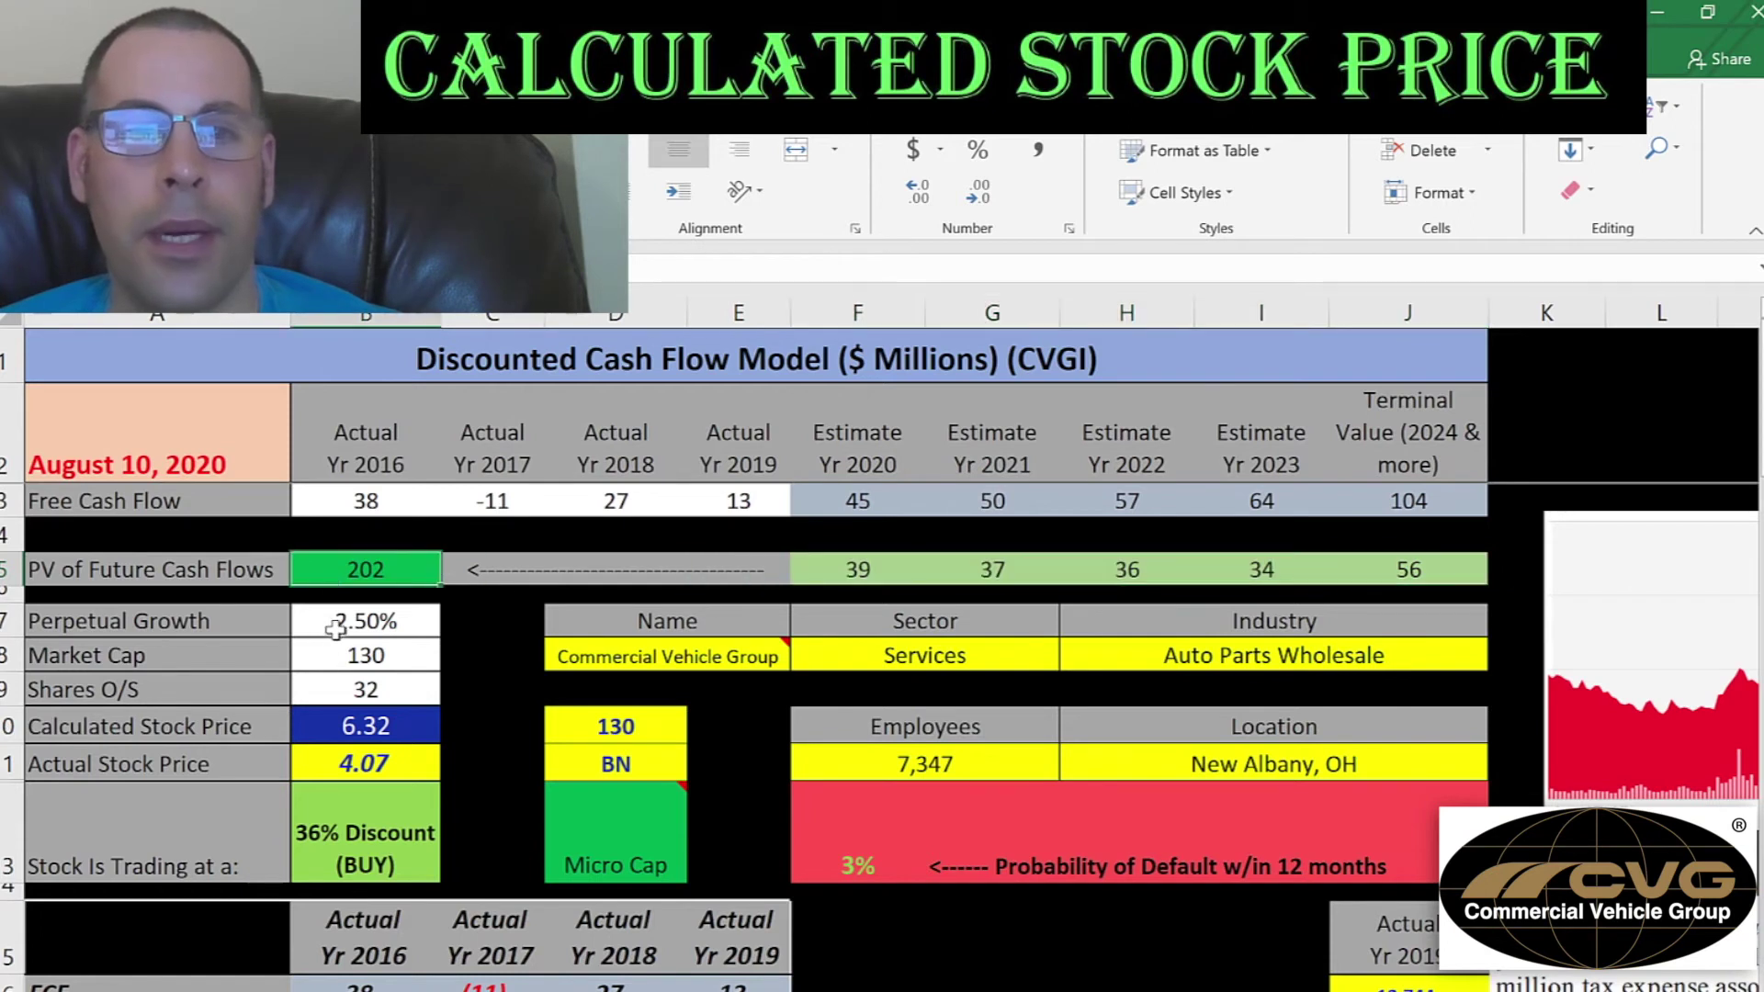
pyautogui.click(322, 691)
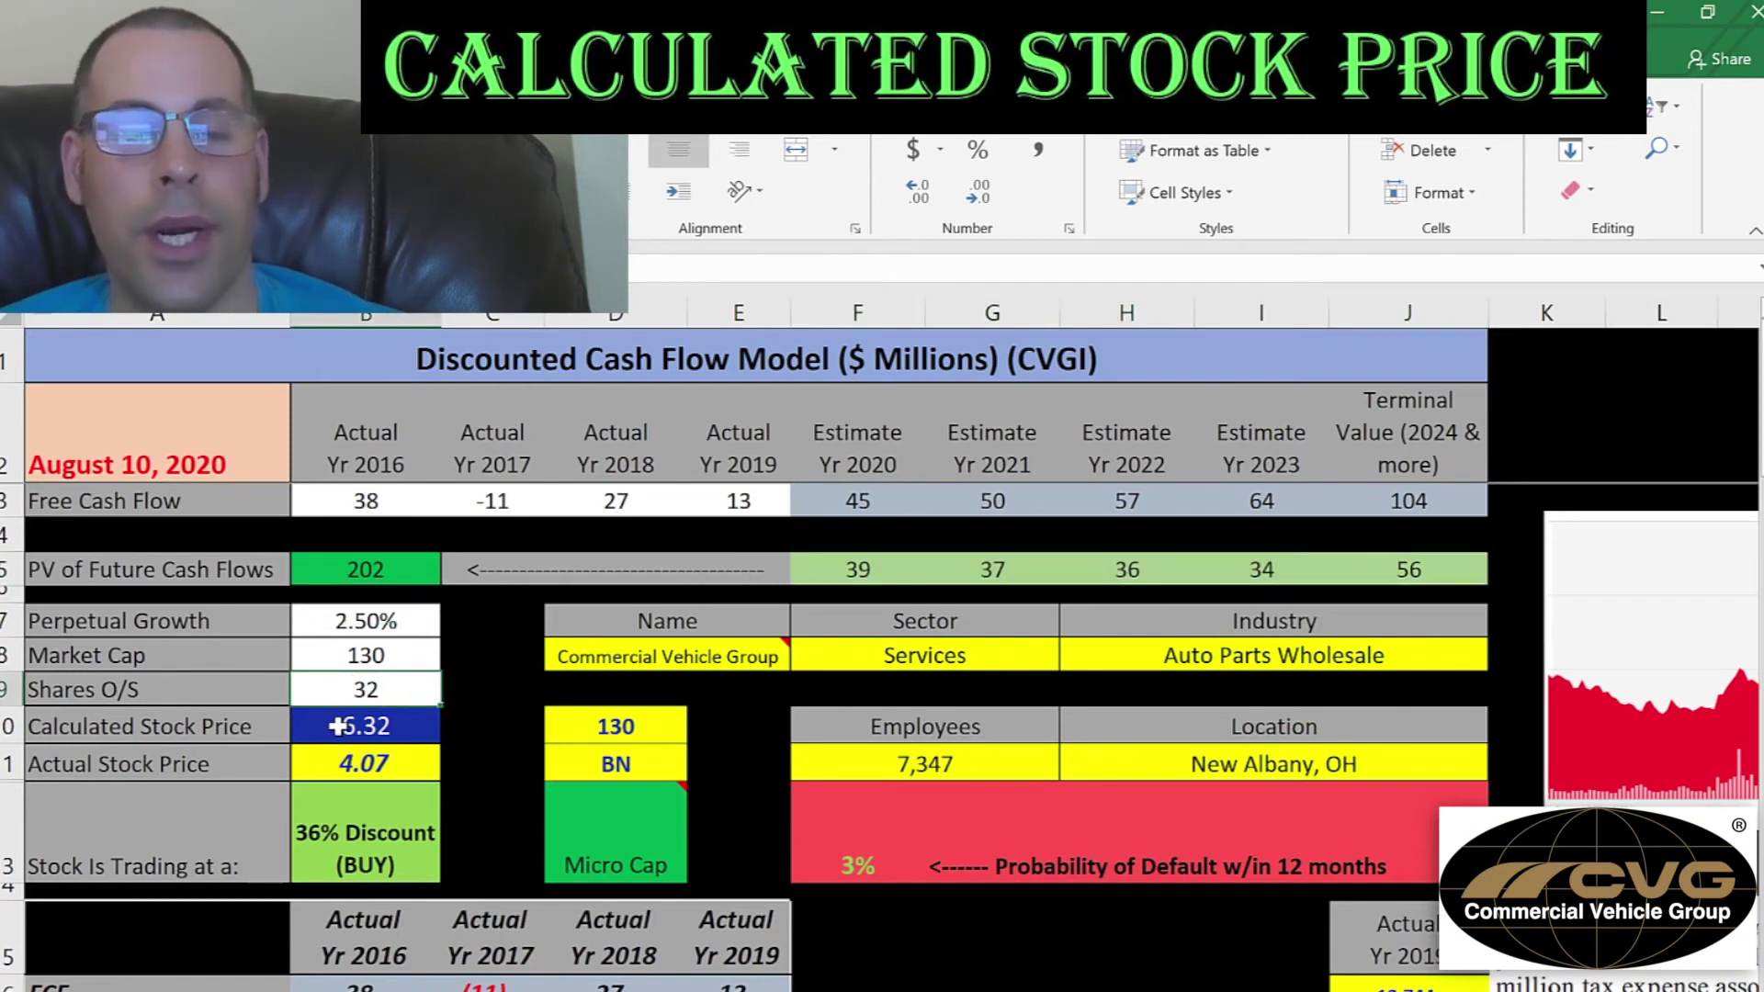
pyautogui.click(340, 726)
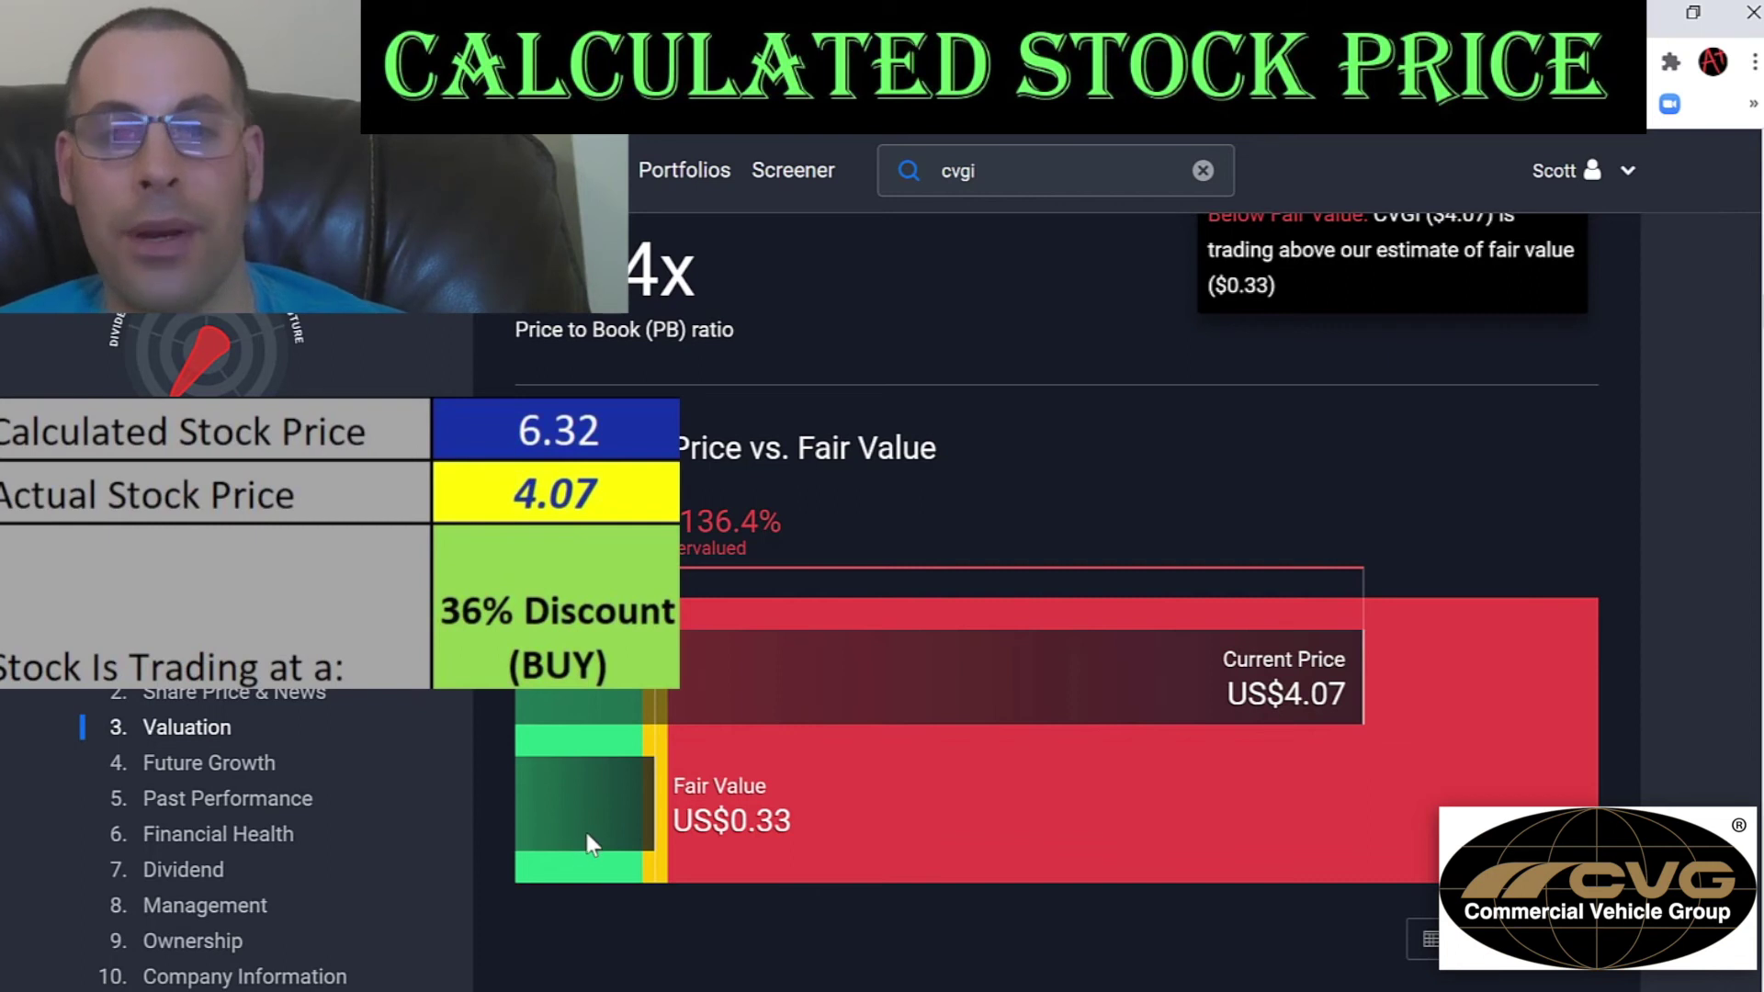
# - Return to the Excel model, bring the stock price chart over the table to examine it, and move it back beside the table
pyautogui.hotkey('alt', 'Tab')
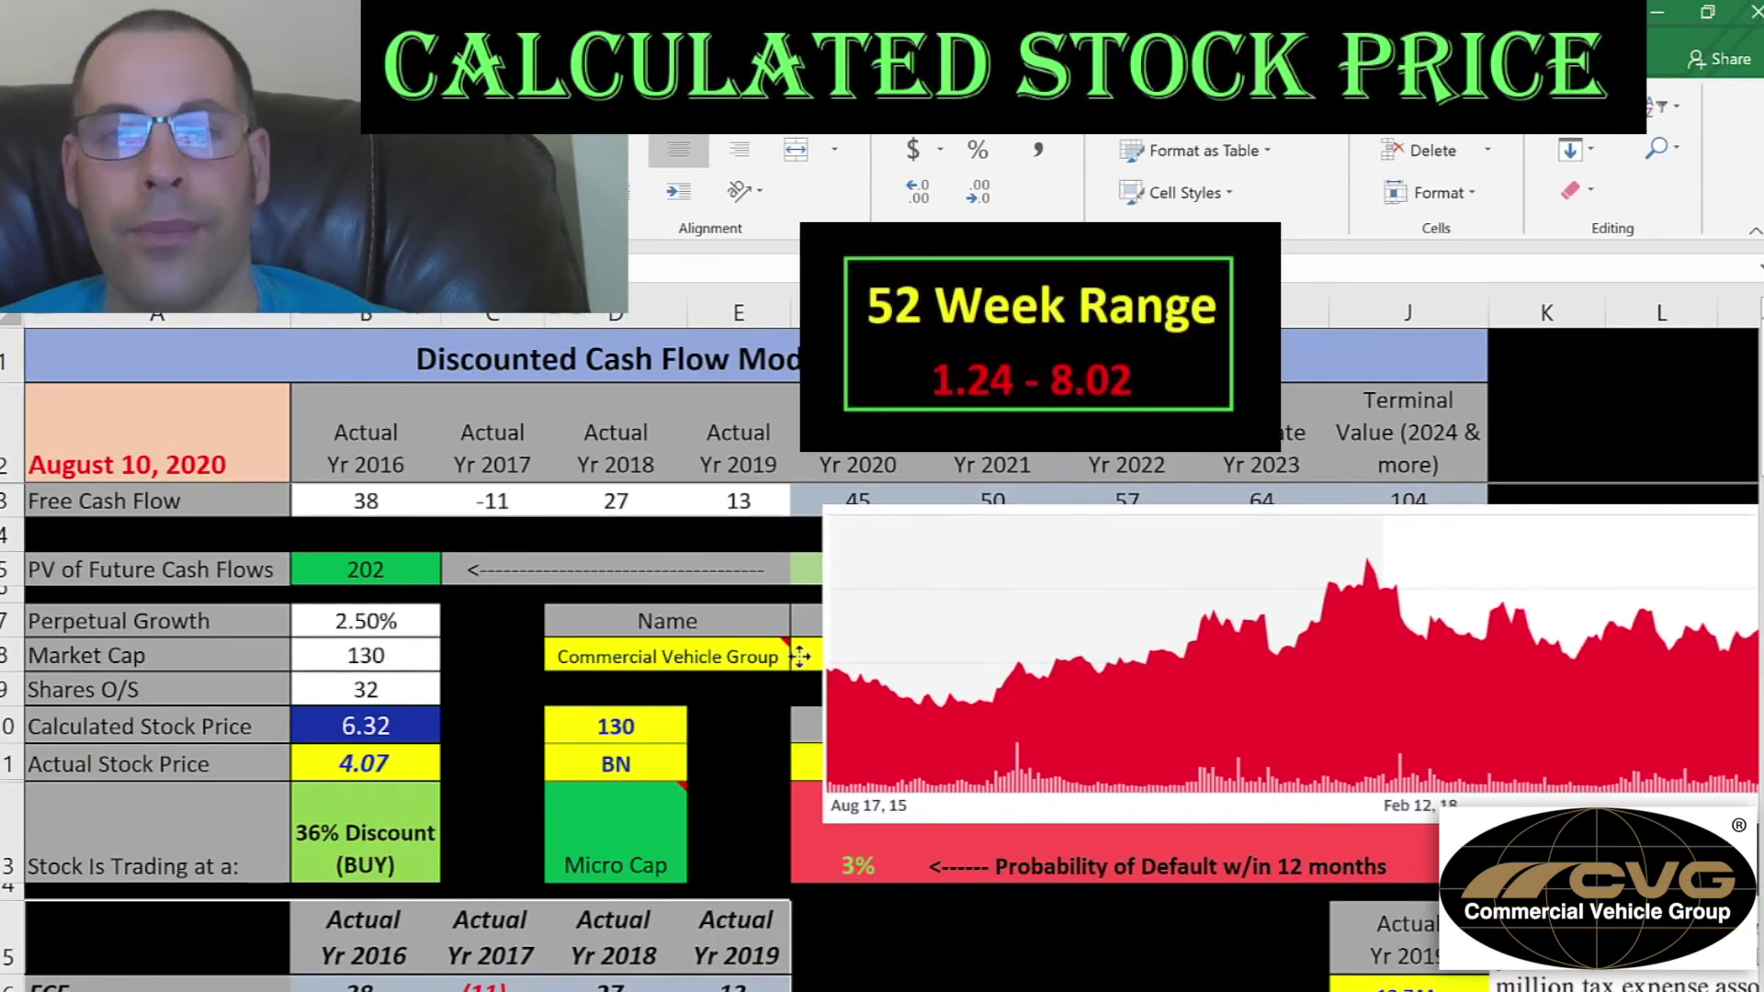
pyautogui.moveTo(880, 653); pyautogui.dragTo(493, 673)
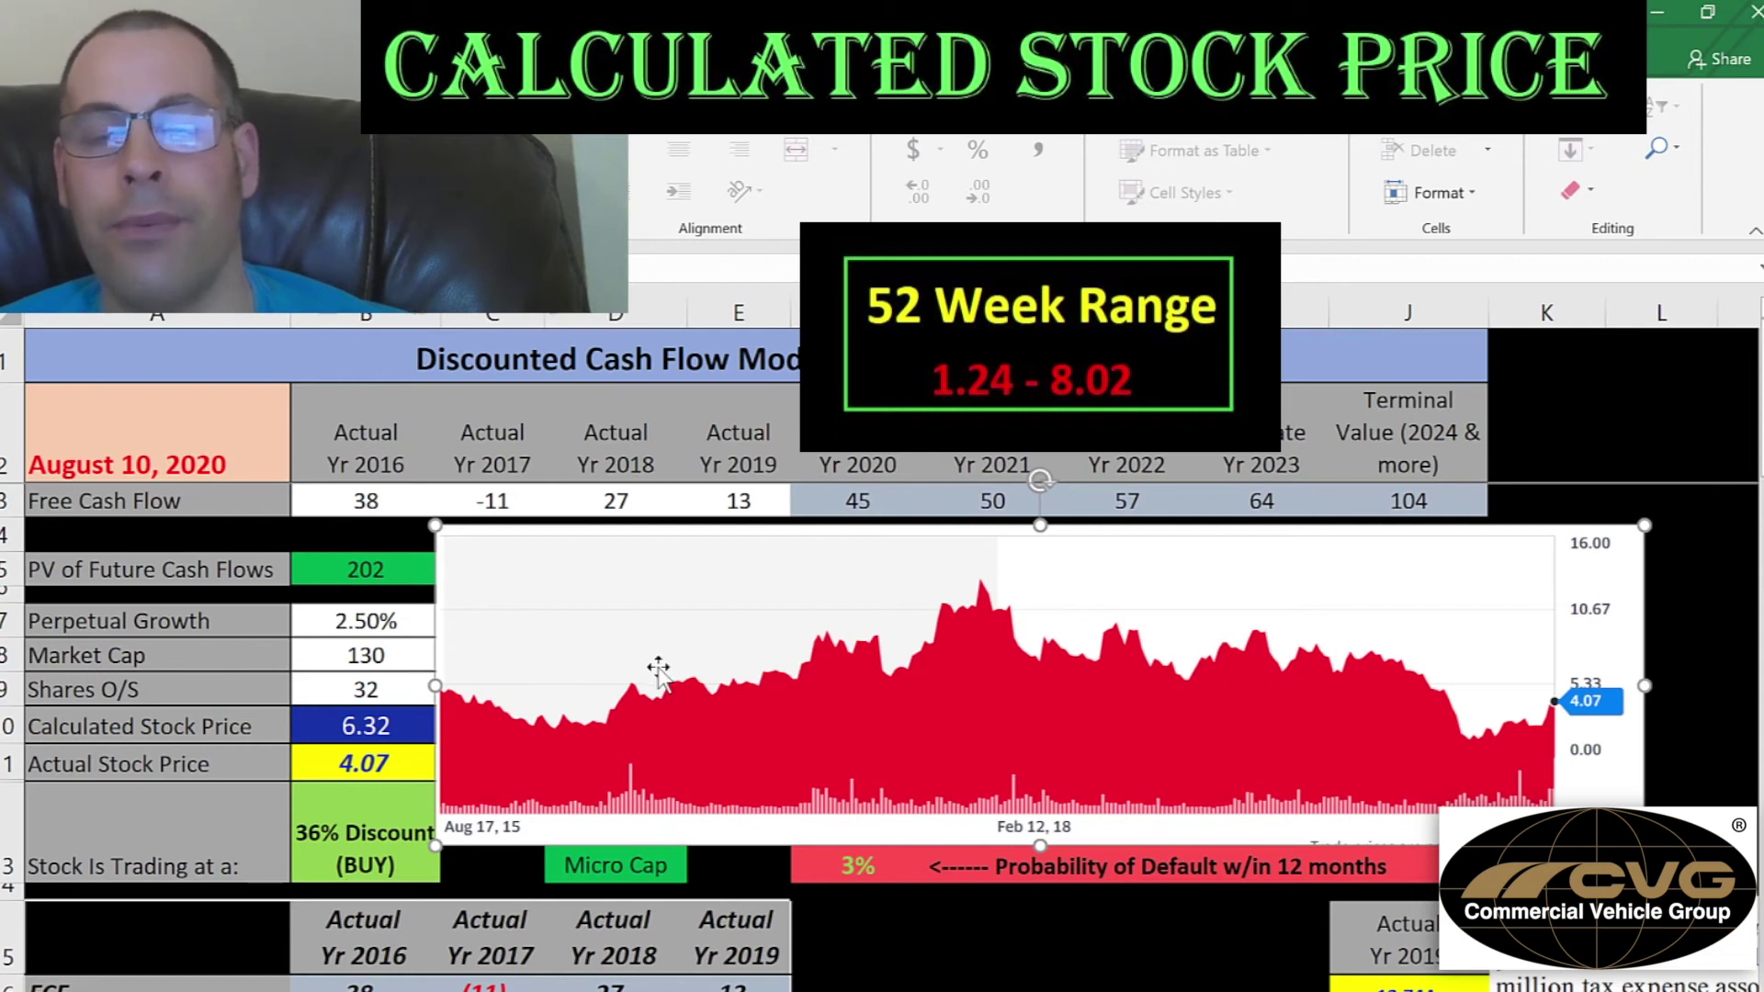
pyautogui.moveTo(598, 701); pyautogui.dragTo(1682, 691)
pyautogui.click(1091, 663)
# - Examine the P/E, P/S and P/B ratios and their calculation boxes, including earnings, stock price and book value per share
pyautogui.scroll(-4, 1089, 667)
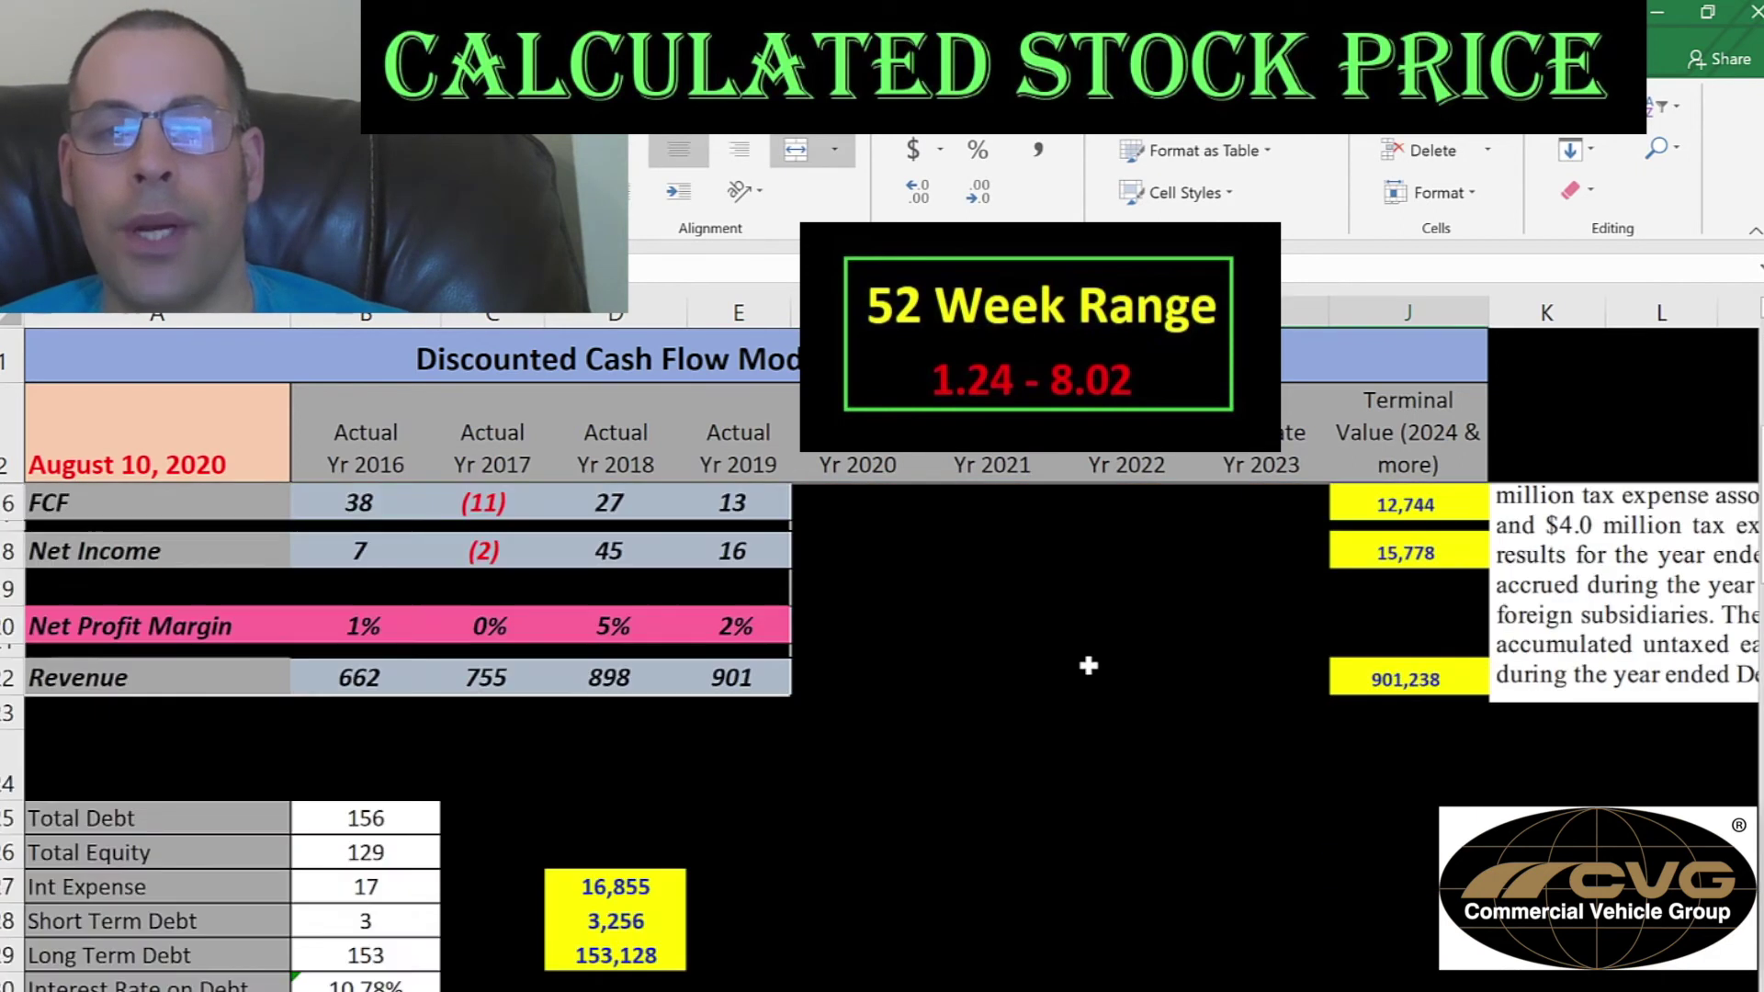
pyautogui.scroll(-4, 1088, 666)
pyautogui.click(634, 652)
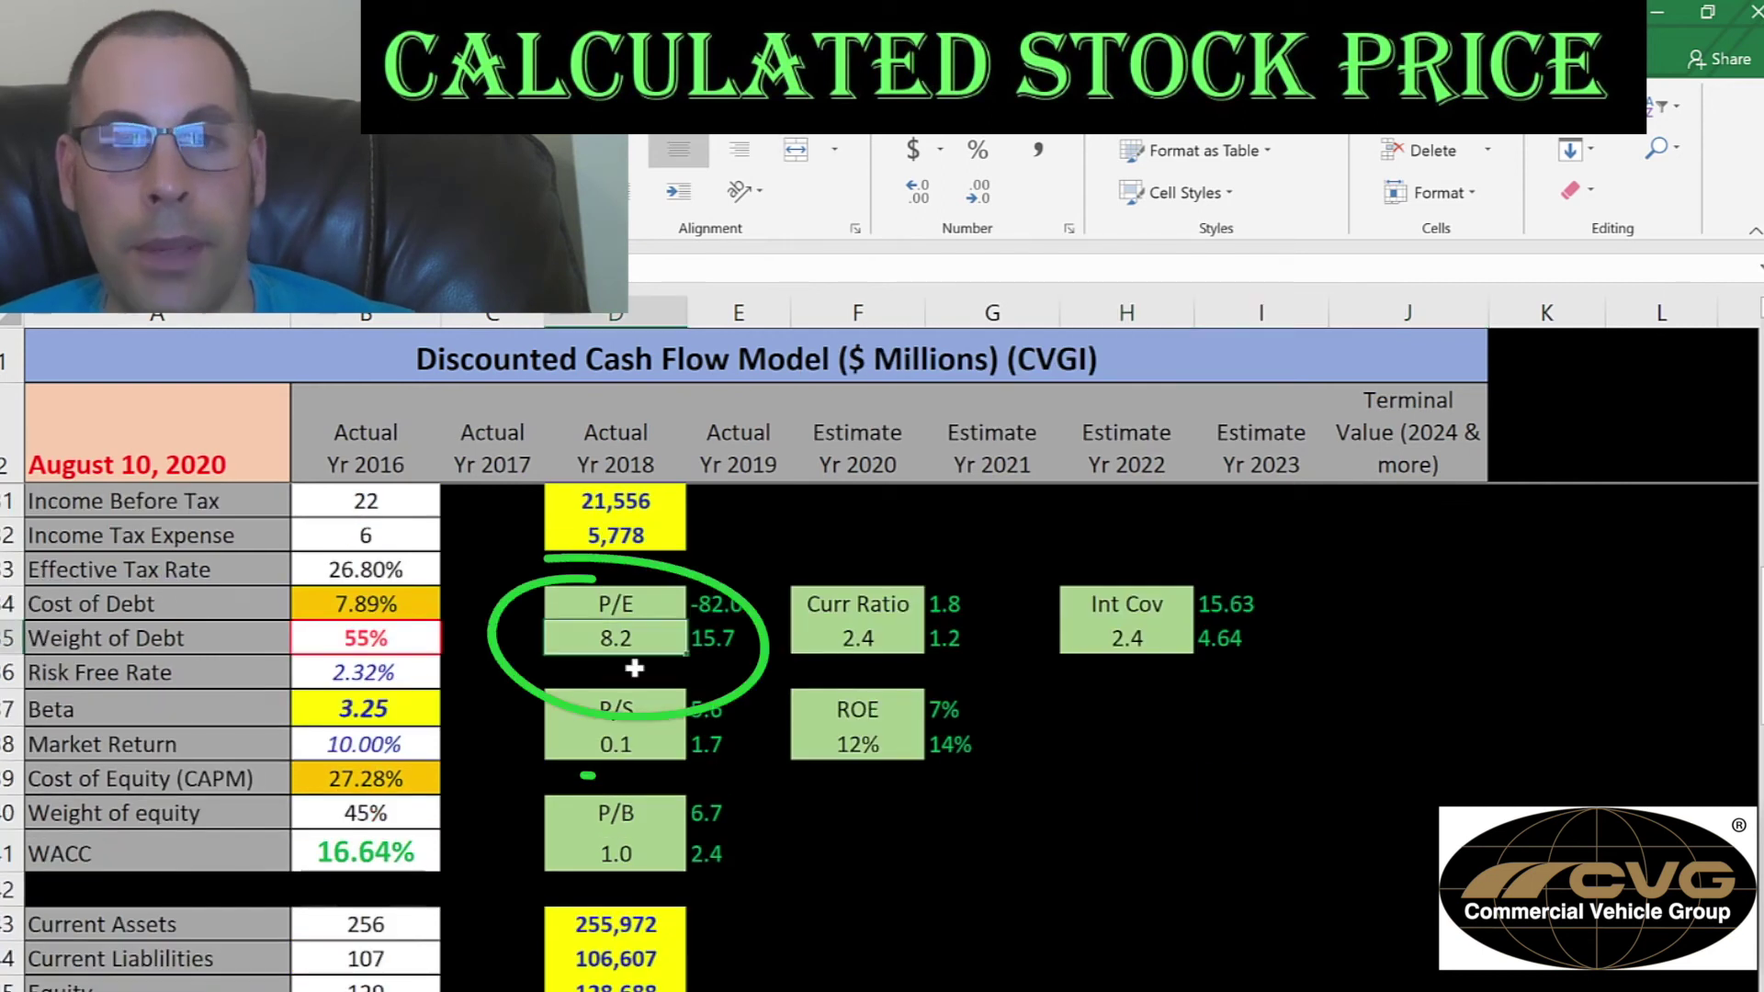
pyautogui.click(636, 863)
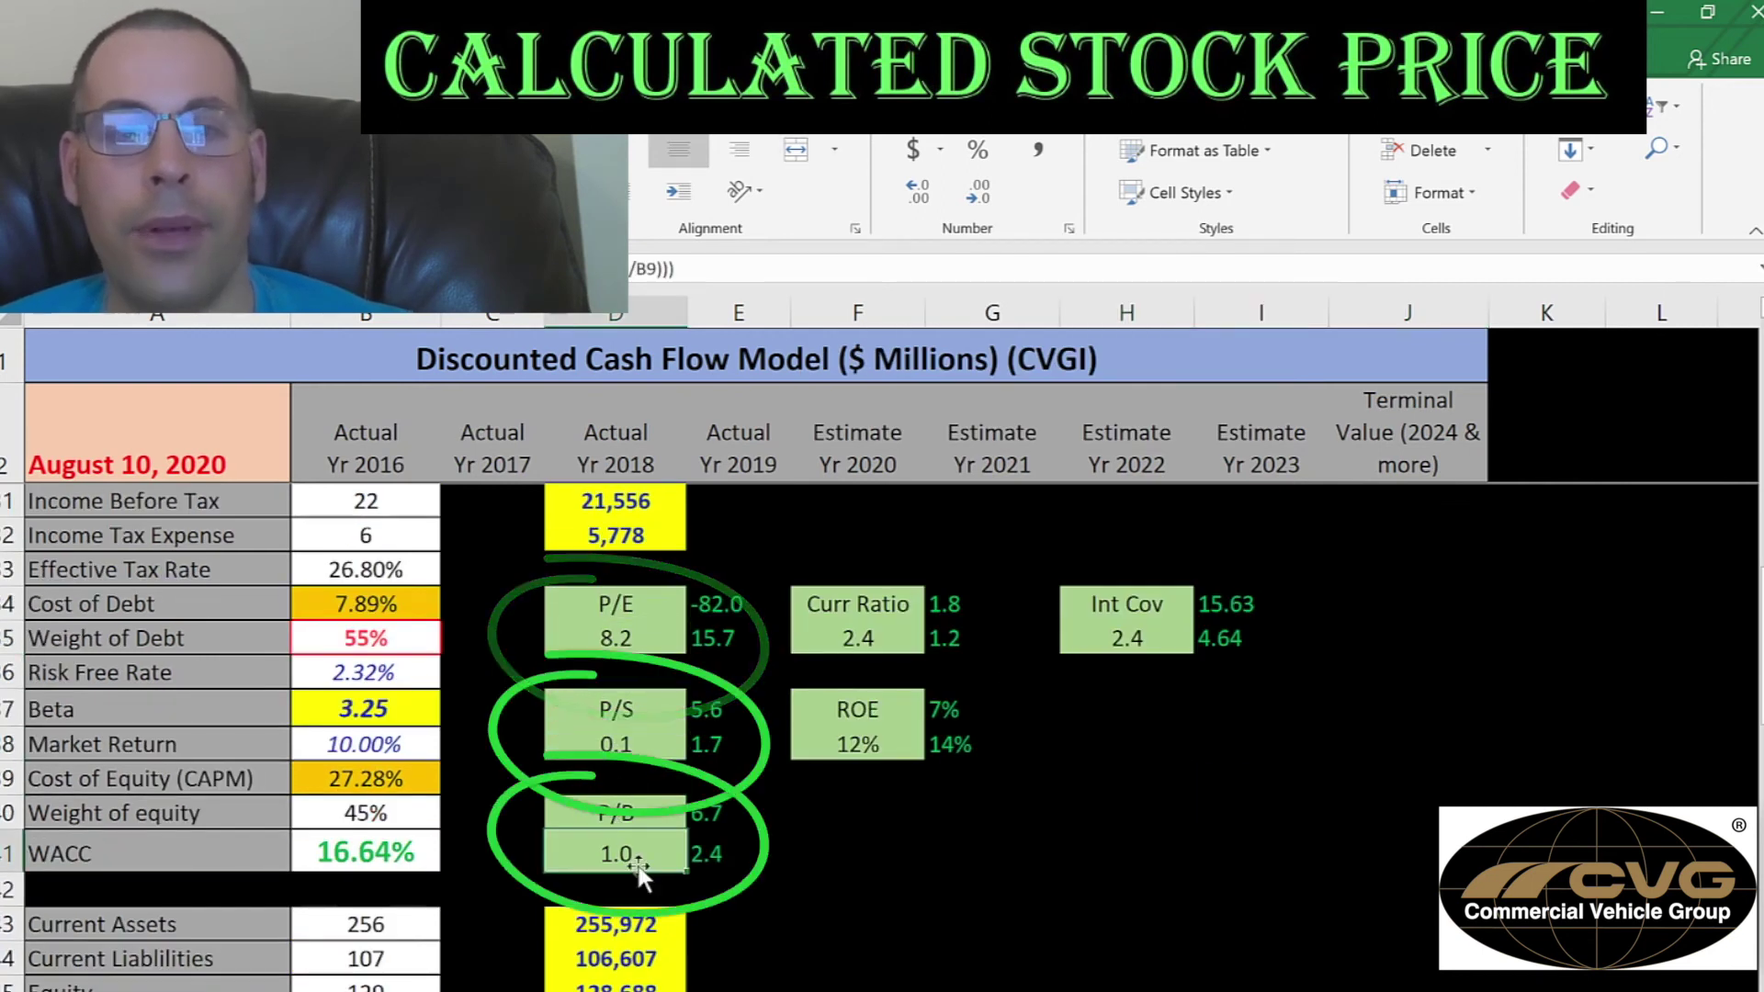
pyautogui.scroll(-9, 680, 730)
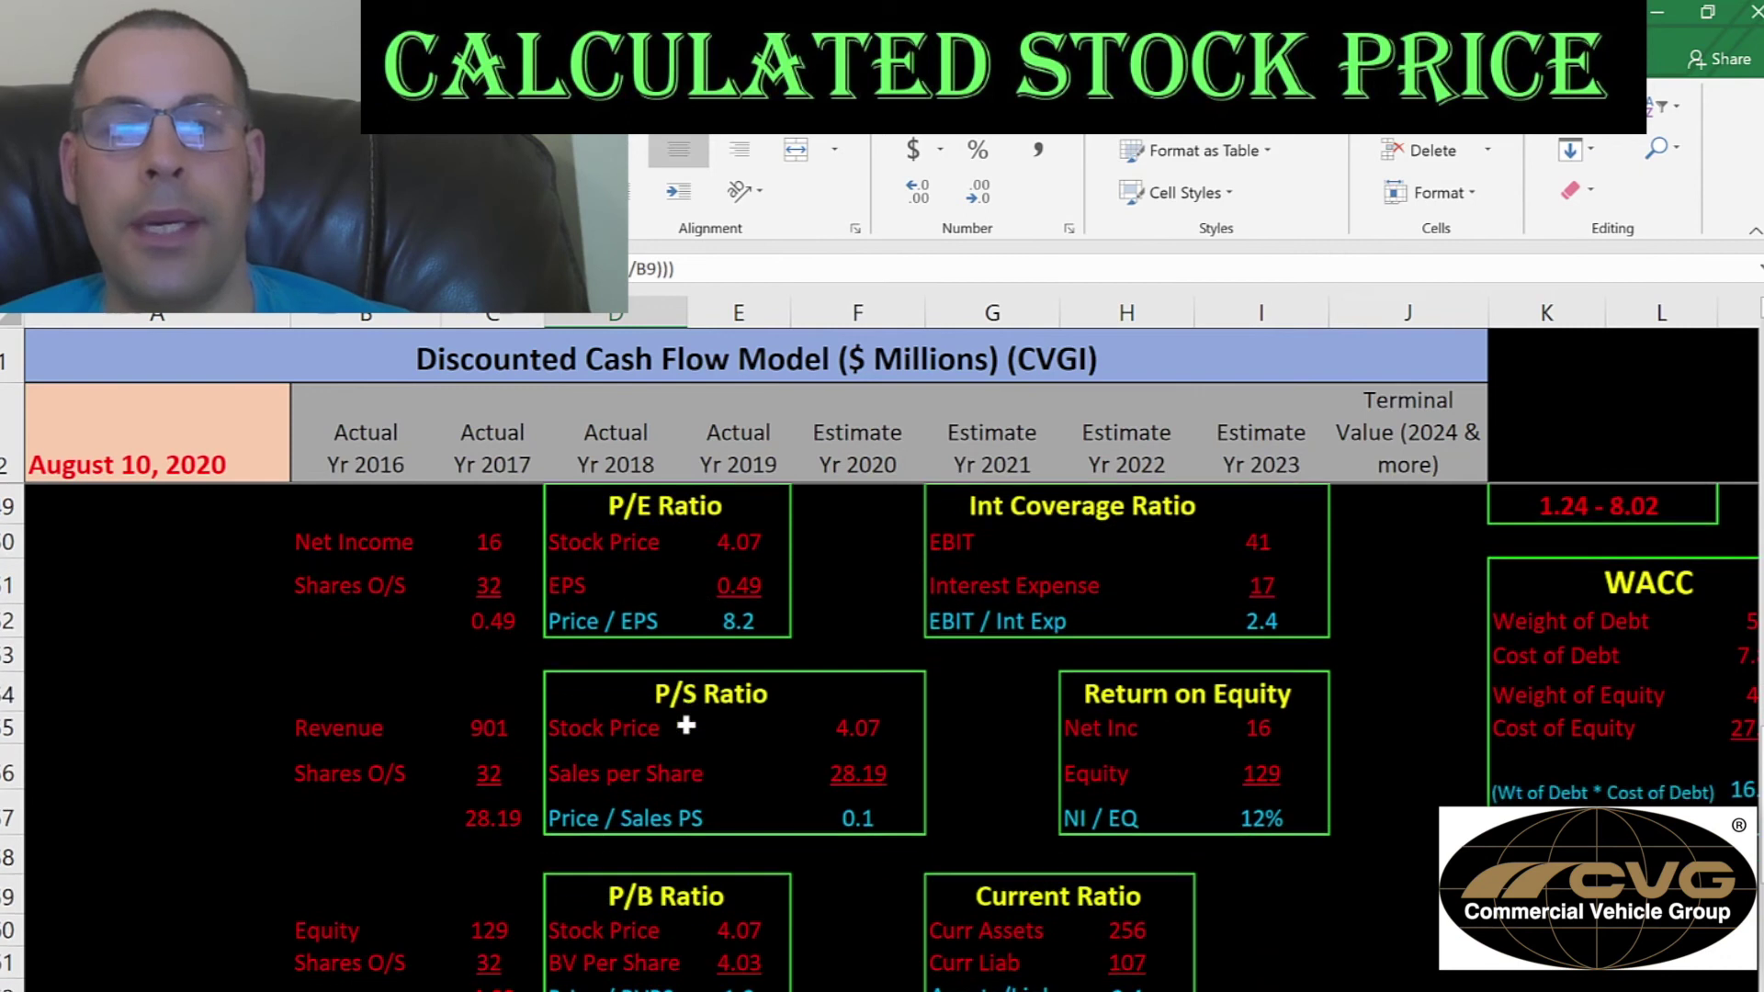
pyautogui.click(730, 542)
pyautogui.click(746, 587)
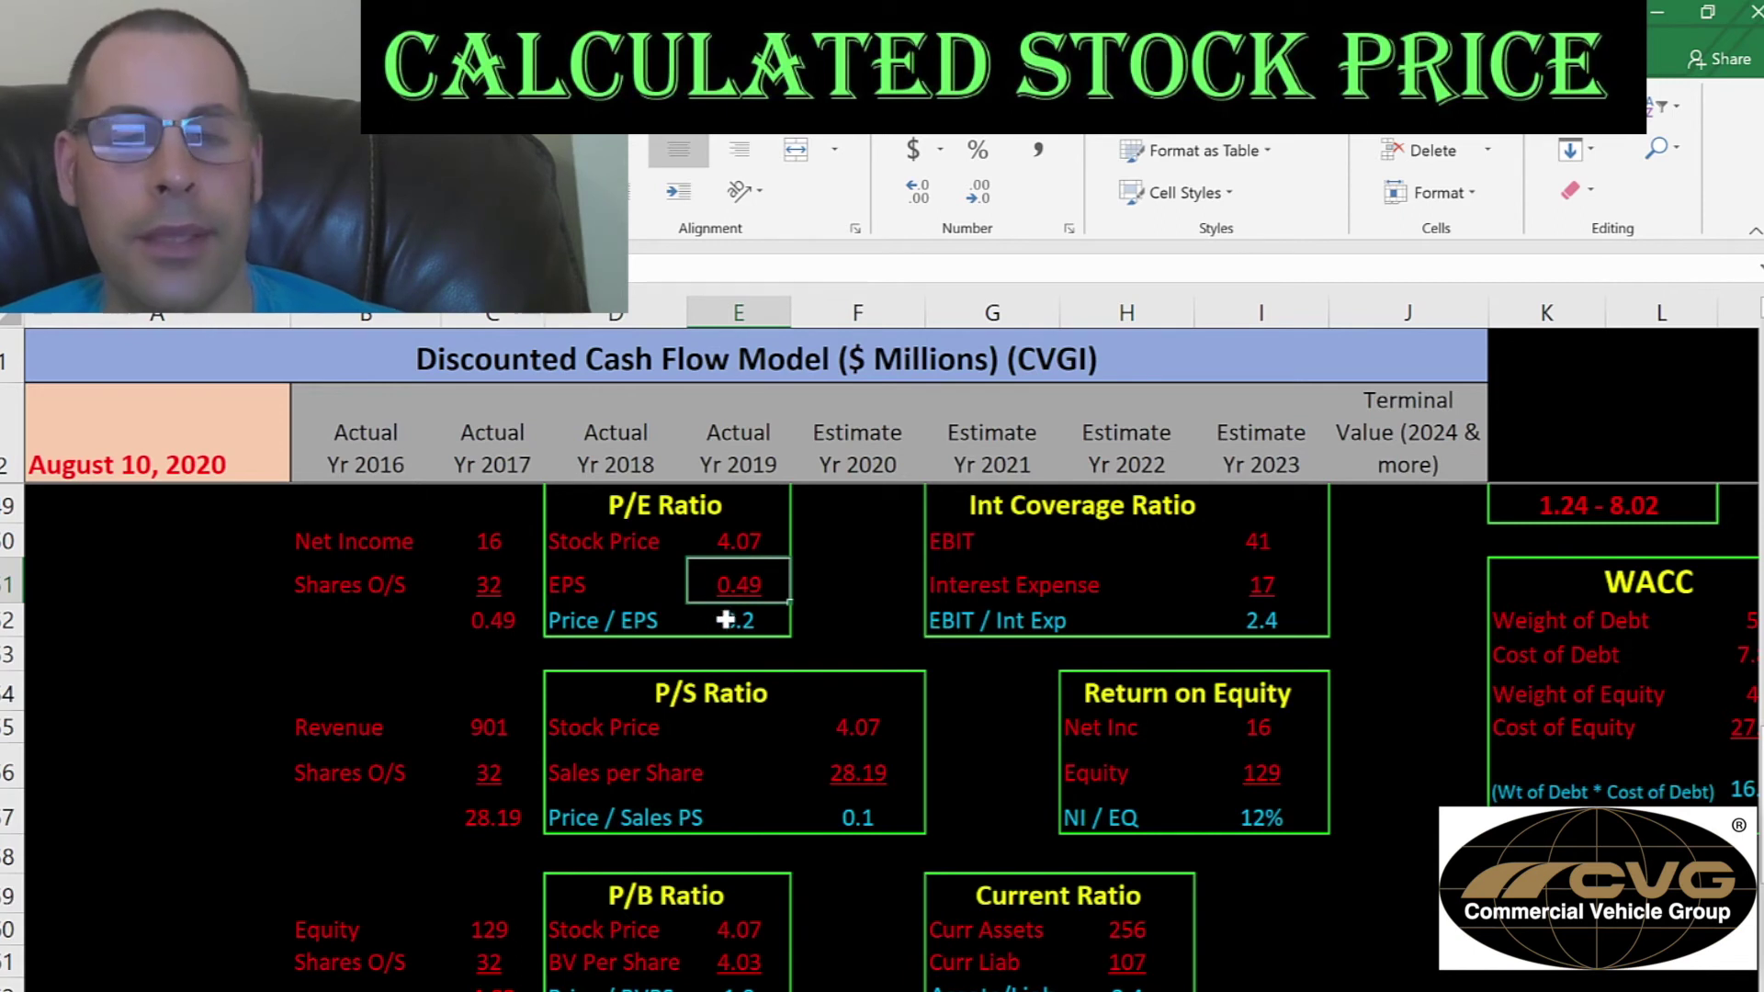
pyautogui.click(829, 713)
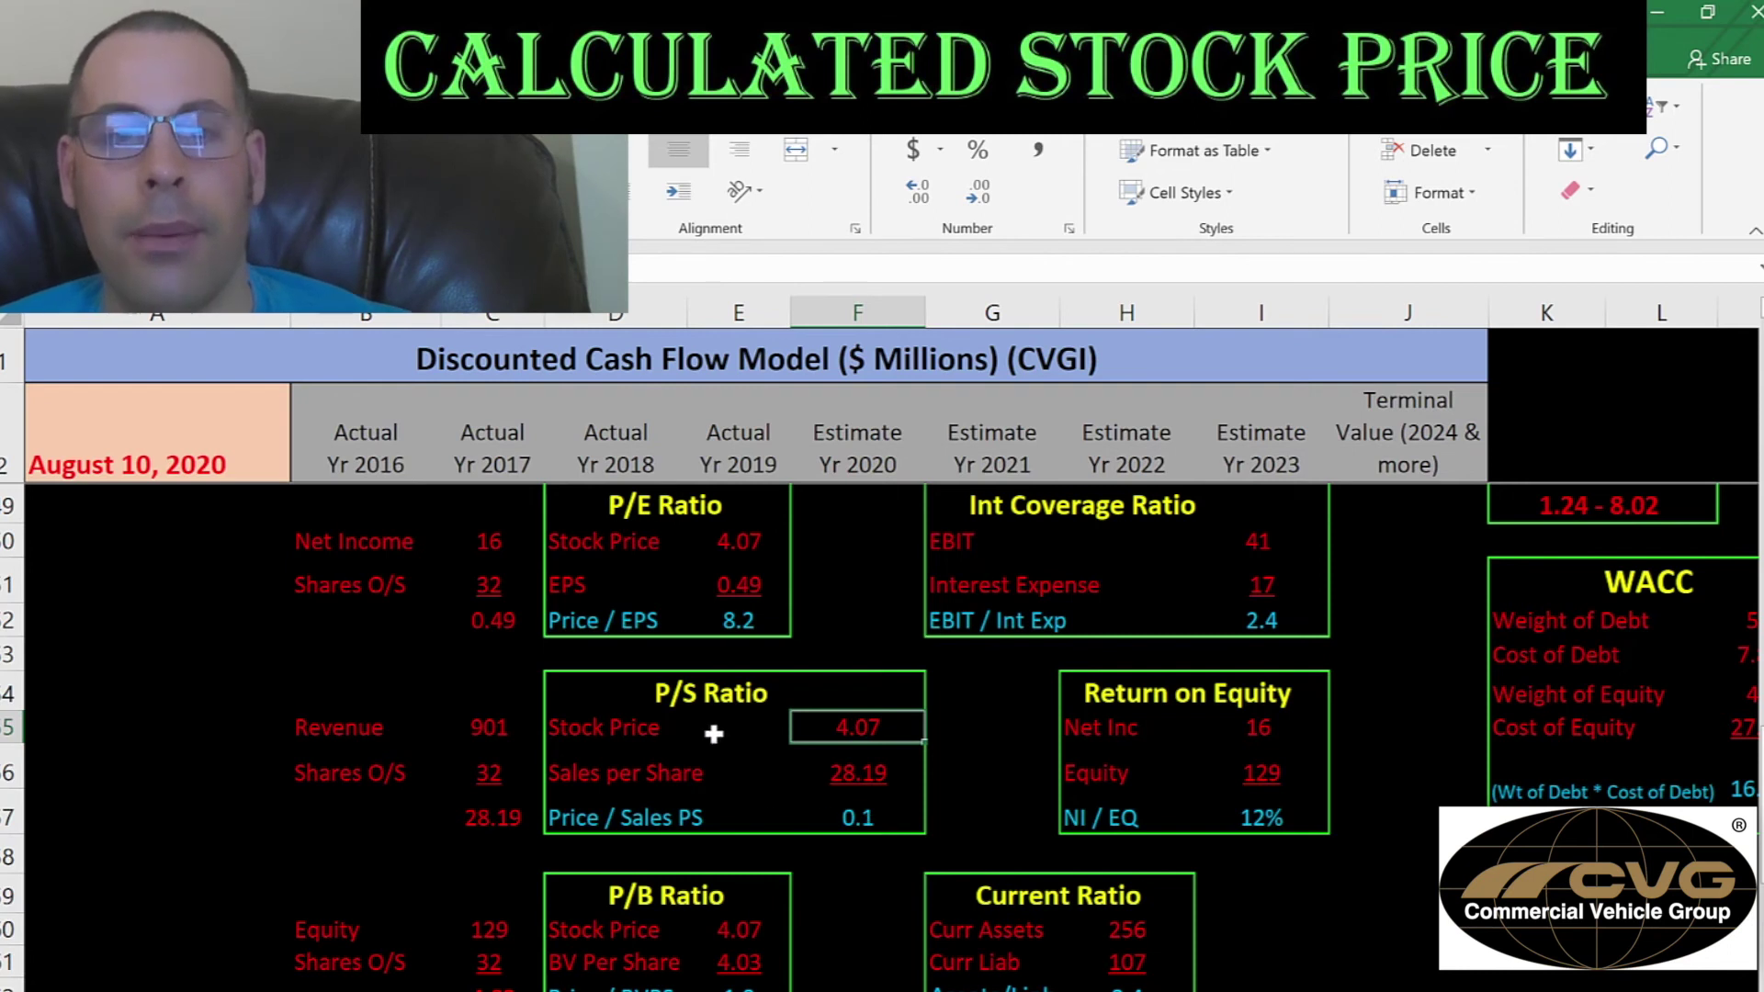
pyautogui.scroll(-1, 714, 735)
pyautogui.scroll(-2, 714, 735)
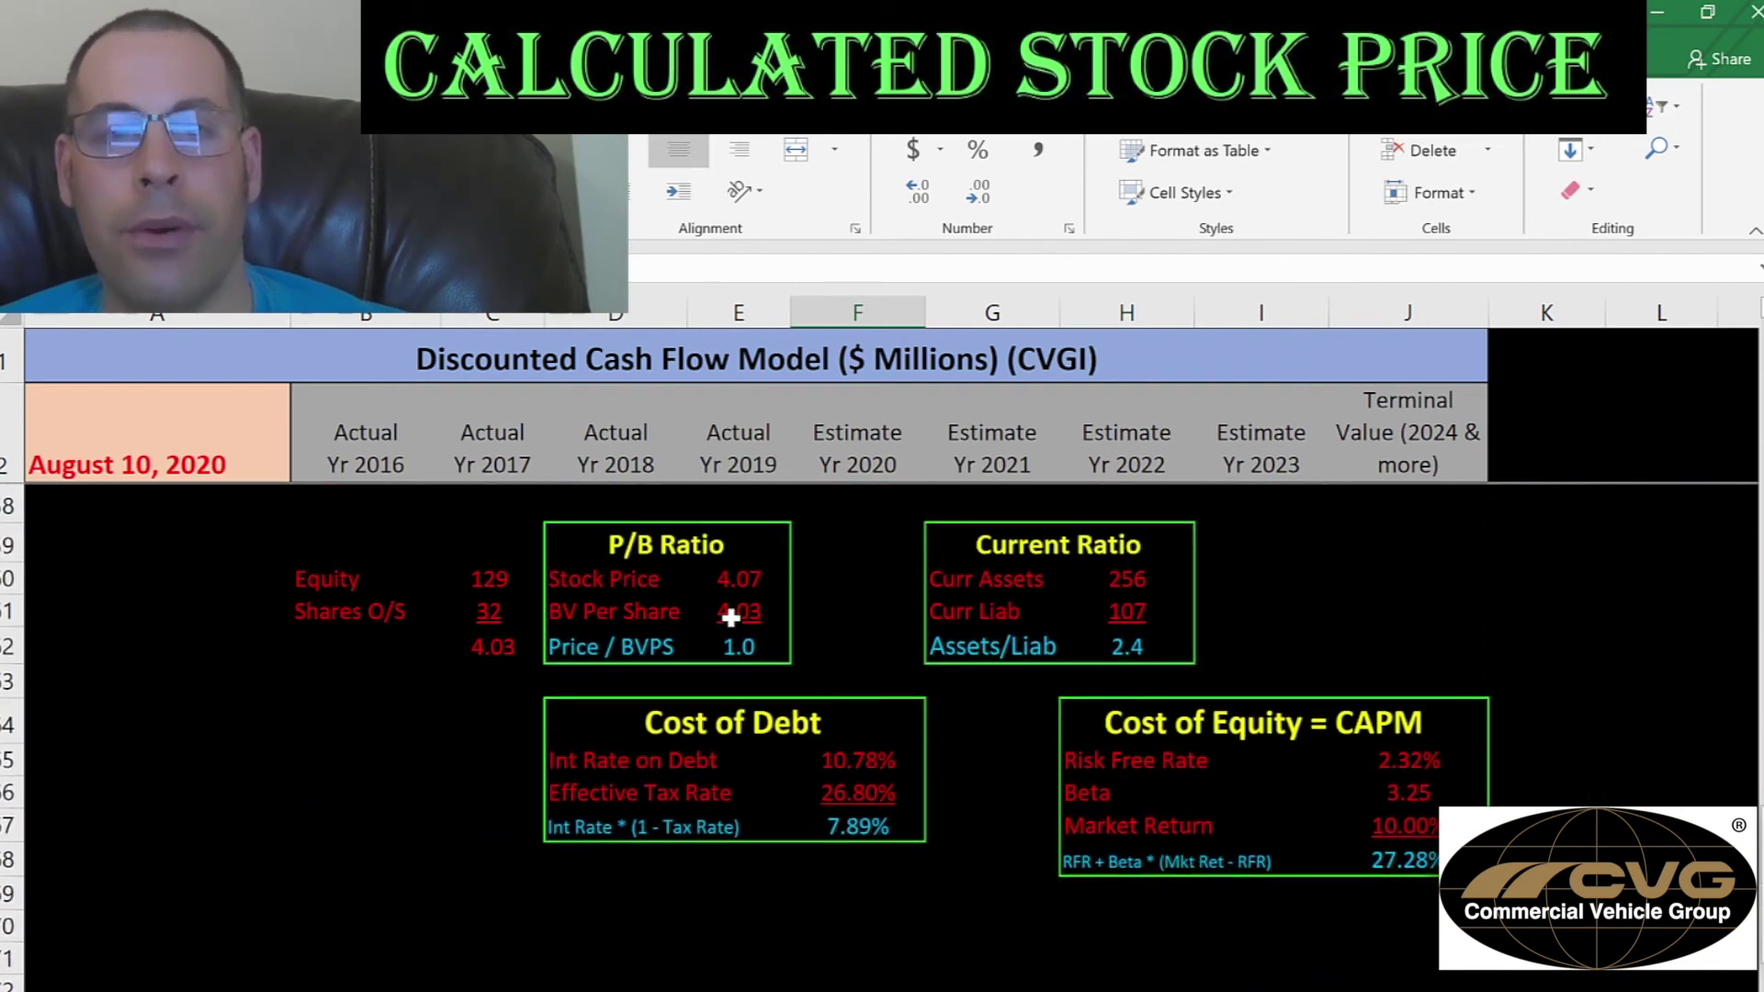
pyautogui.click(738, 612)
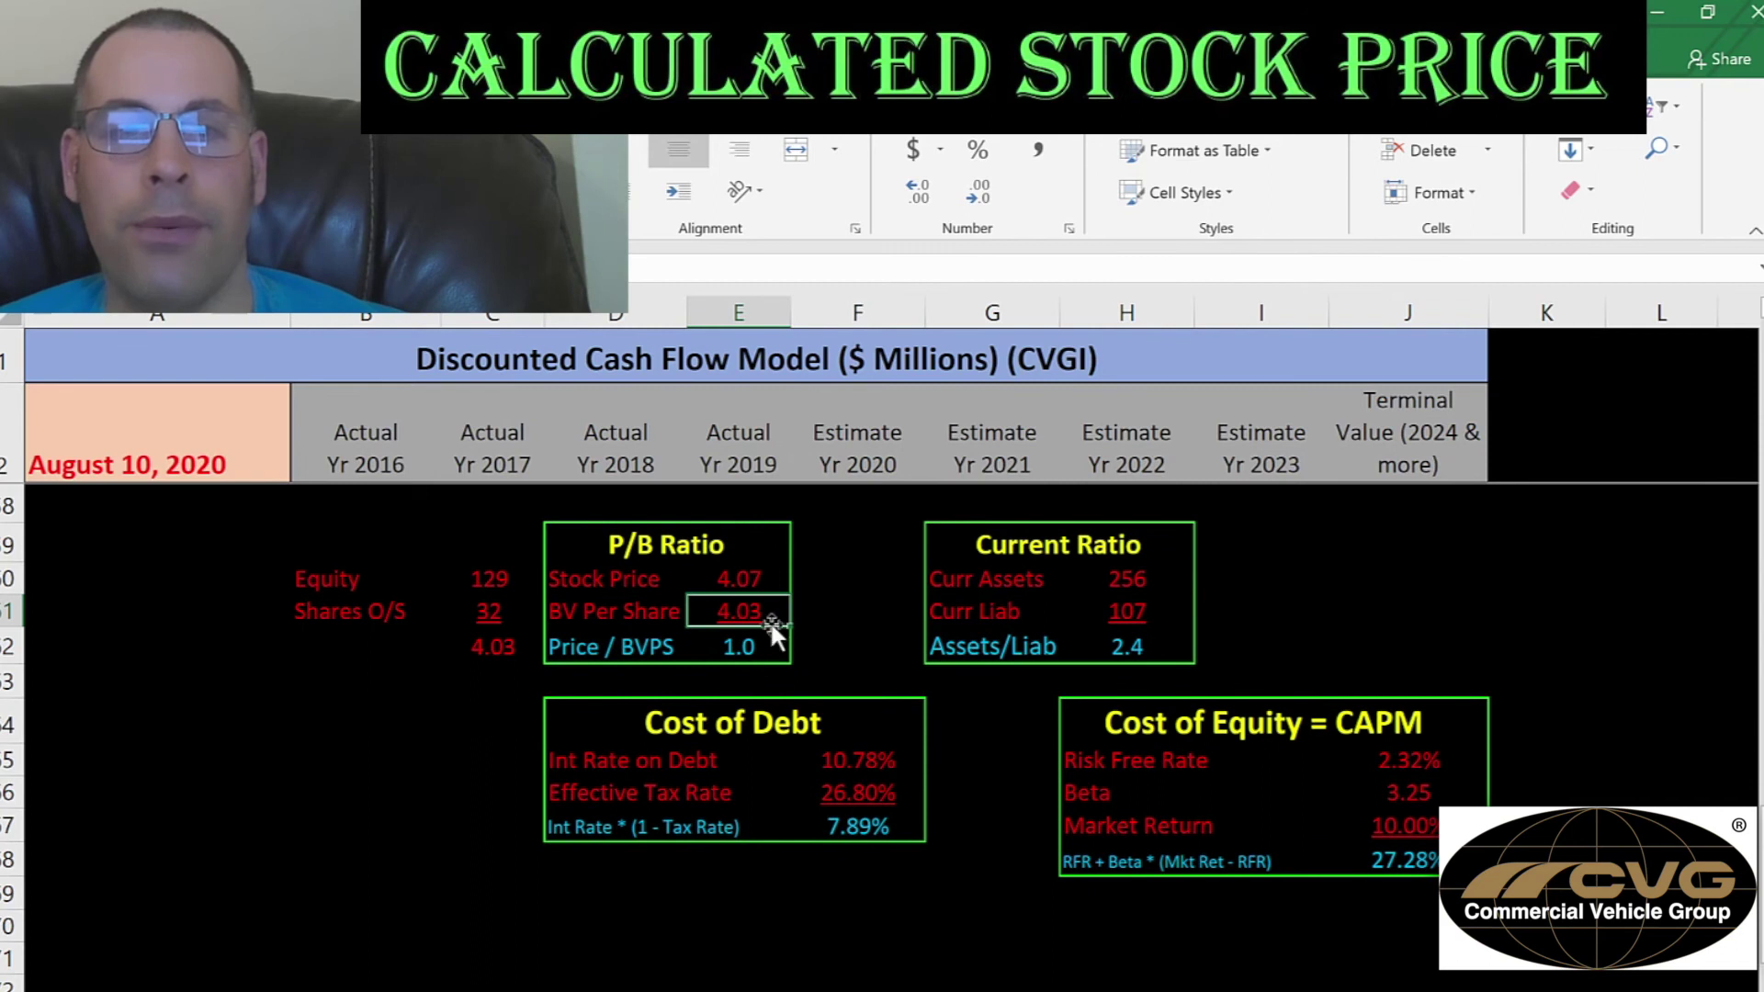
pyautogui.click(433, 576)
pyautogui.click(490, 612)
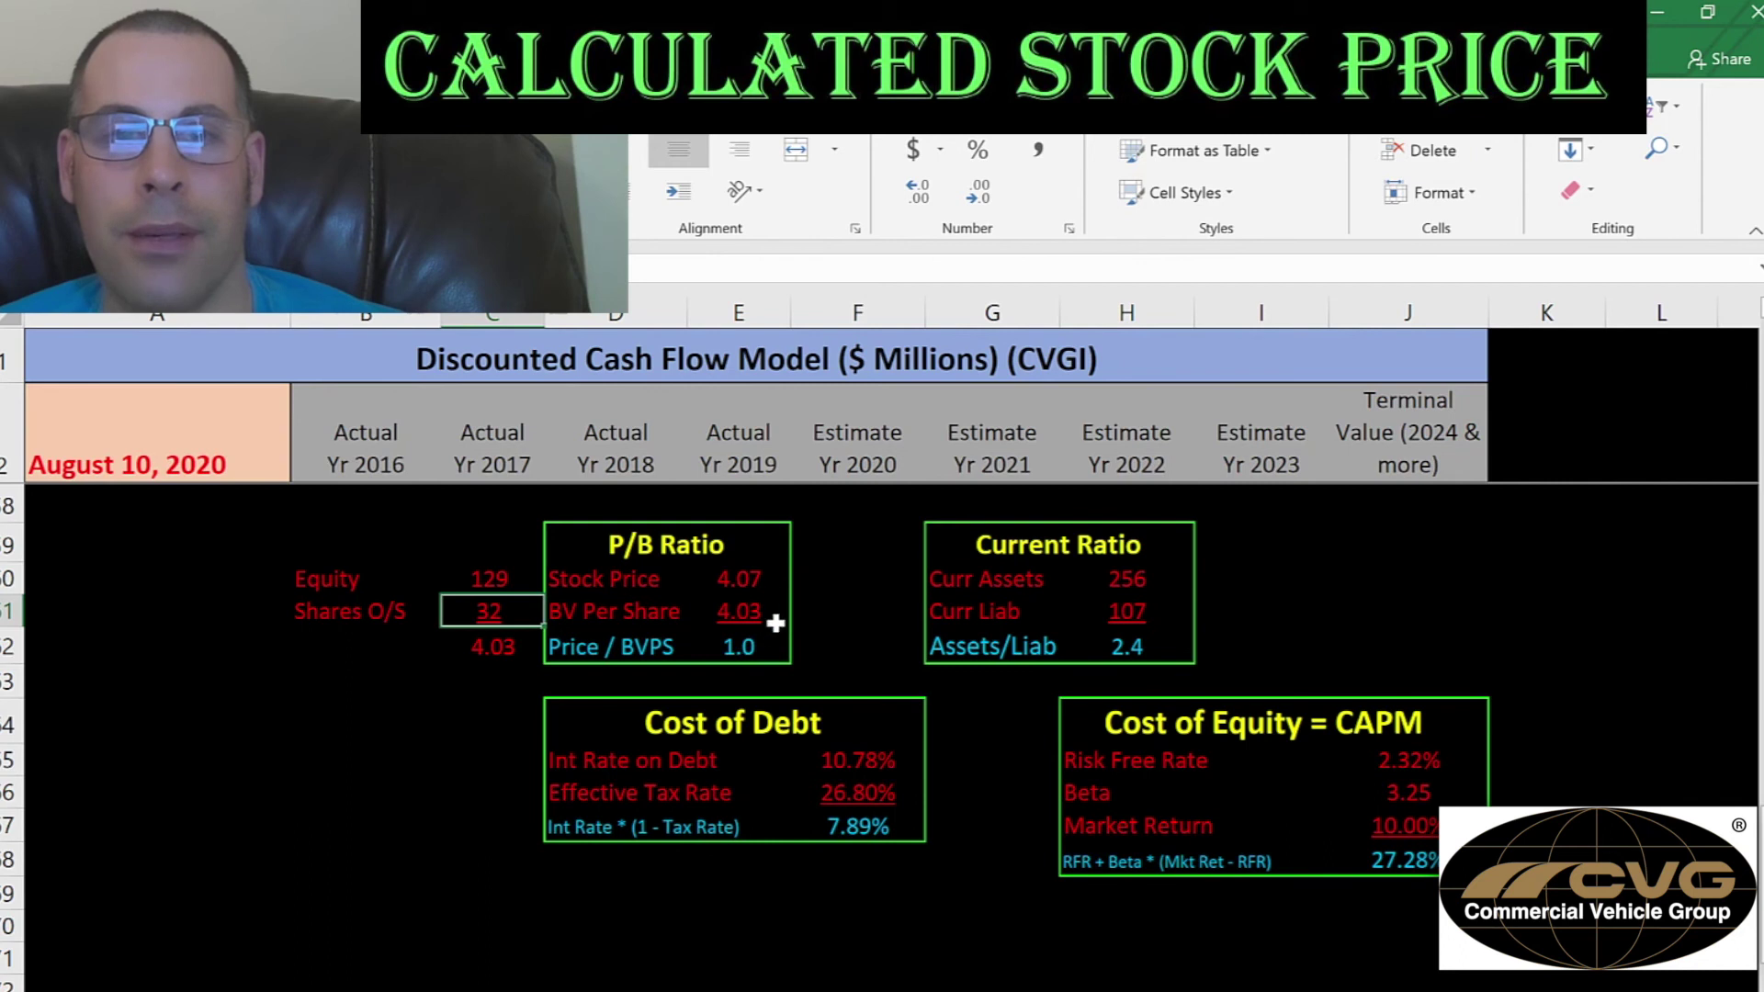
# - Examine the current ratio, ROE and interest coverage, and the current assets and liabilities behind the current ratio
pyautogui.scroll(5, 832, 643)
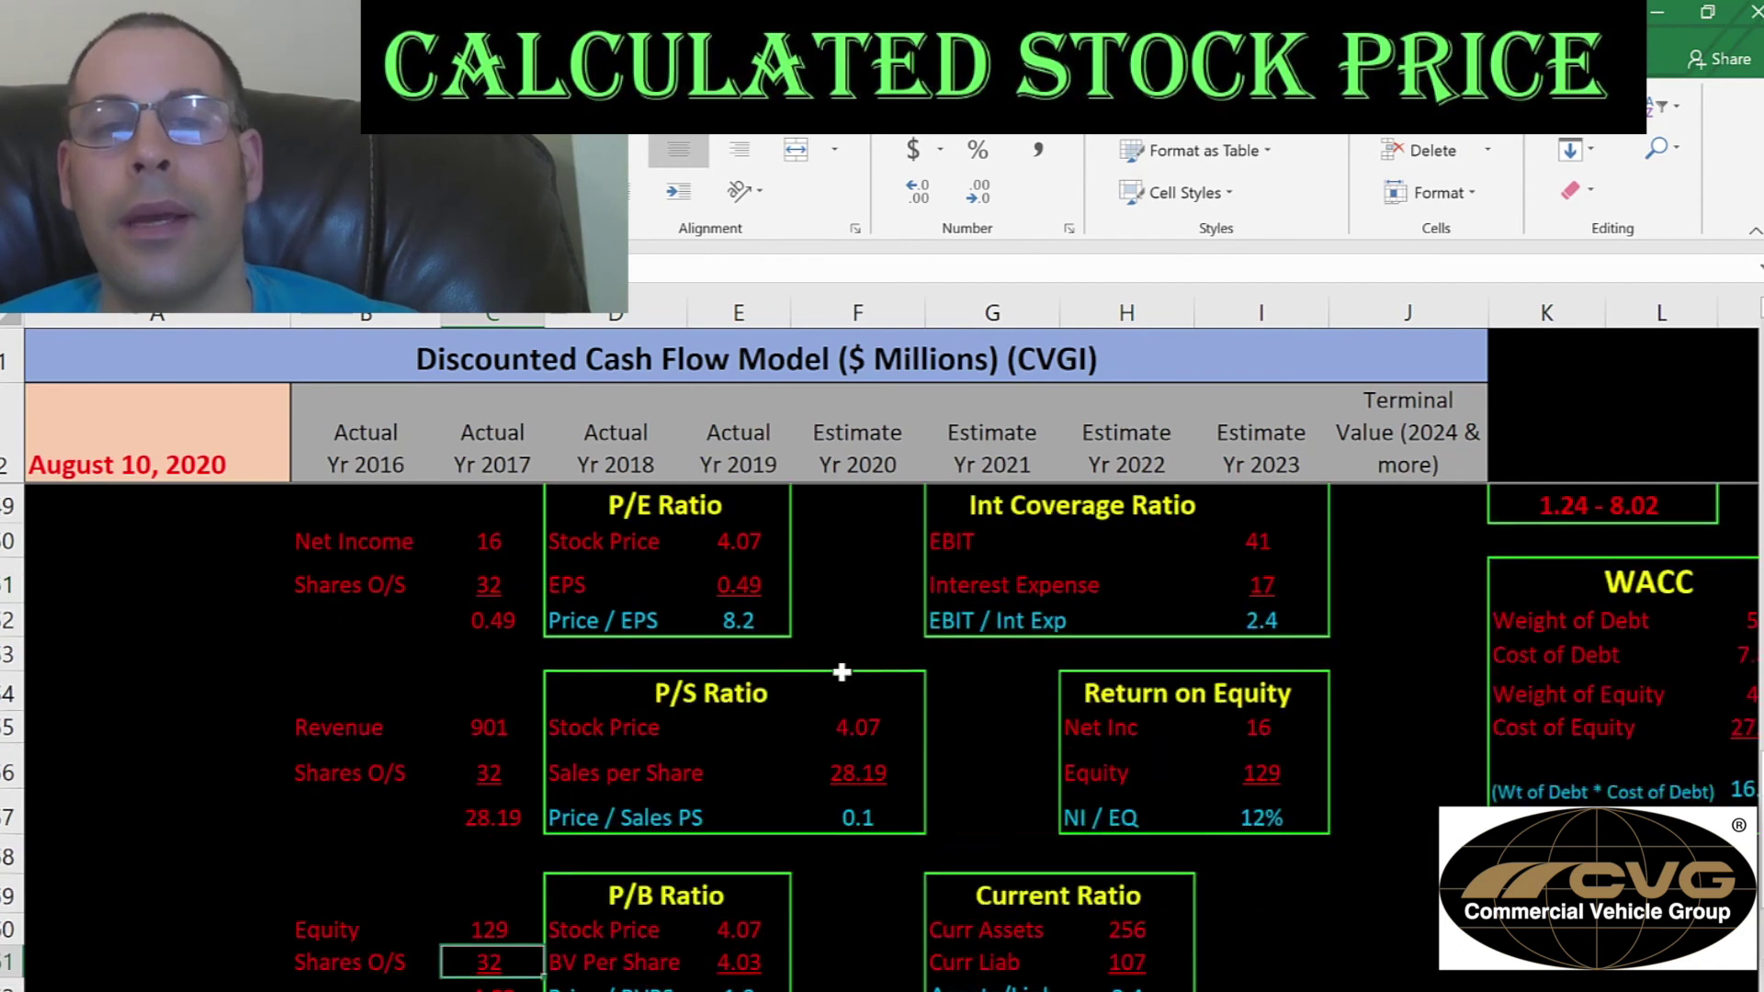
pyautogui.scroll(2, 841, 671)
pyautogui.click(849, 543)
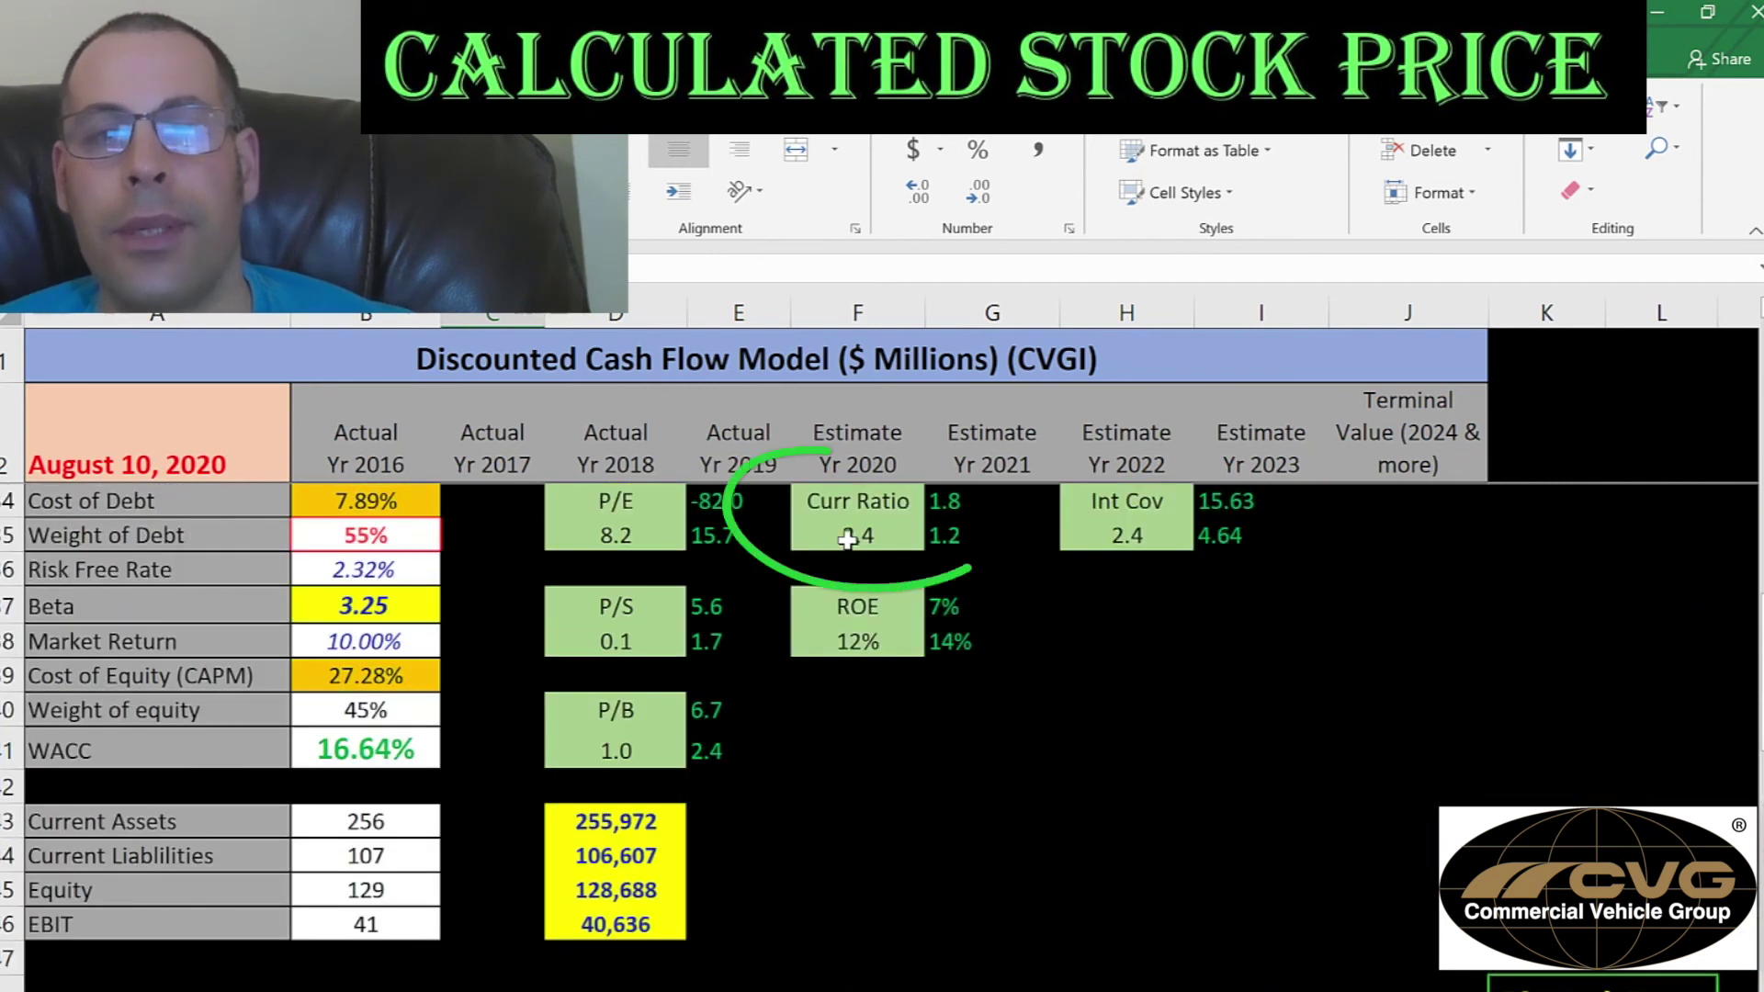
pyautogui.click(860, 653)
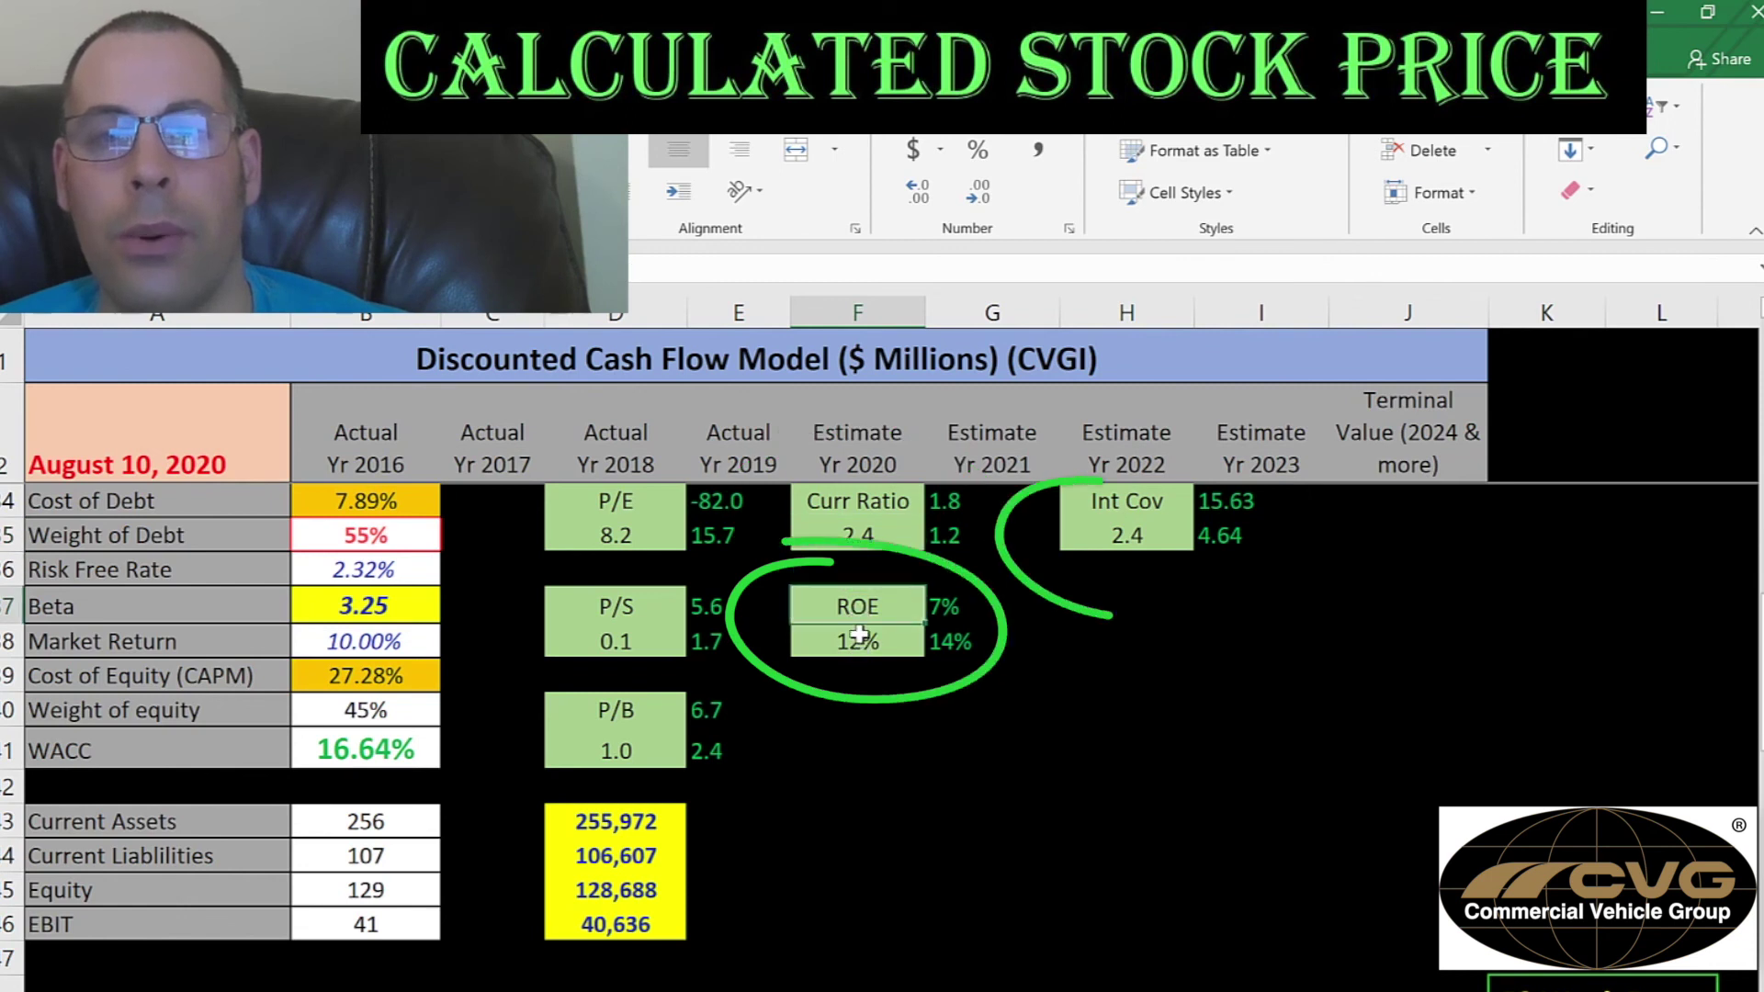
pyautogui.click(1085, 544)
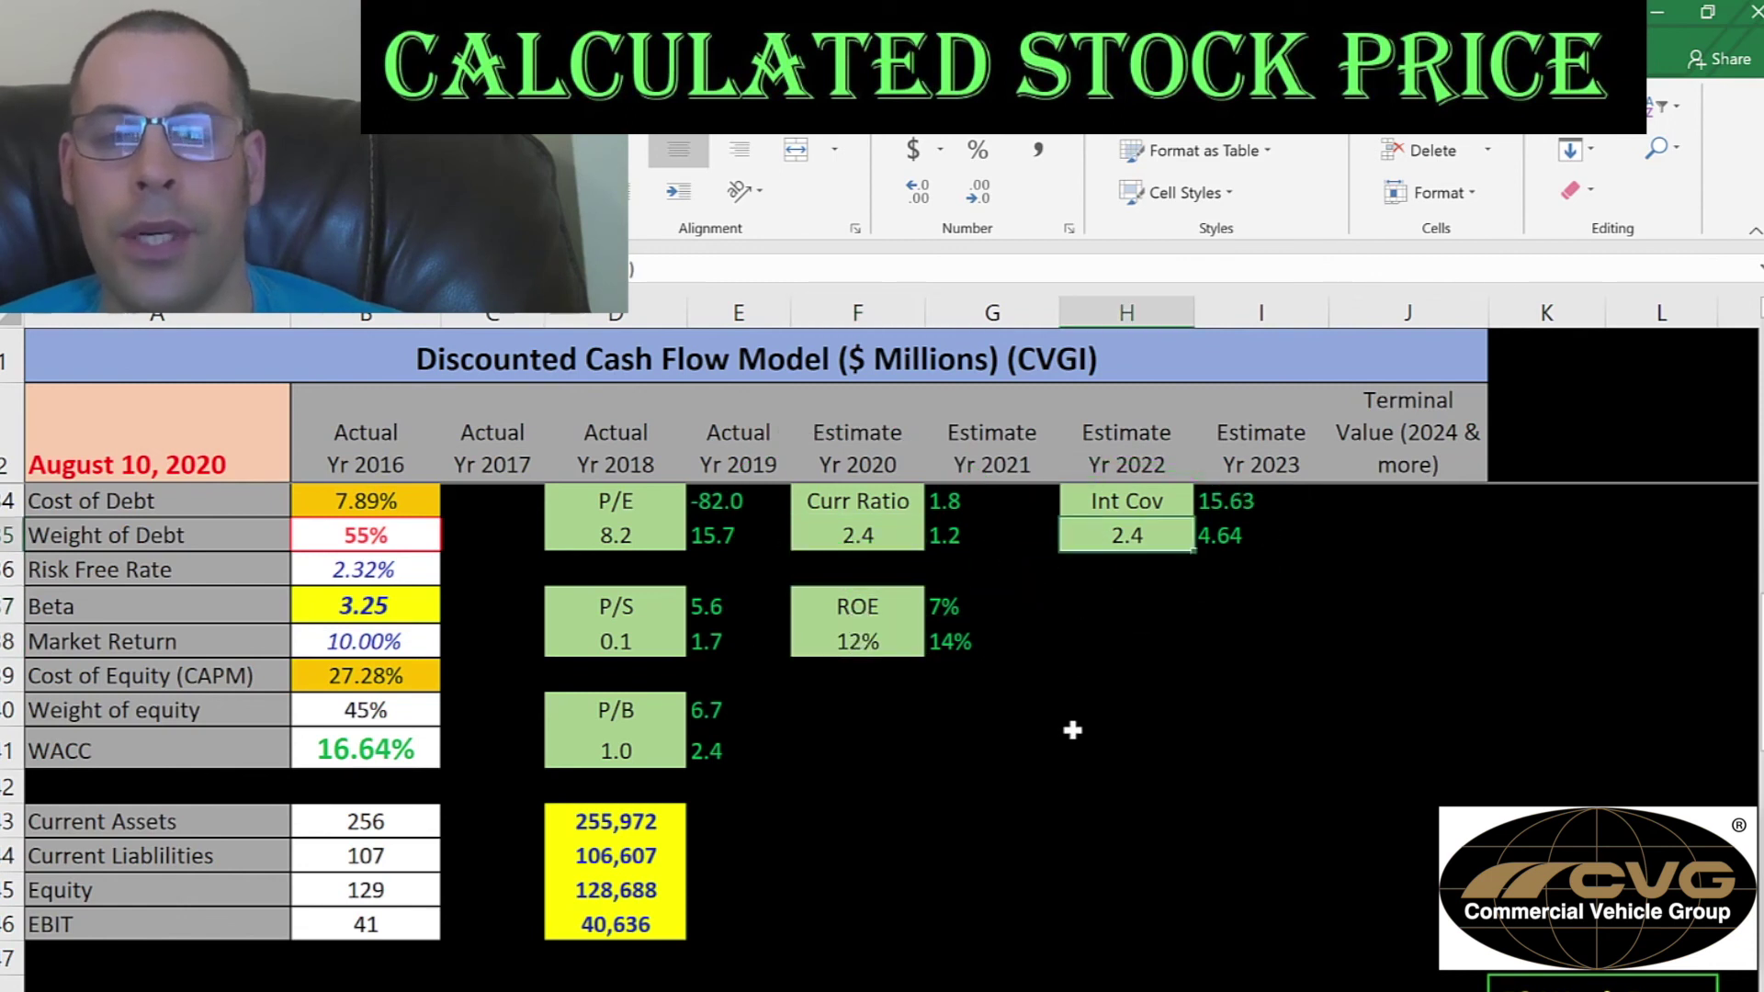
pyautogui.scroll(-4, 1071, 726)
pyautogui.scroll(-2, 1077, 706)
pyautogui.click(1136, 814)
pyautogui.click(1139, 841)
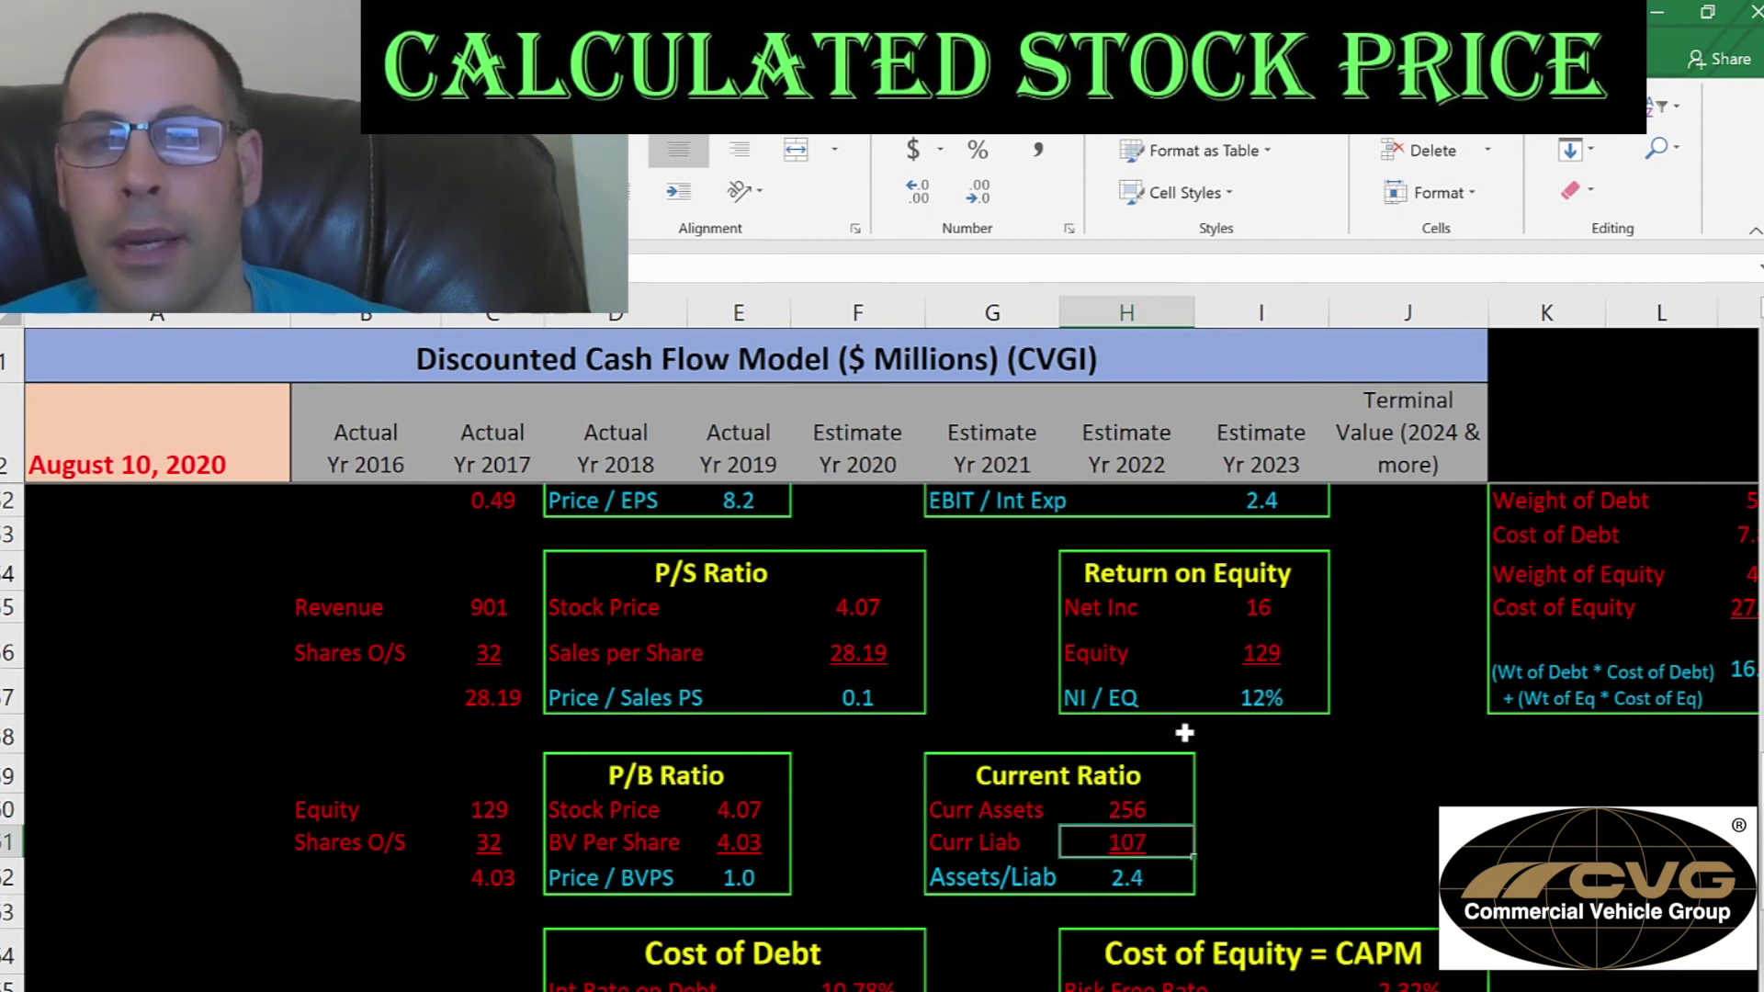
# - Examine the net income and equity behind the return on equity, and the EBIT and interest expense behind the interest coverage ratio
pyautogui.scroll(1, 1181, 735)
pyautogui.click(1262, 729)
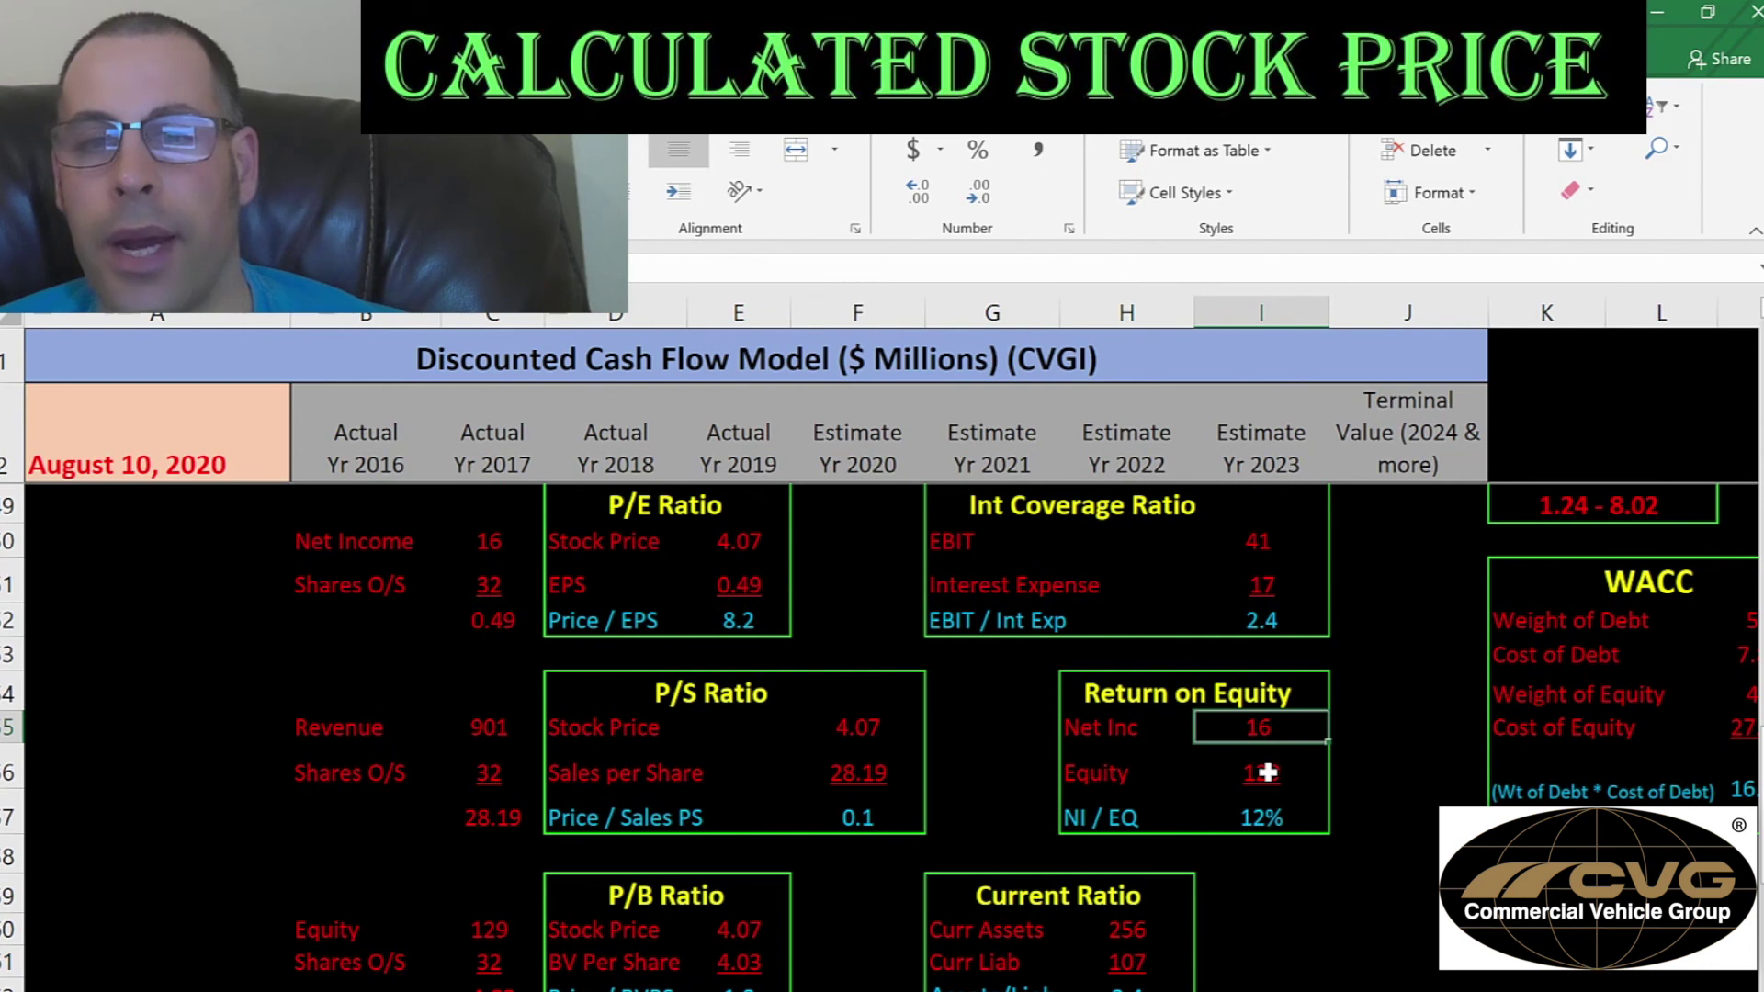
pyautogui.click(1267, 772)
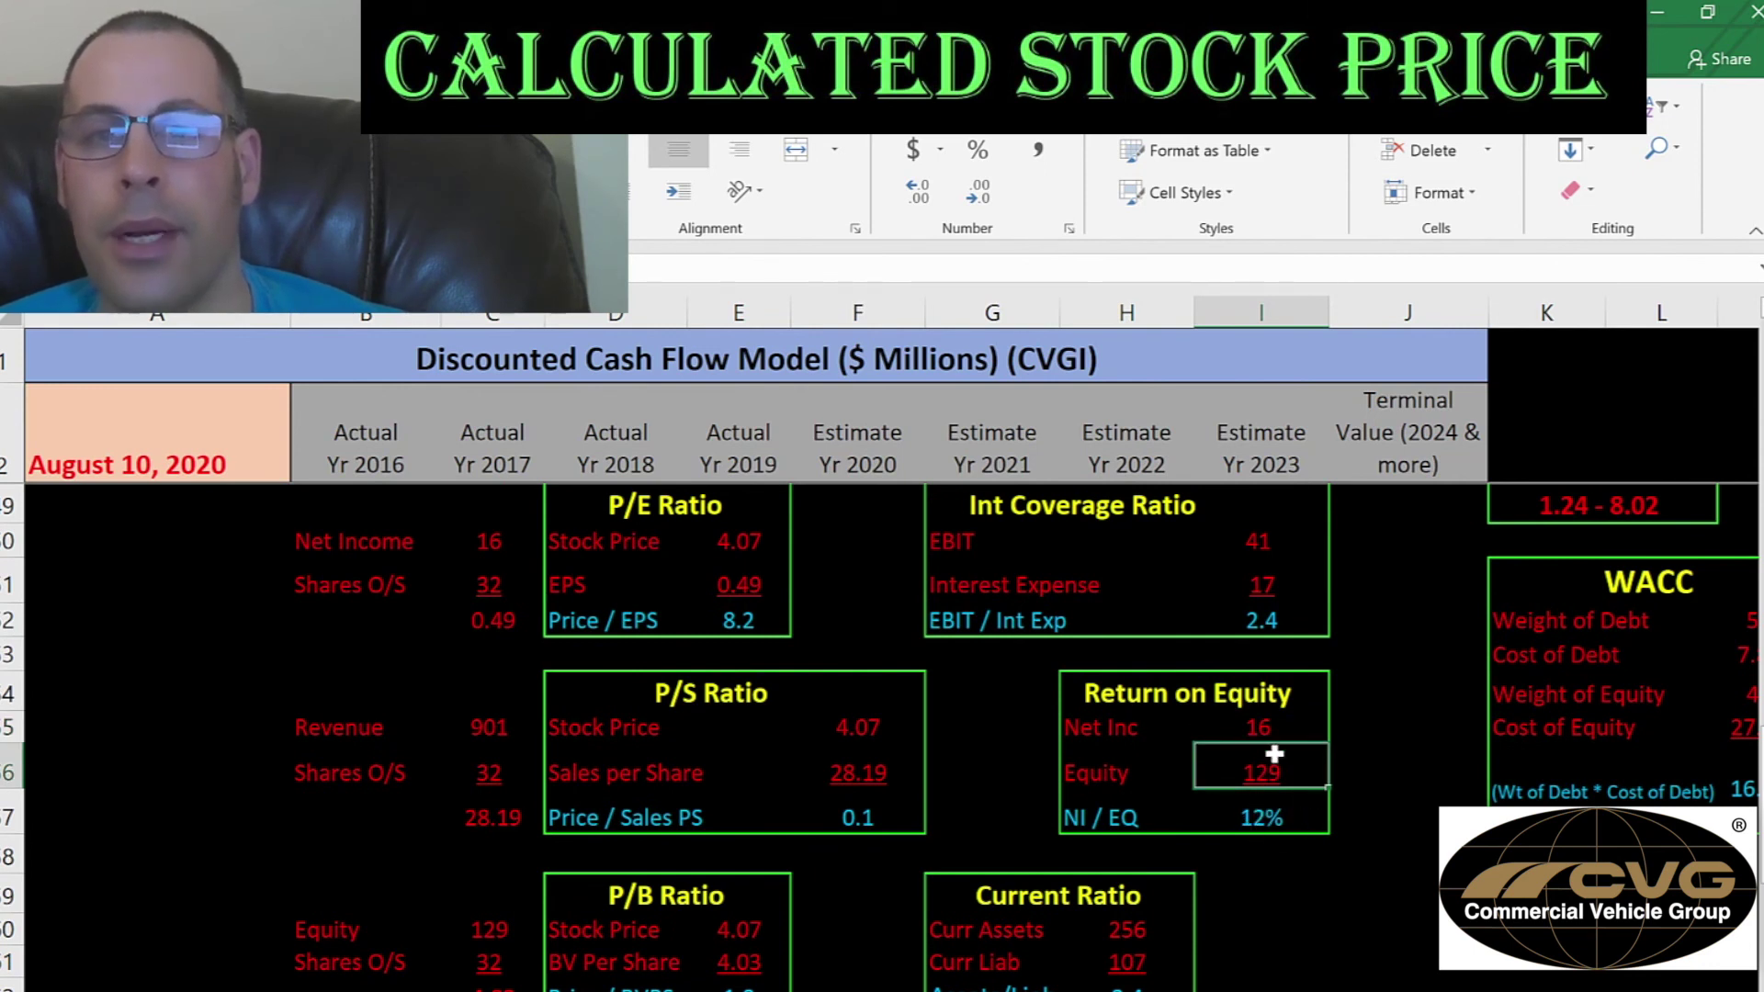
pyautogui.scroll(2, 1273, 751)
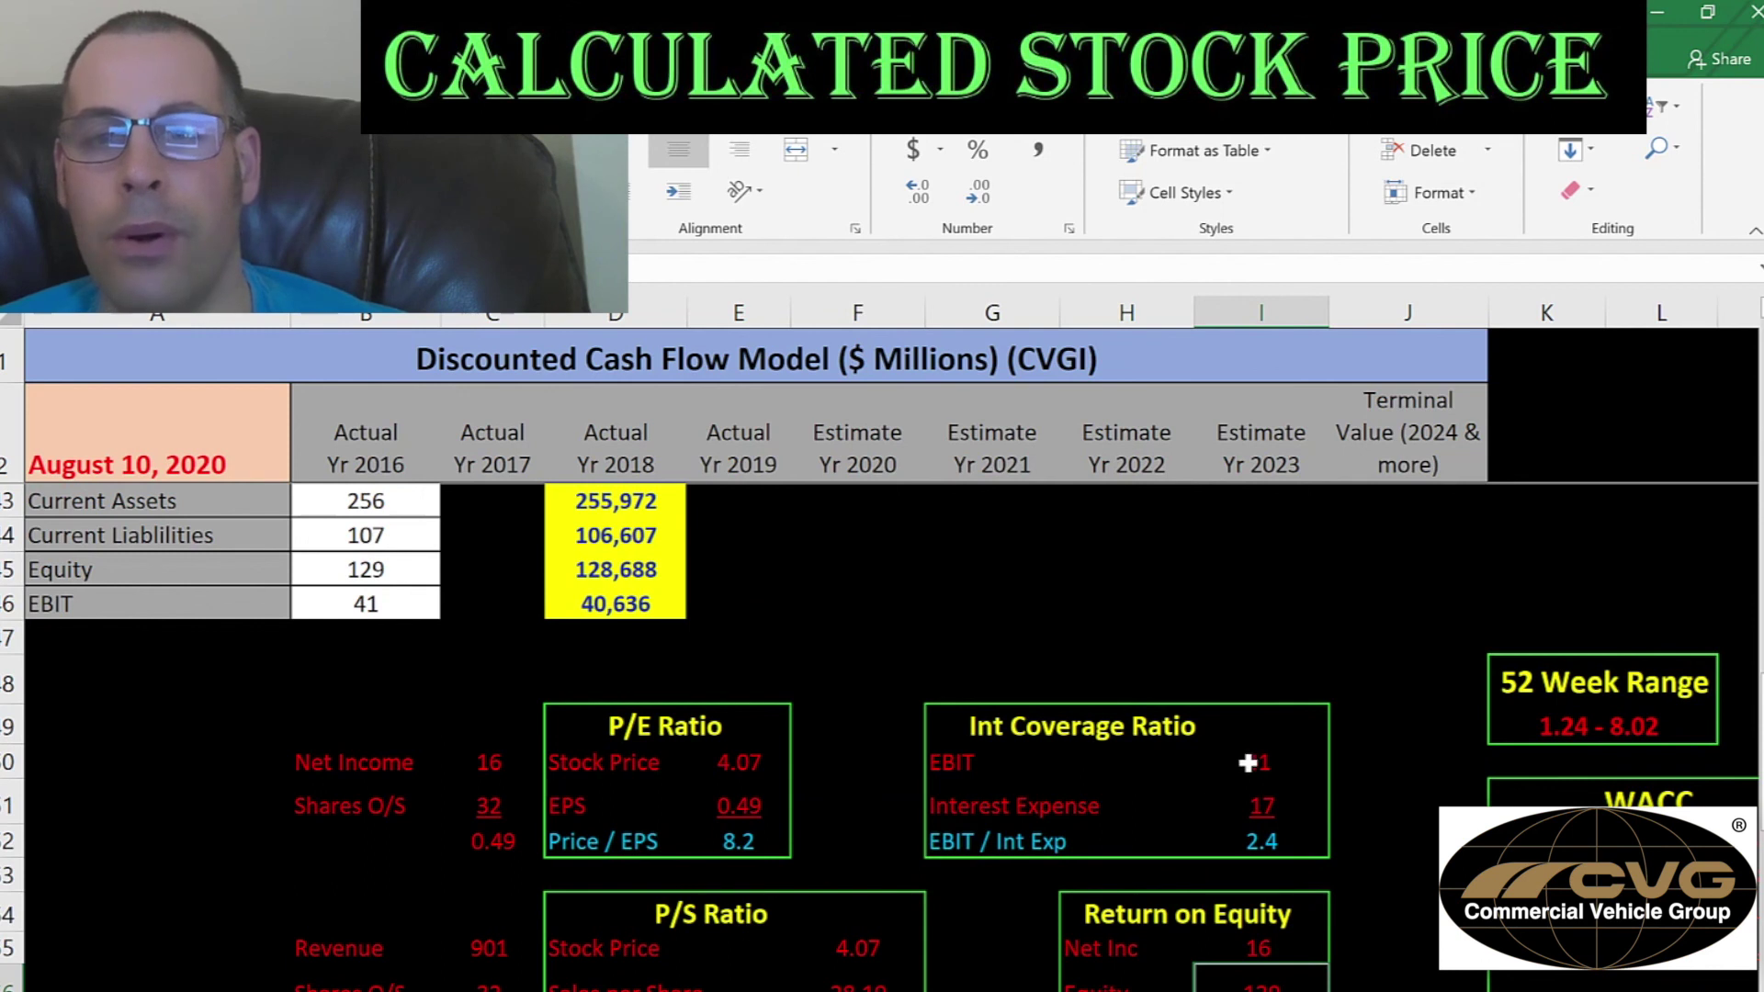
pyautogui.click(1248, 762)
pyautogui.click(1249, 809)
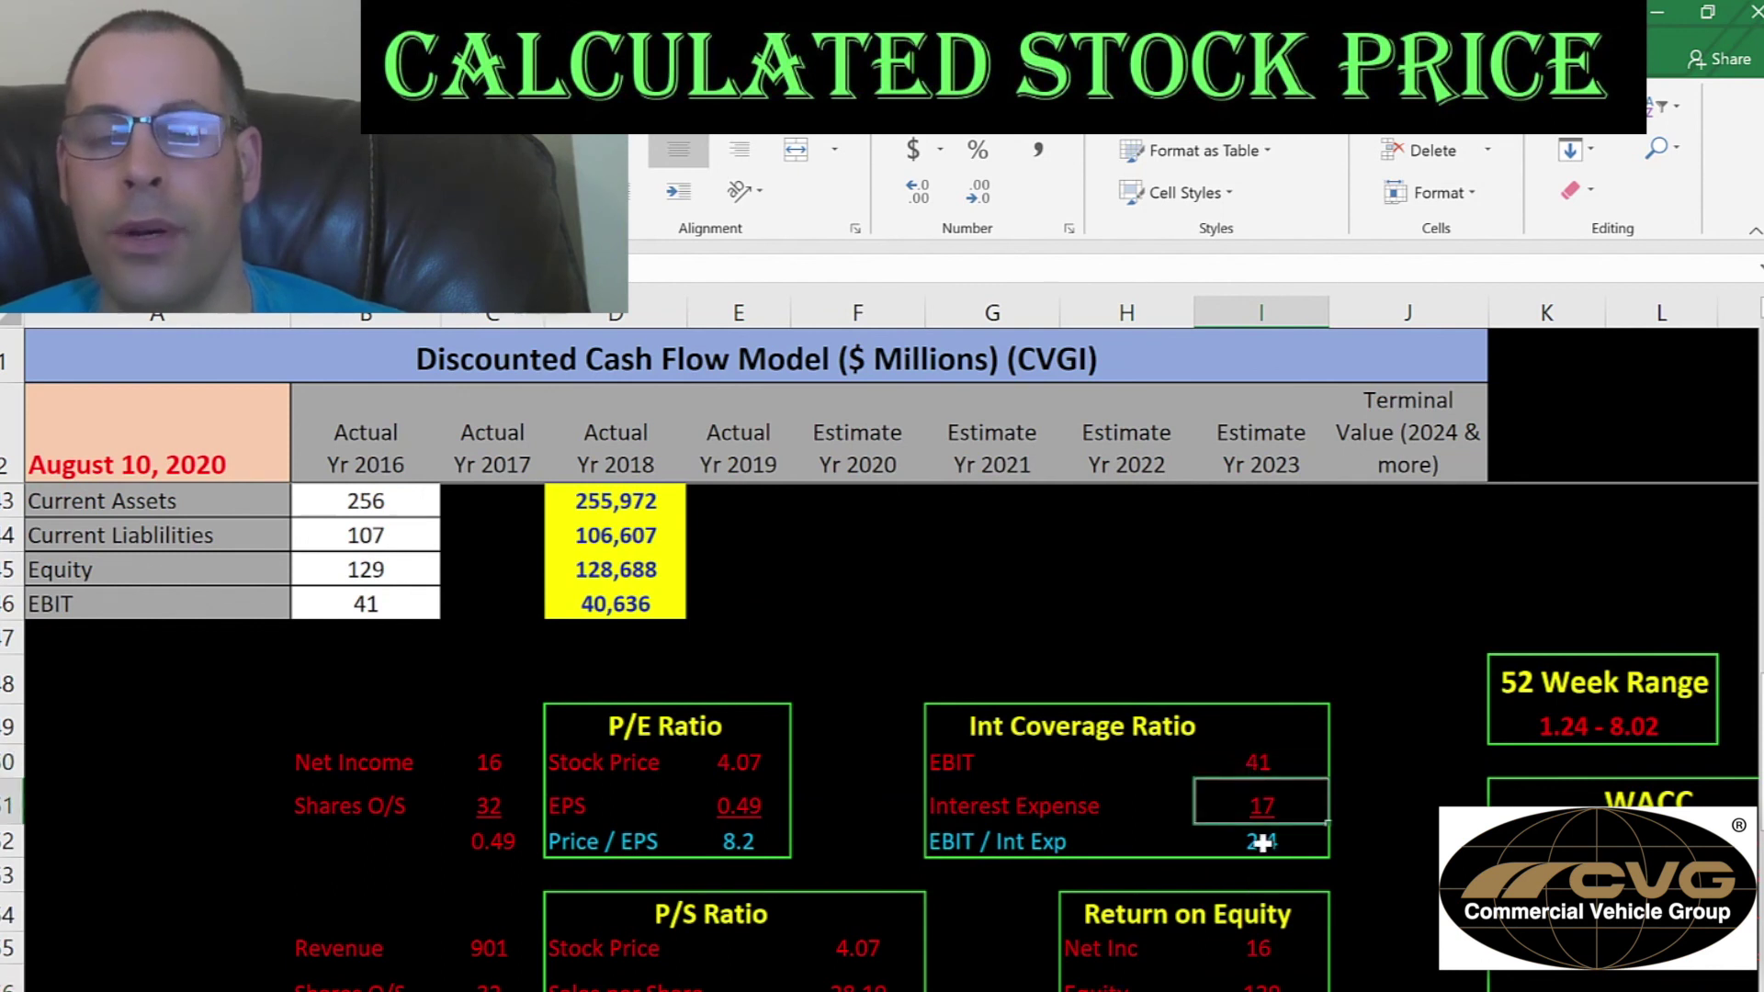
# - Look over the rest of the model and return to its beginning to view the calculated and actual stock prices
pyautogui.scroll(-12, 1085, 776)
pyautogui.scroll(3, 1040, 803)
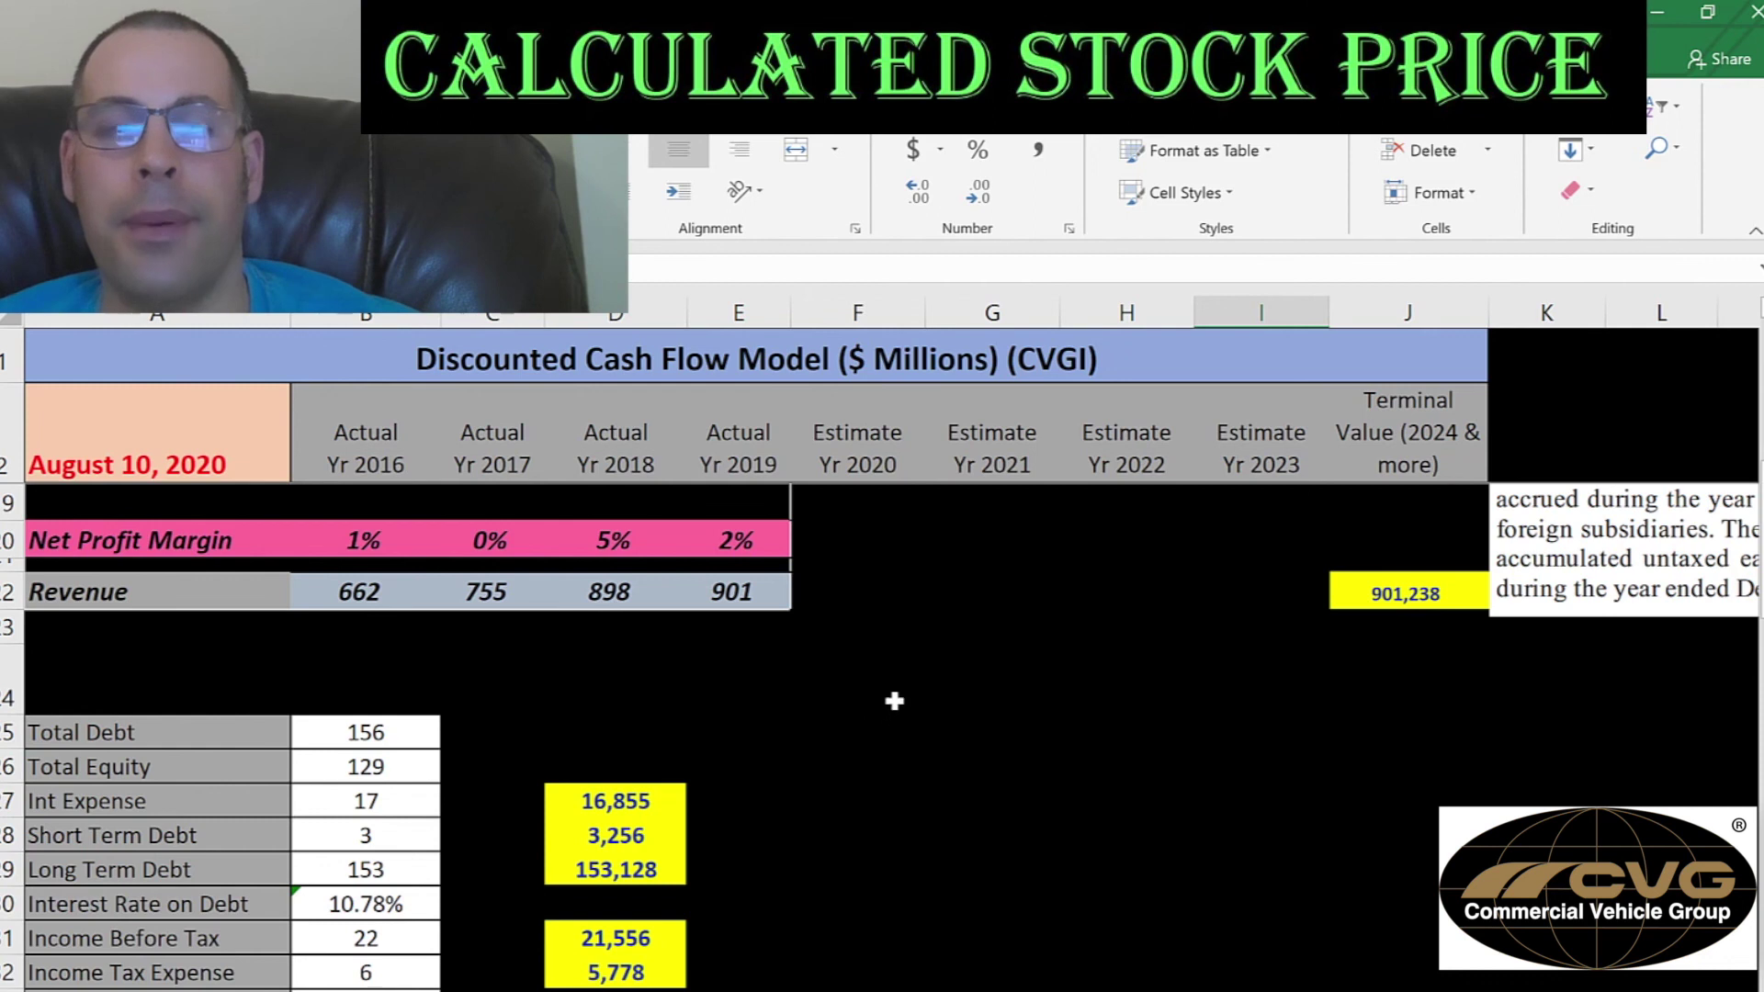
pyautogui.scroll(9, 894, 702)
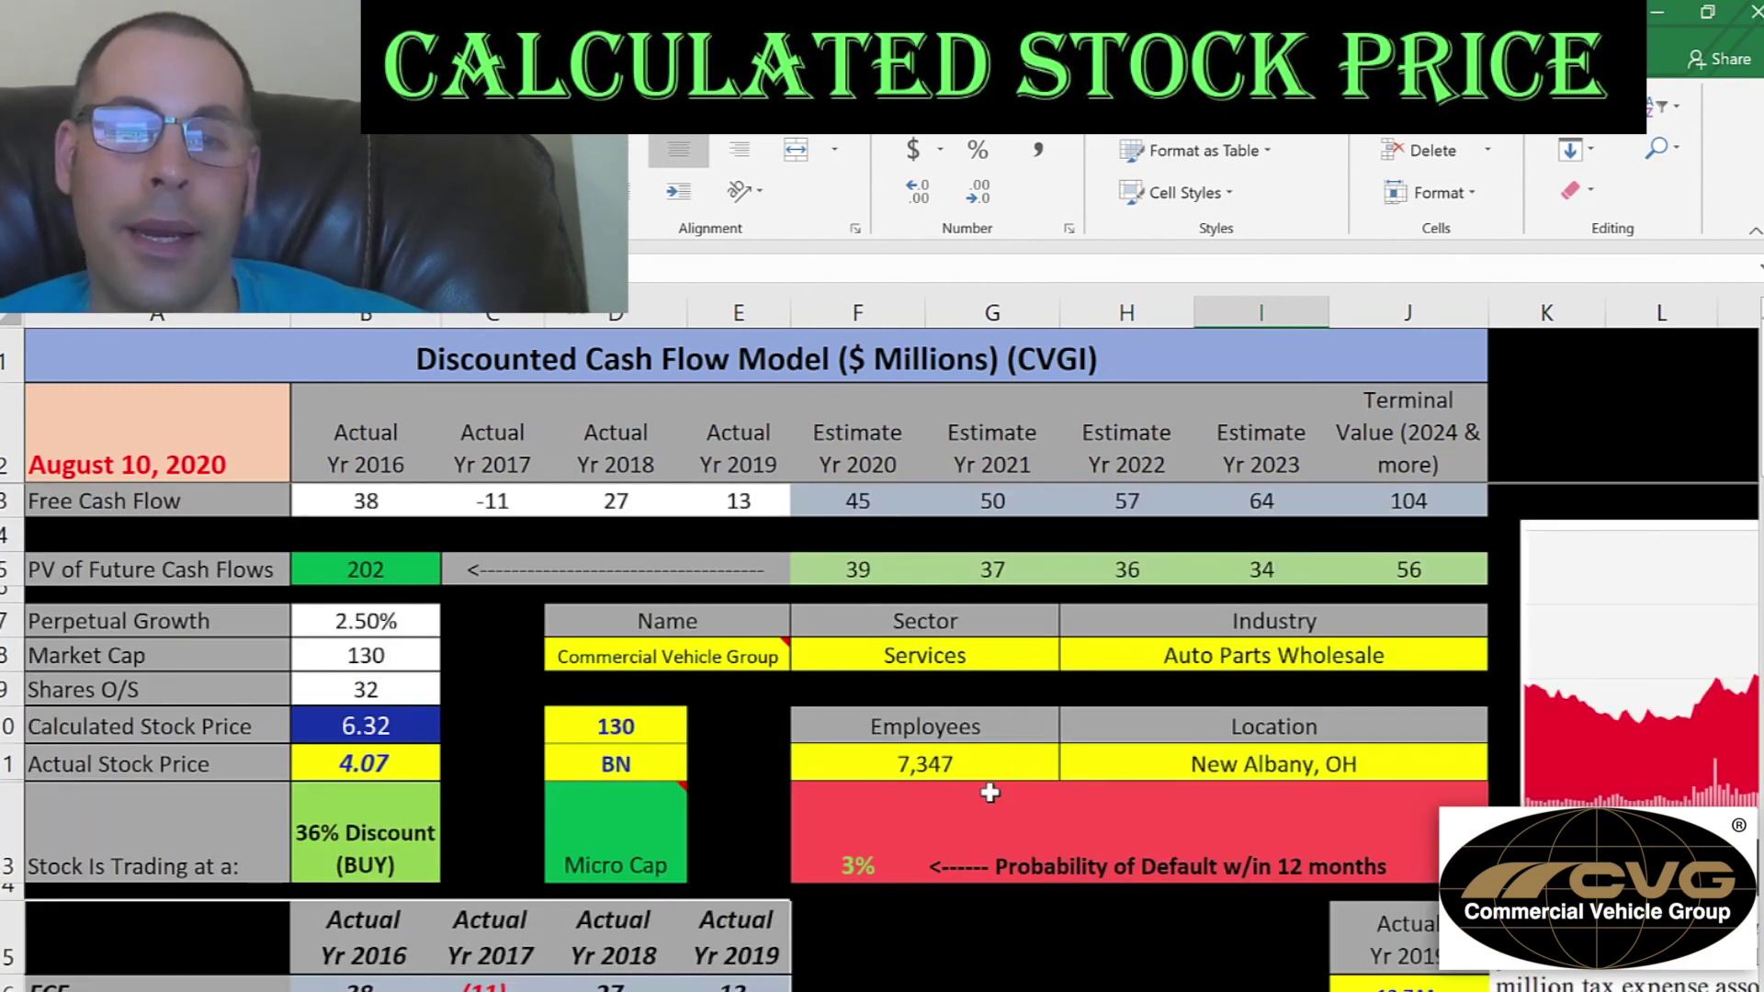